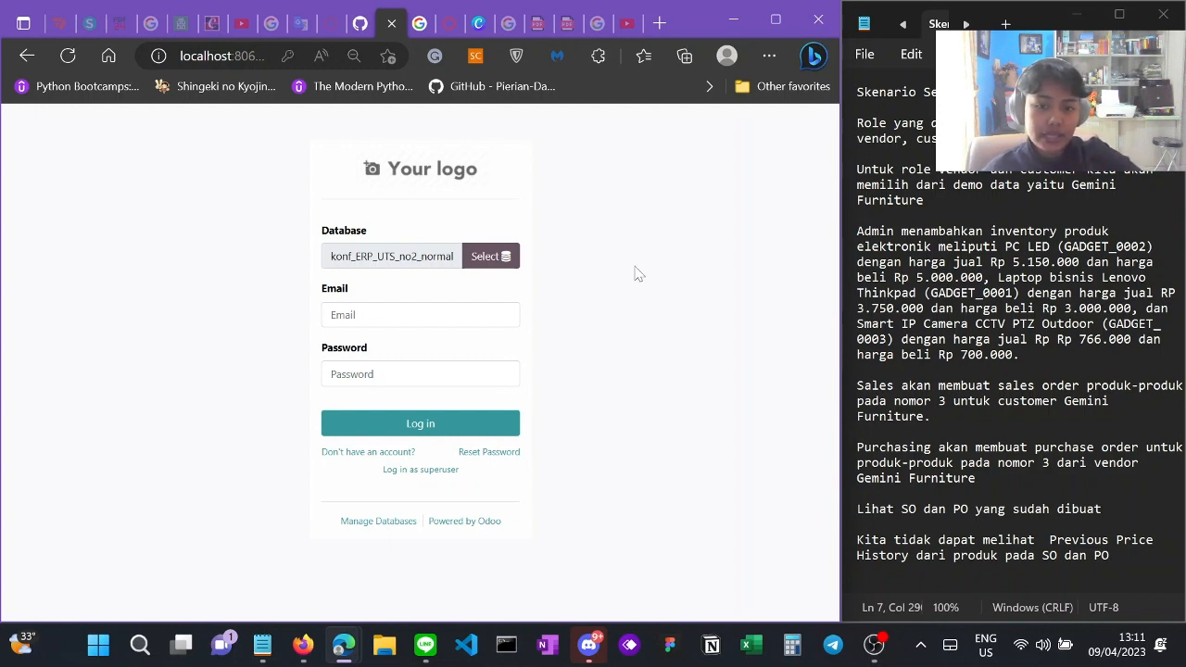
Step: Check the database name and the role line in the scenario notes
double_click(383, 257)
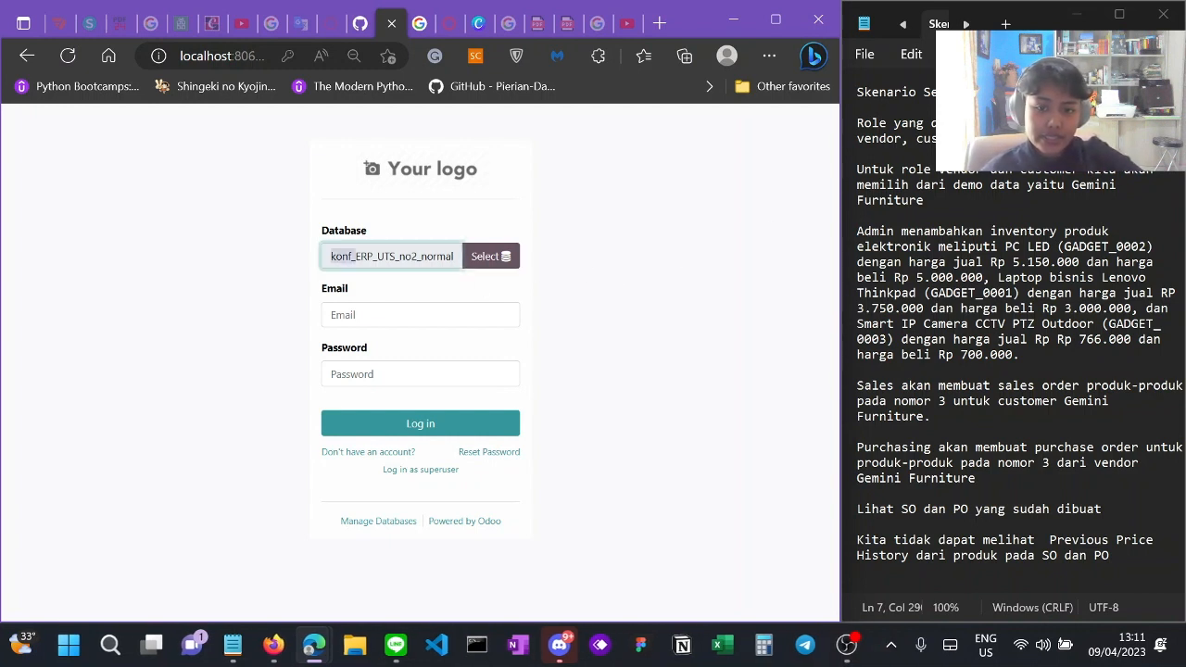
drag(399, 257, 445, 258)
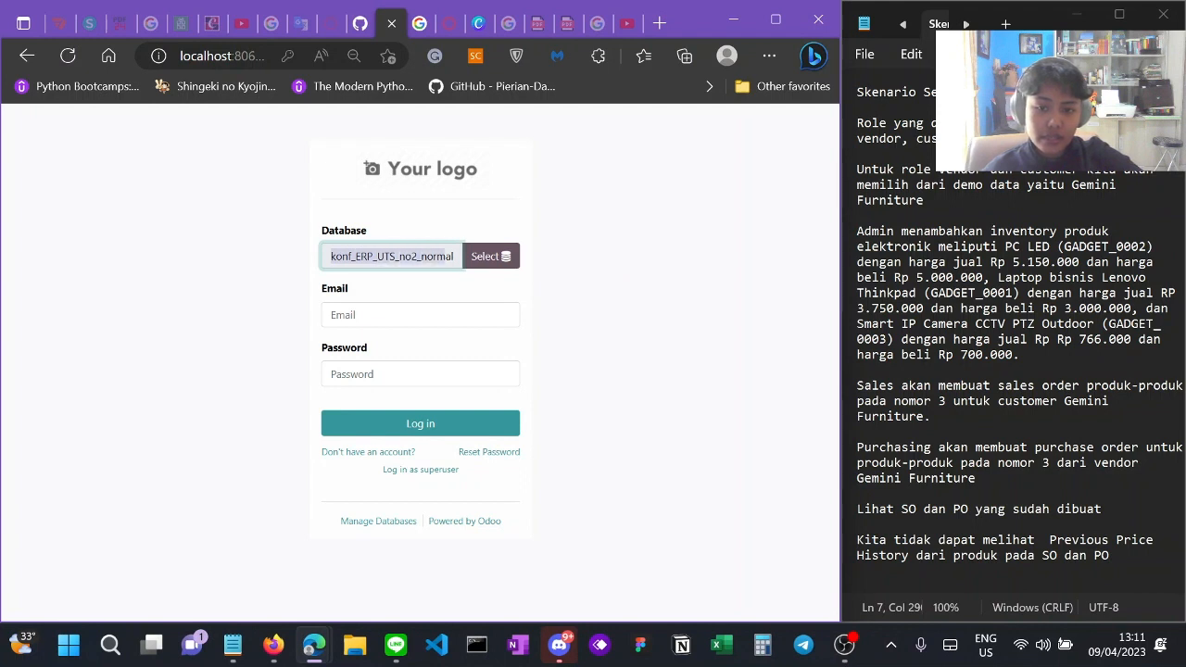
click(441, 282)
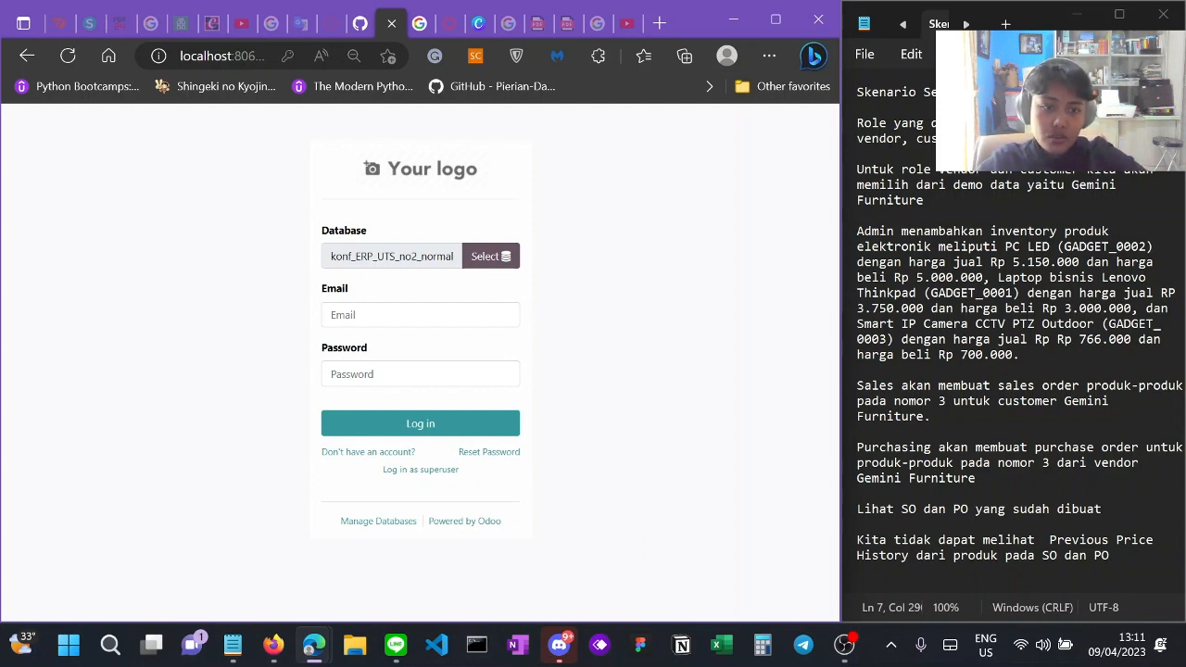
drag(857, 123, 1093, 139)
click(1094, 139)
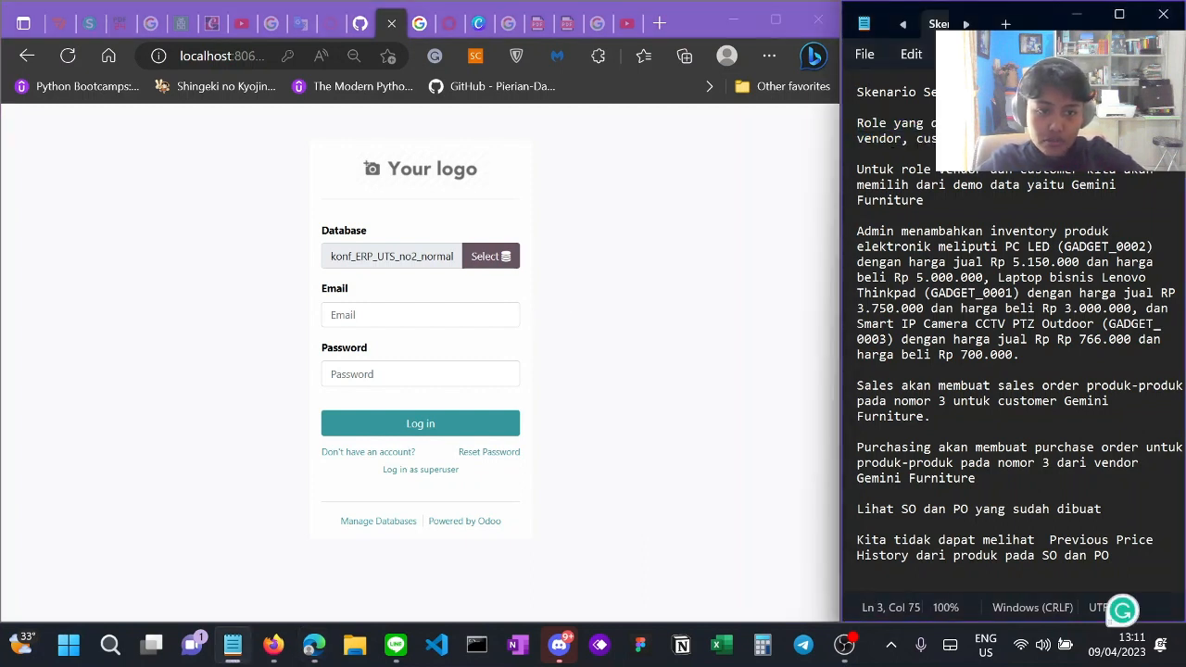
drag(857, 123, 963, 125)
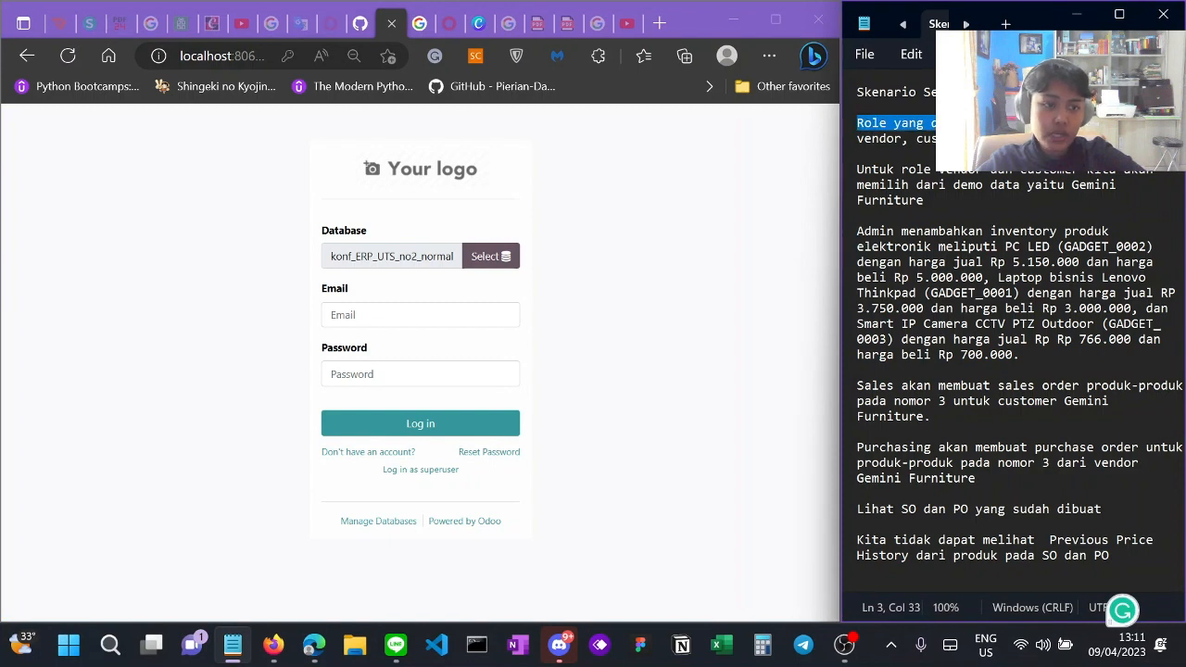
drag(1080, 124, 984, 139)
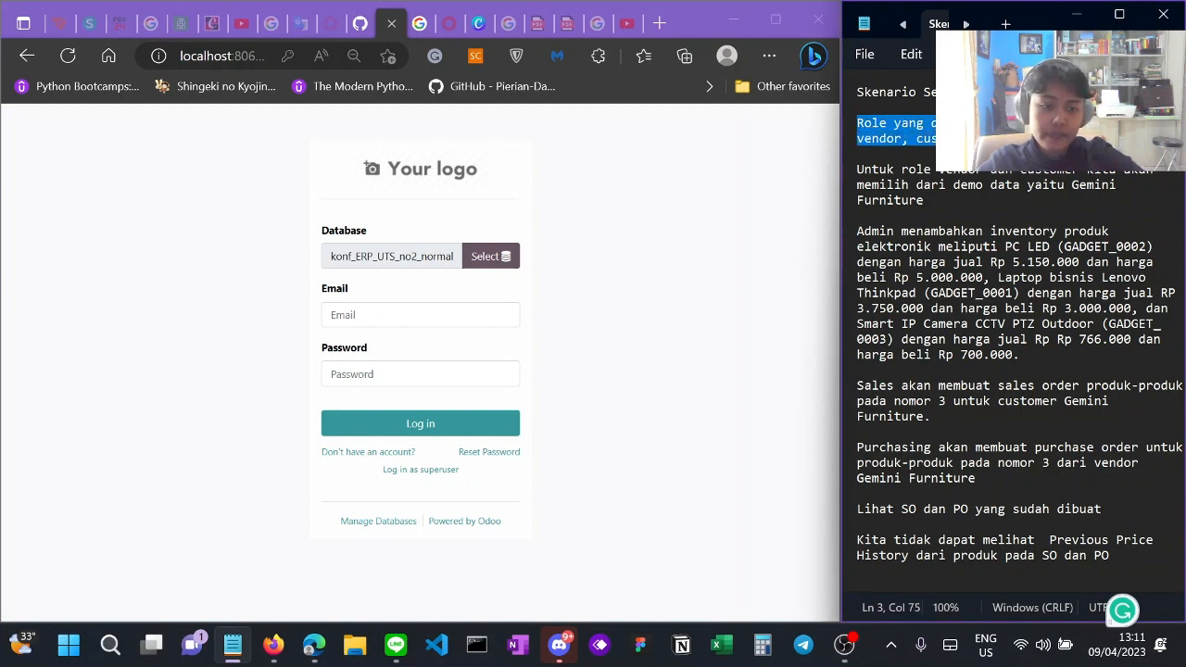
click(984, 139)
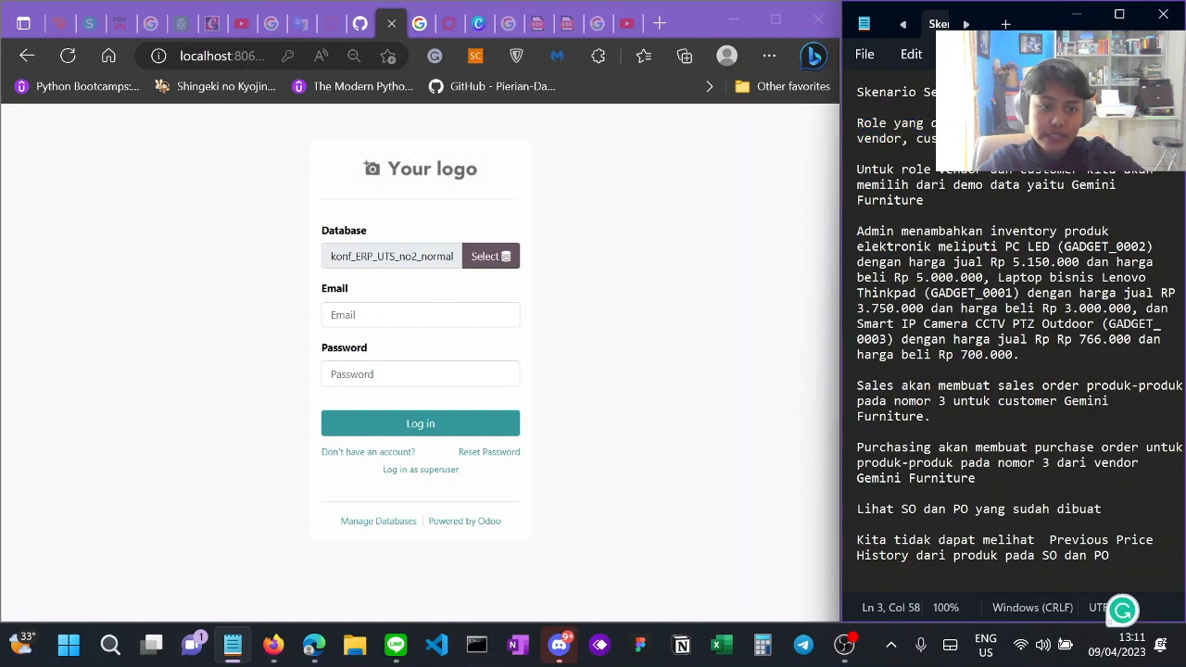
Step: Log in to Odoo with the saved administrator credentials
click(421, 315)
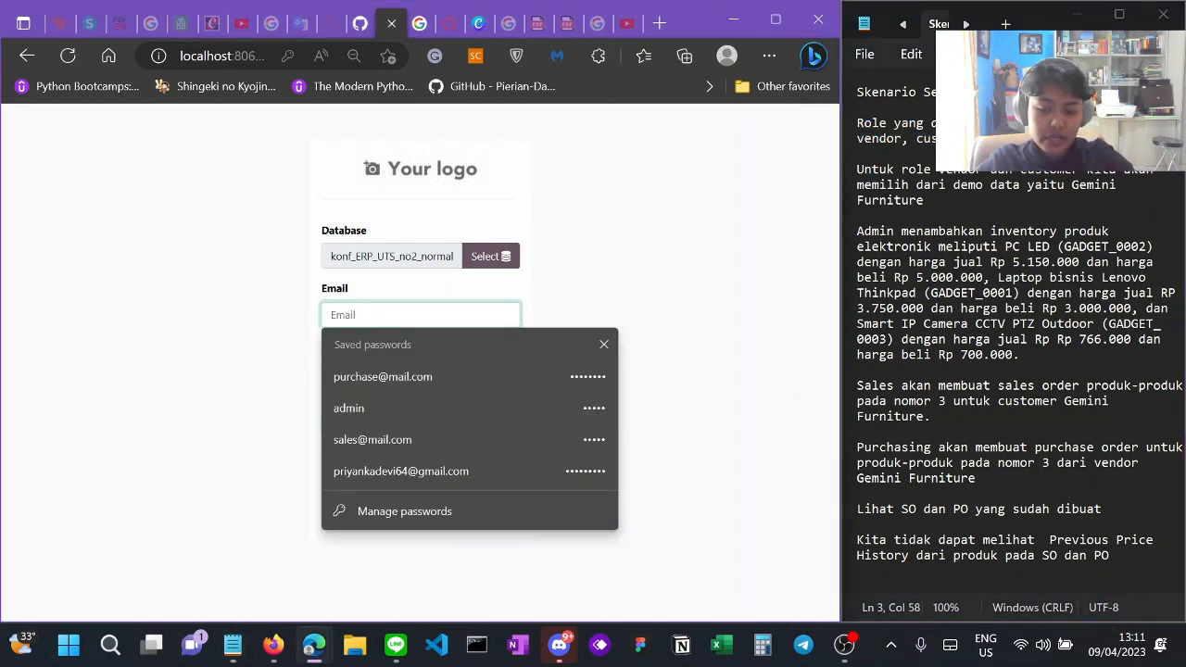
text(admin)
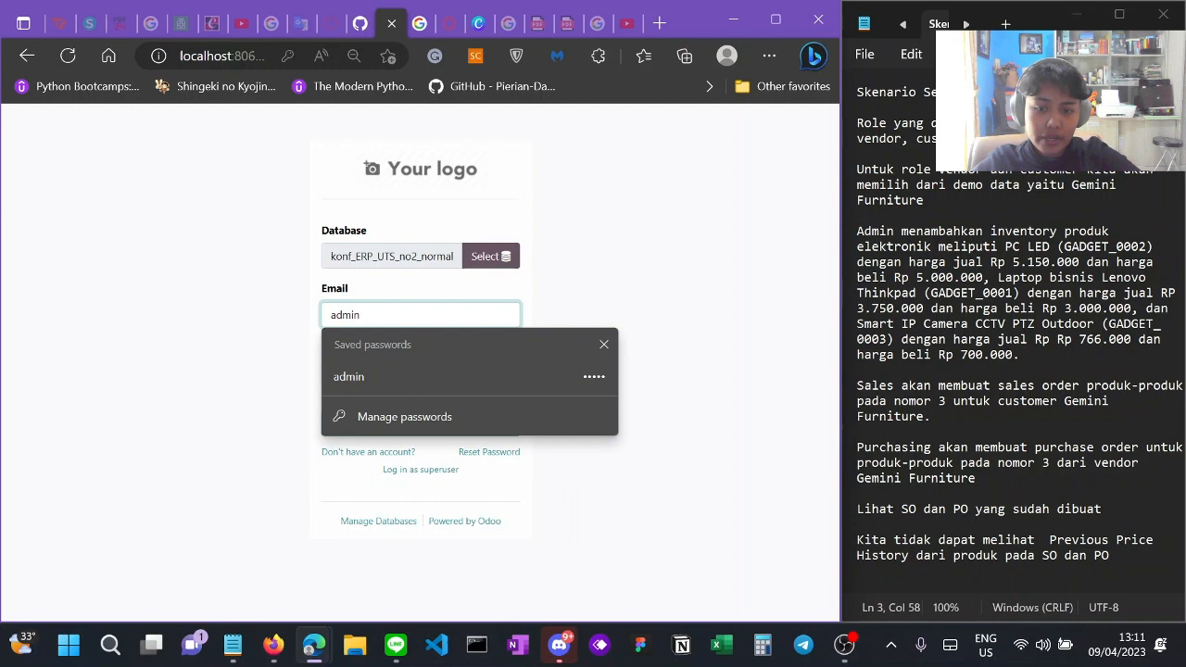
click(410, 372)
click(407, 373)
click(724, 382)
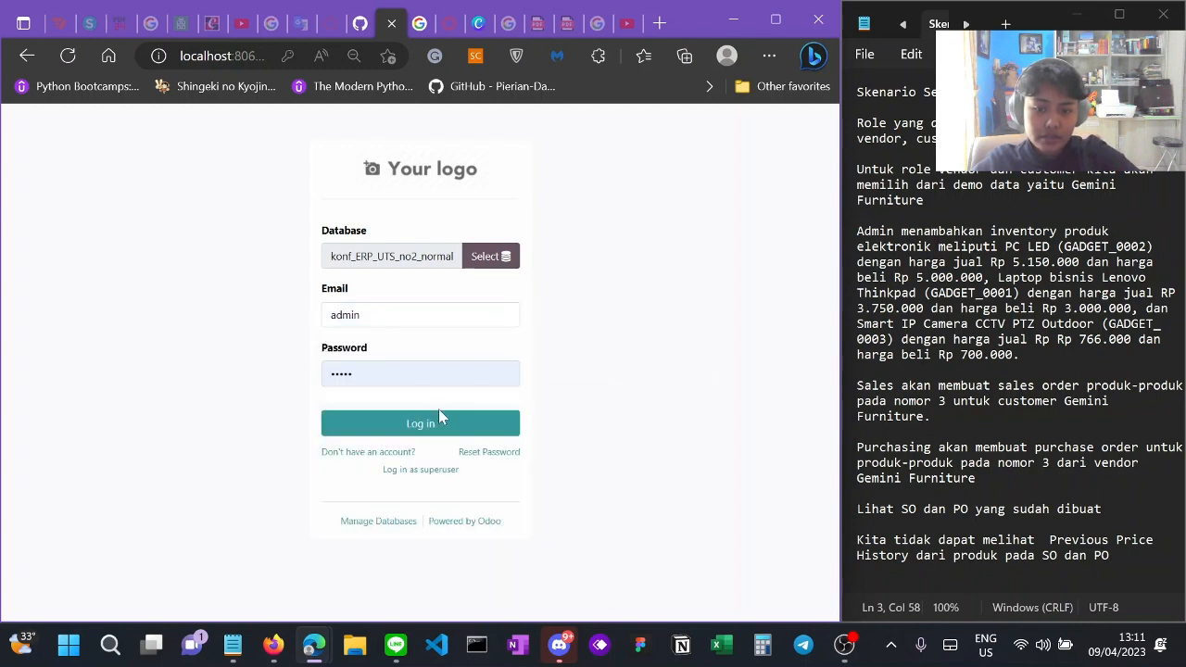
click(435, 424)
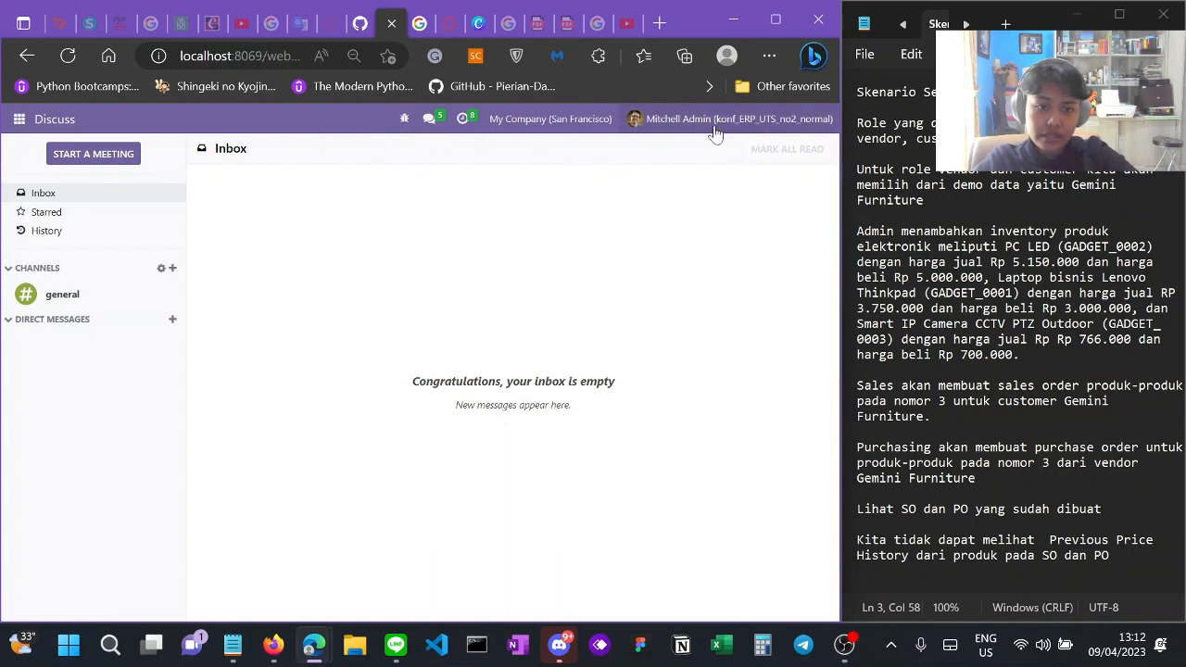
Step: Show the internal users list under Settings > Users & Companies > Users
click(19, 120)
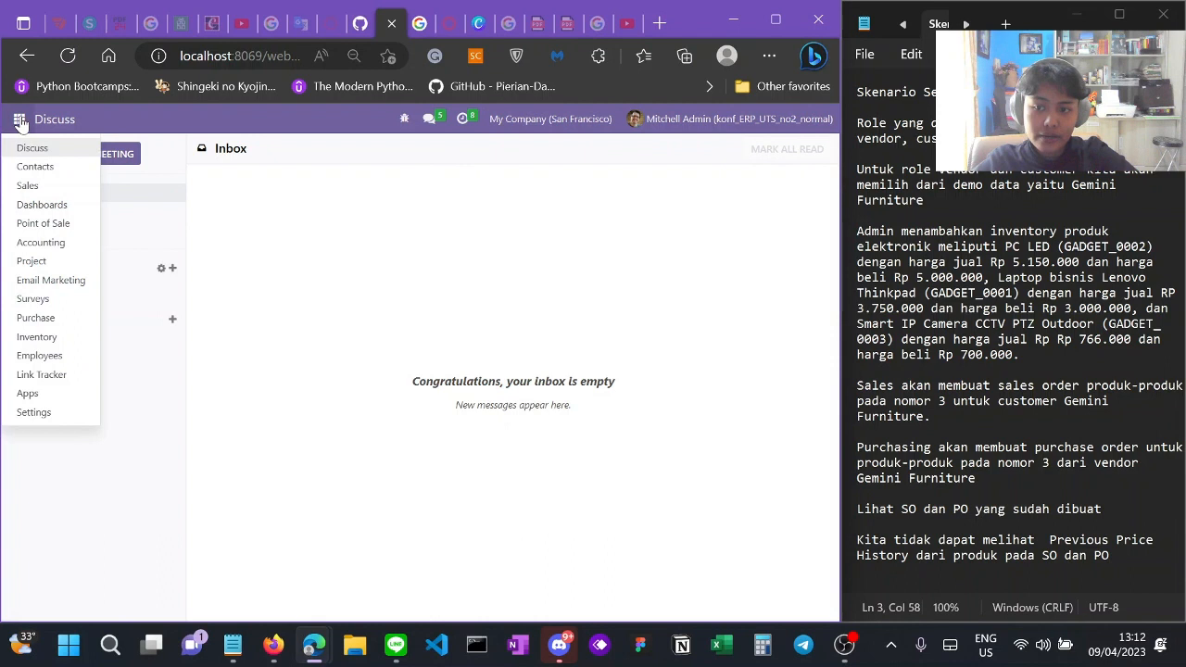
click(80, 412)
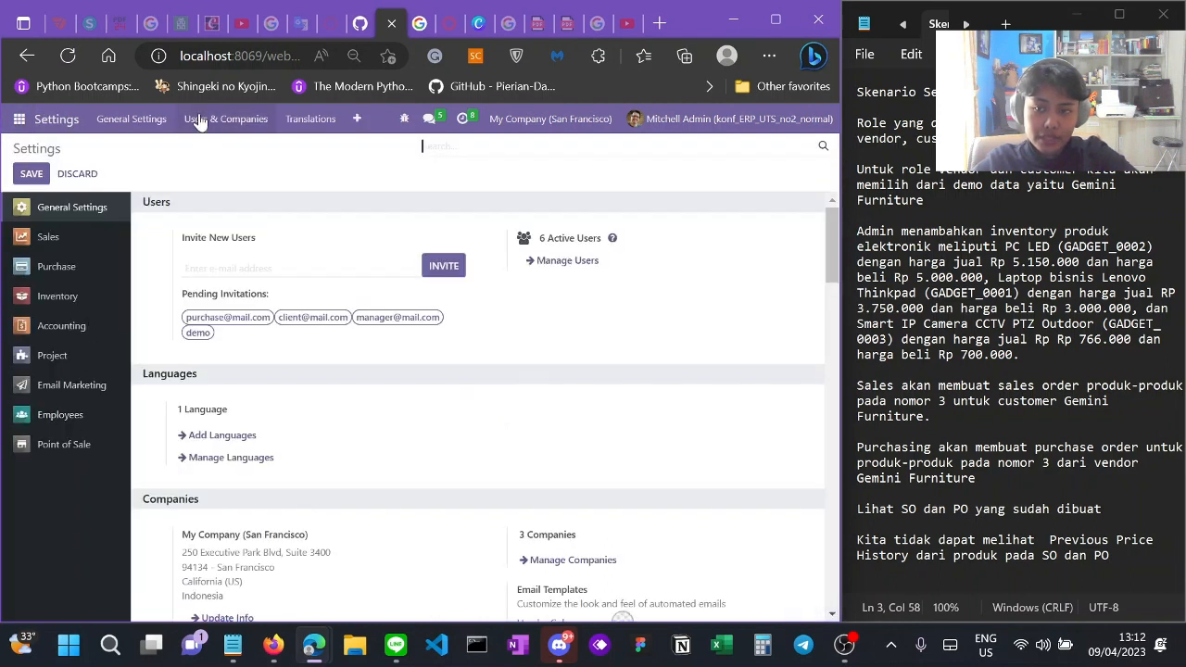
click(204, 120)
click(204, 149)
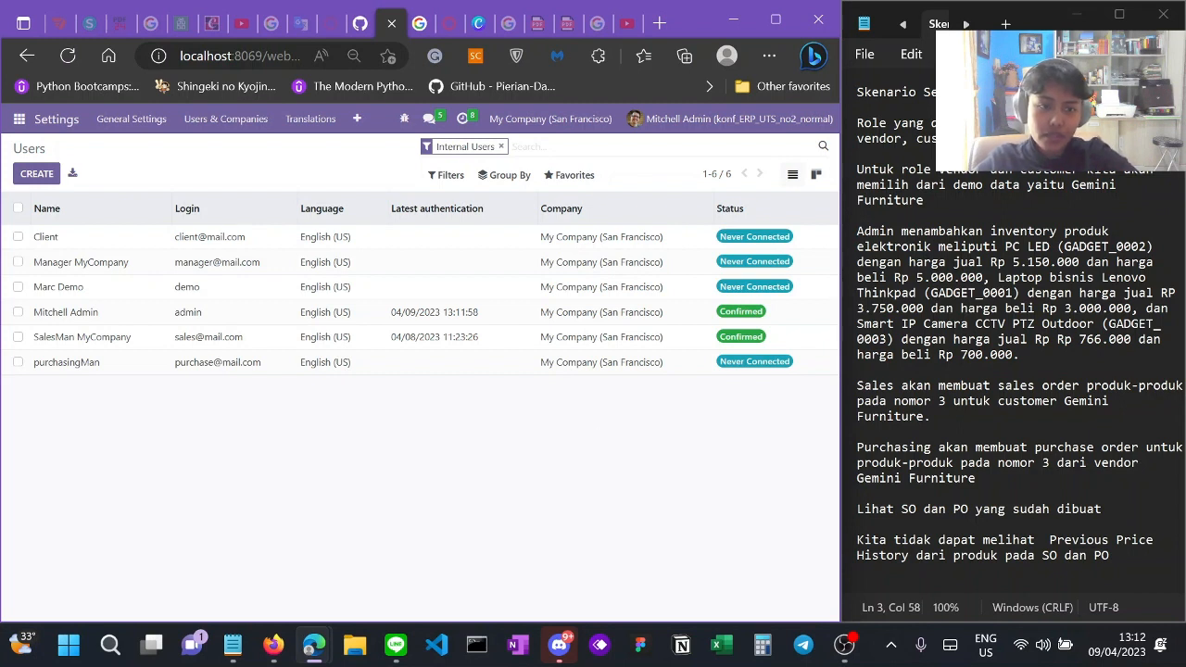
Step: Review the role line and the vendor and customer paragraph in the scenario notes
triple_click(964, 132)
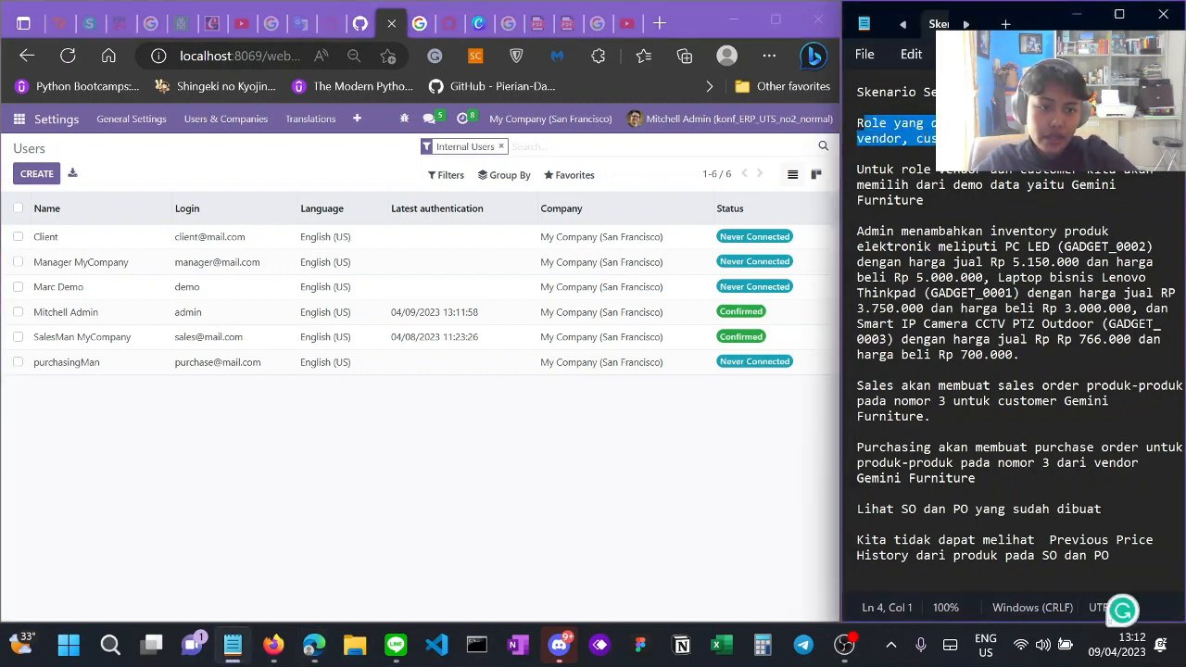
click(998, 185)
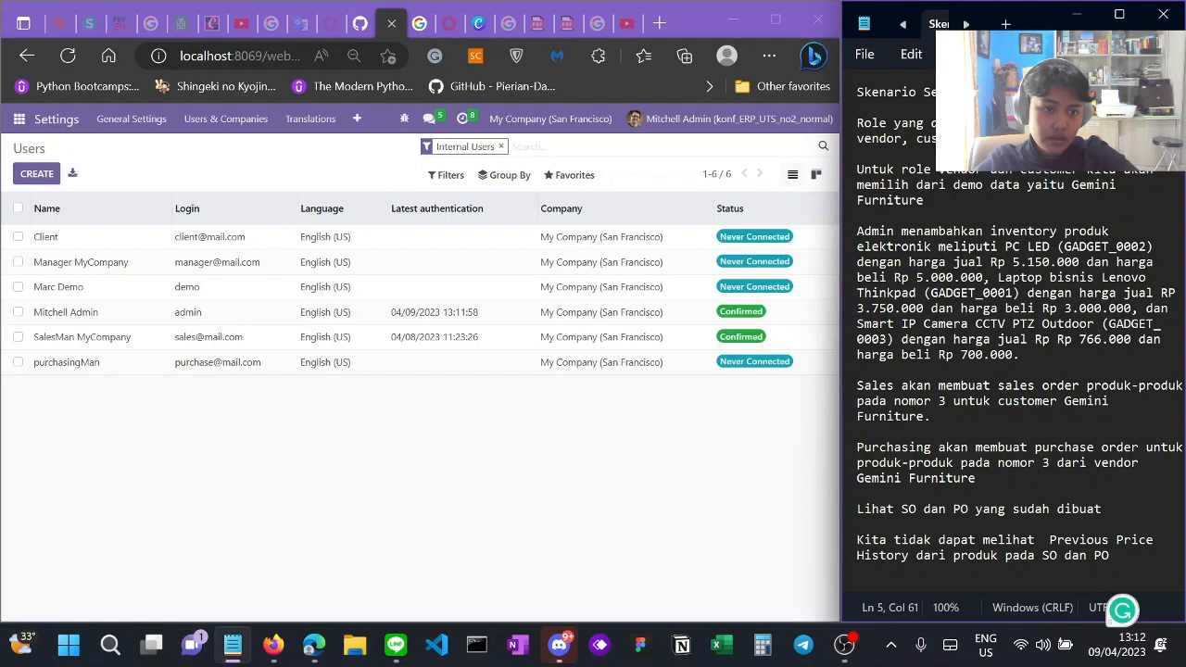
drag(857, 169, 858, 215)
click(858, 215)
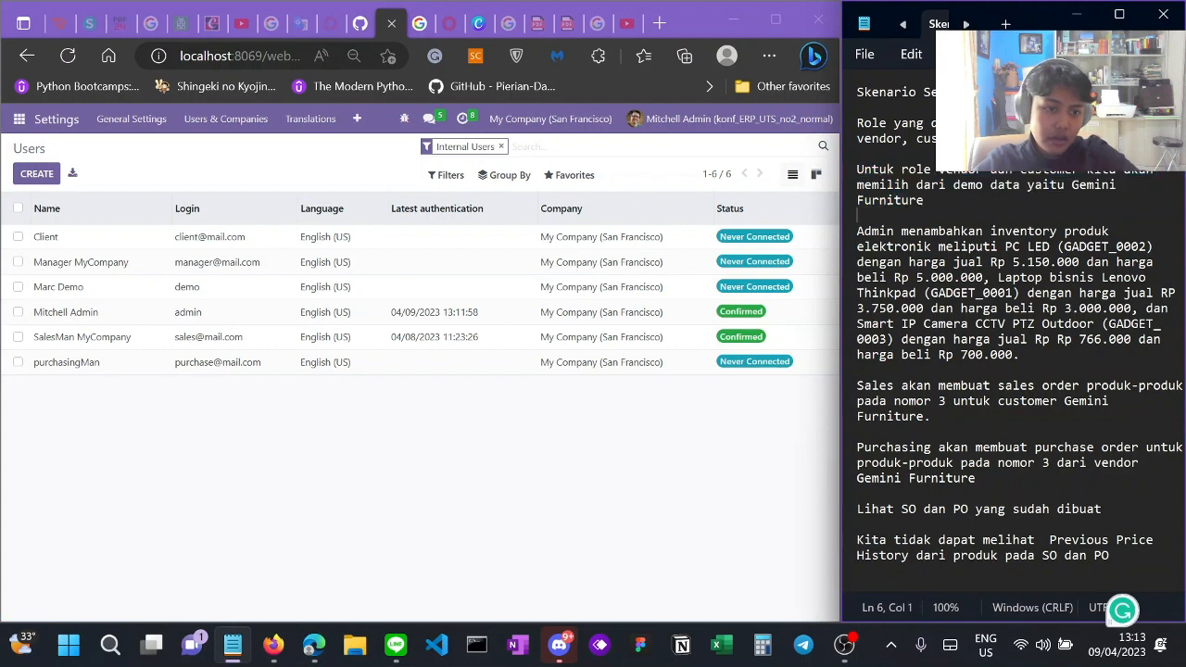
Step: Browse the 41 products in Inventory > Products, including PC LED and the Lenovo Thinkpad
click(18, 118)
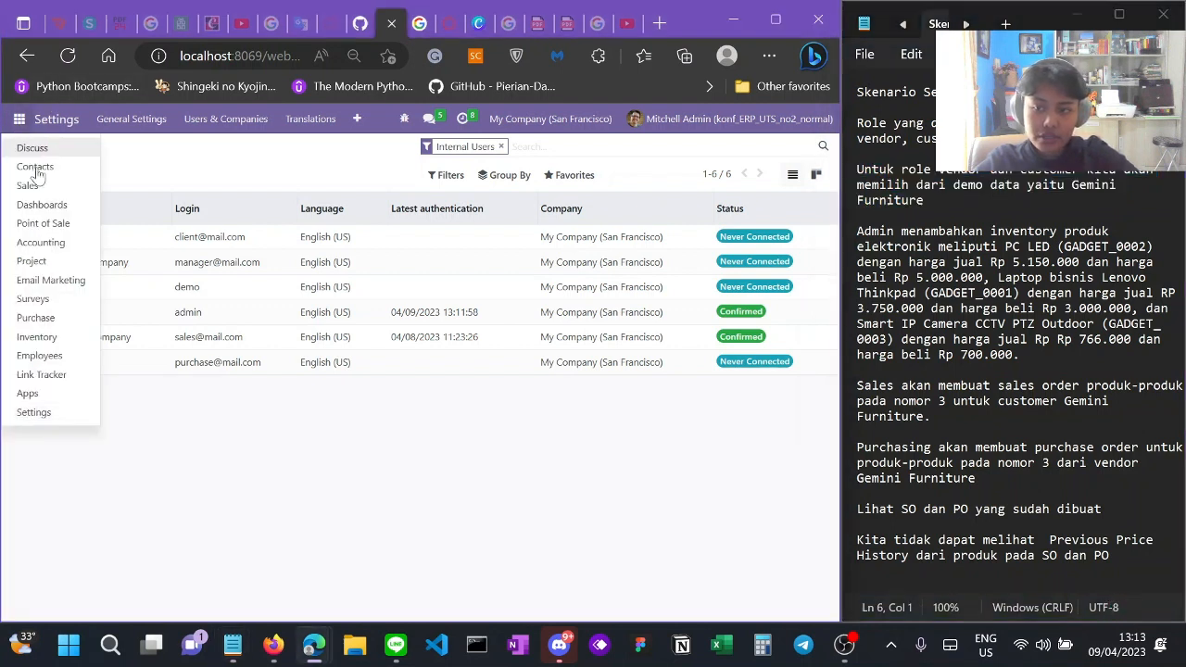
click(66, 336)
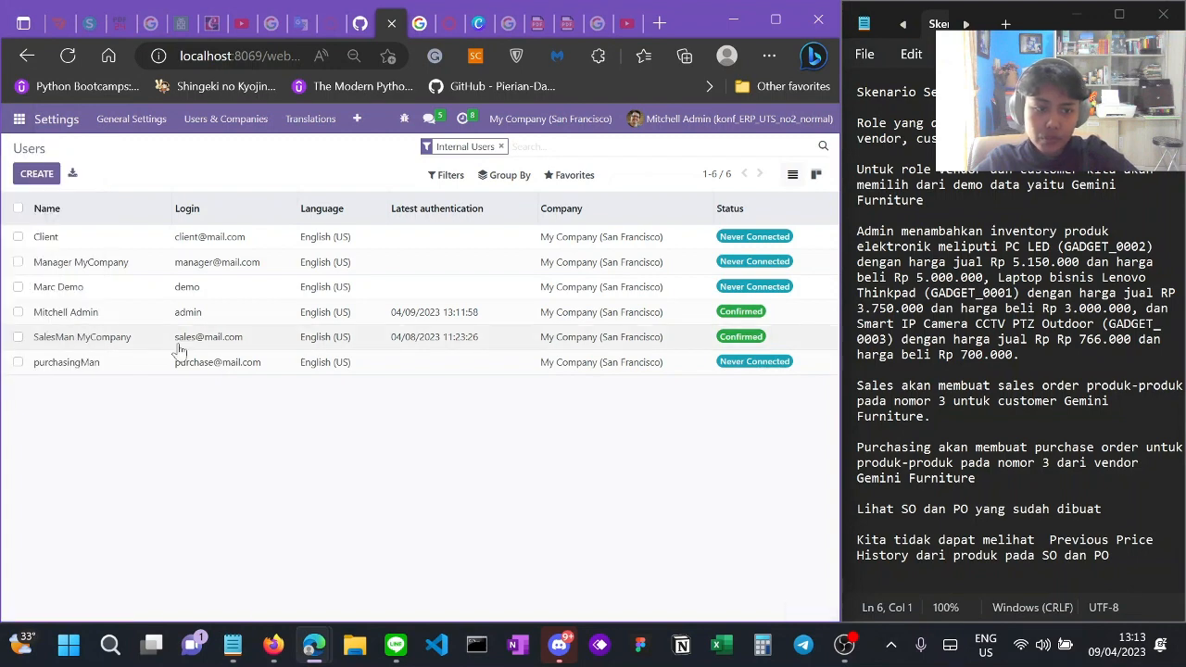
click(245, 118)
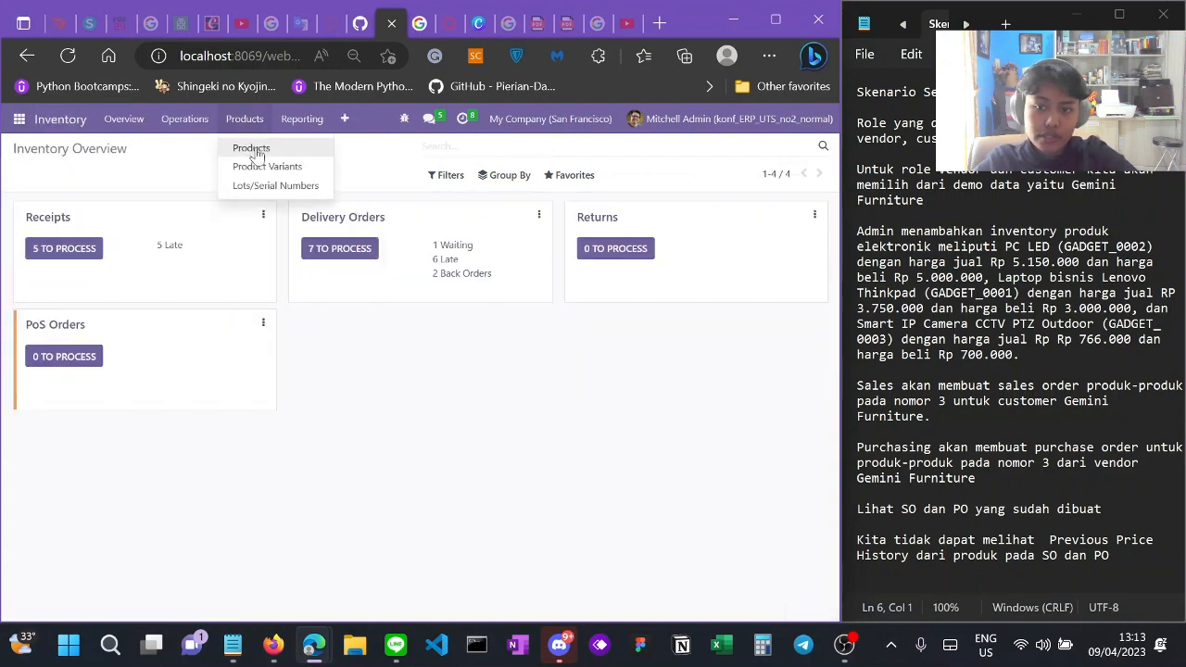
click(257, 155)
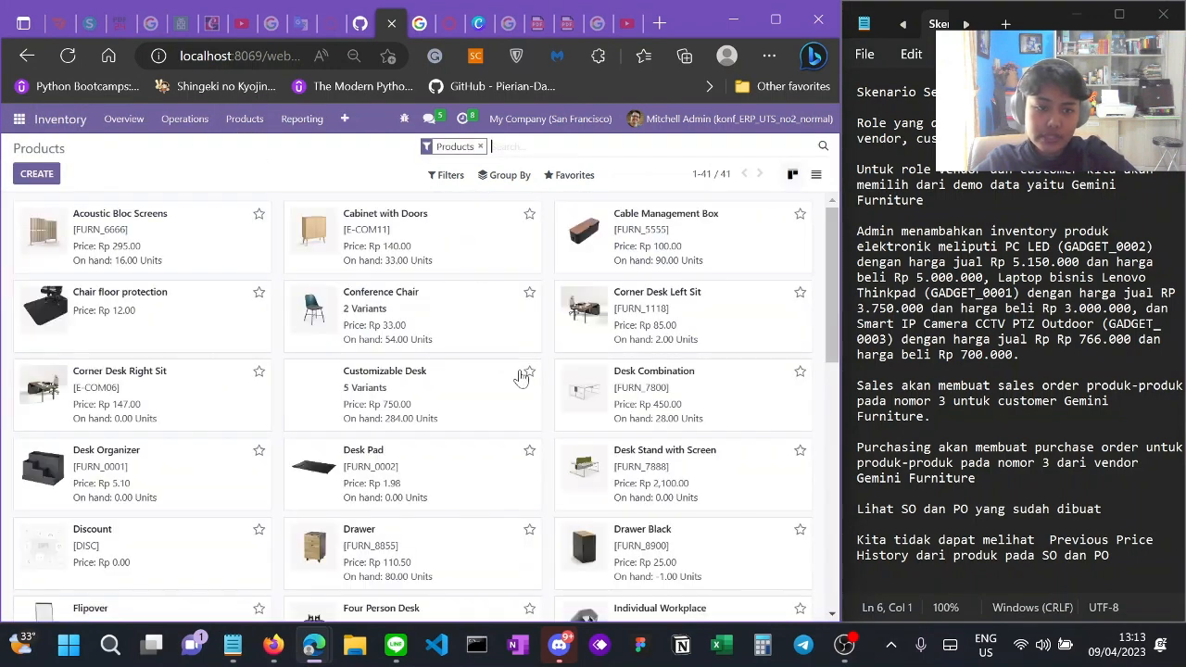
scroll(522, 376, down, 10)
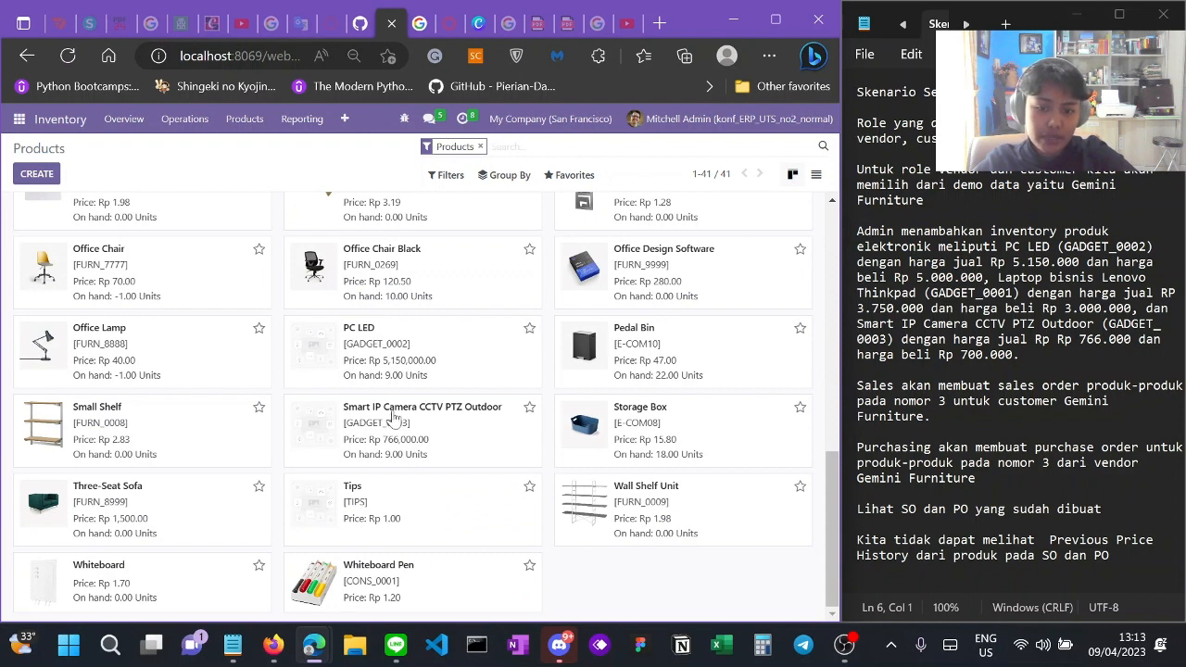
scroll(546, 443, up, 1)
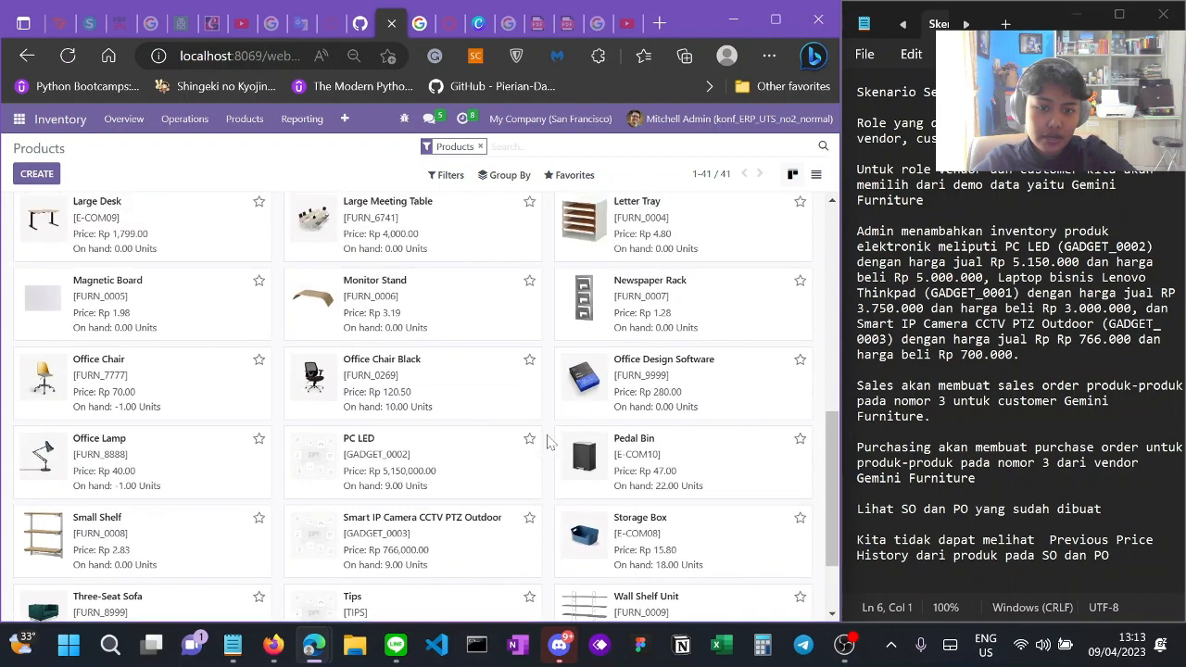
scroll(546, 443, up, 3)
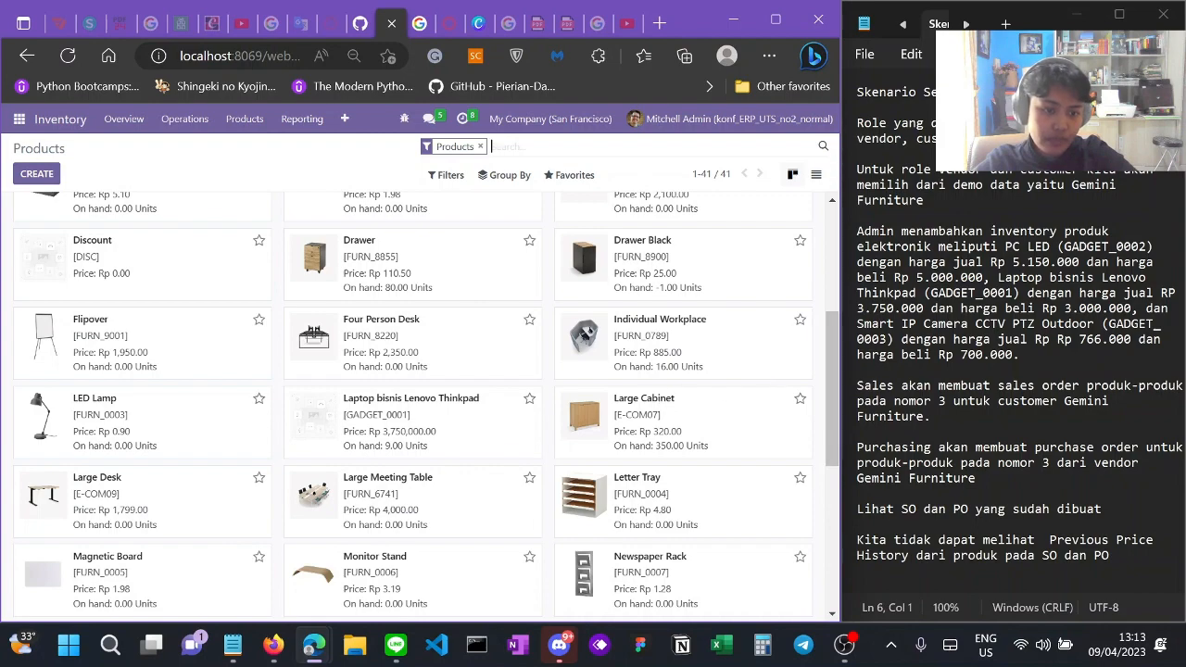
drag(871, 385, 966, 386)
click(960, 417)
scroll(531, 403, up, 4)
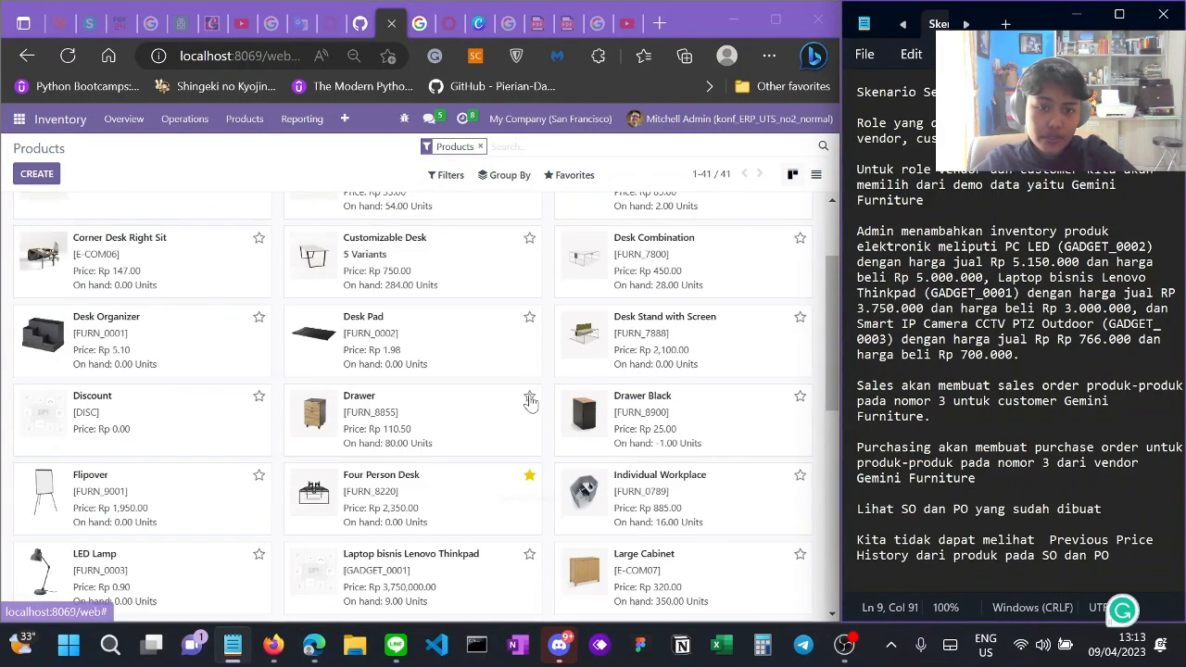
scroll(531, 402, down, 3)
Step: Log out of the admin account and sign in with the saved sales user credentials
click(719, 129)
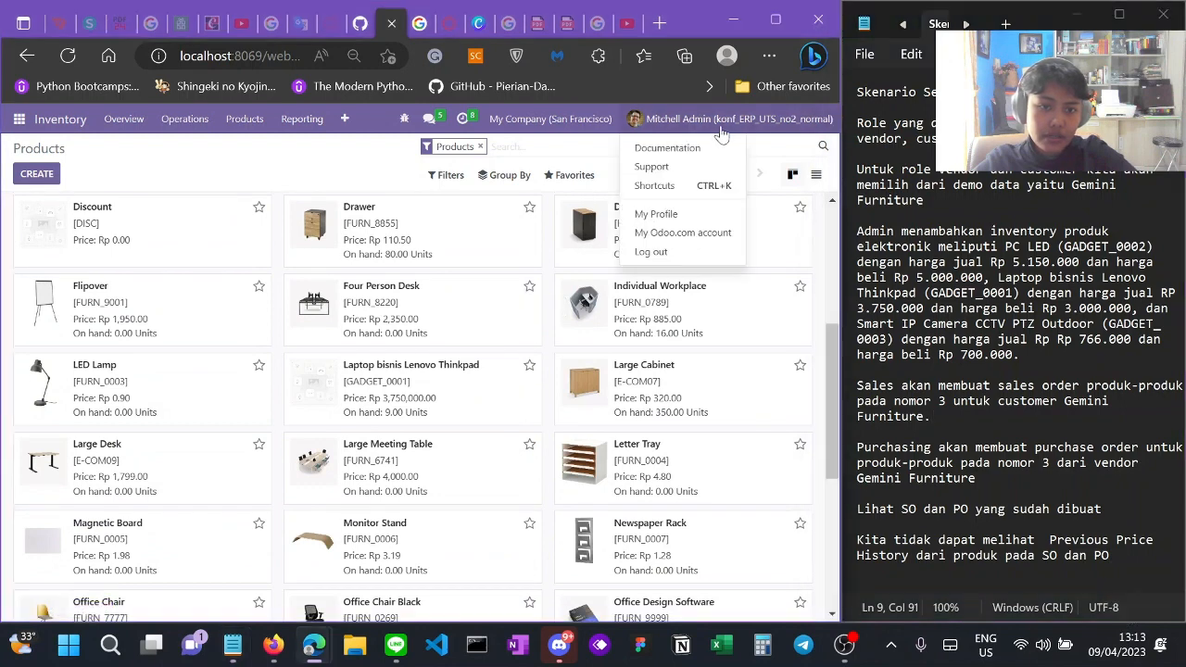
click(670, 253)
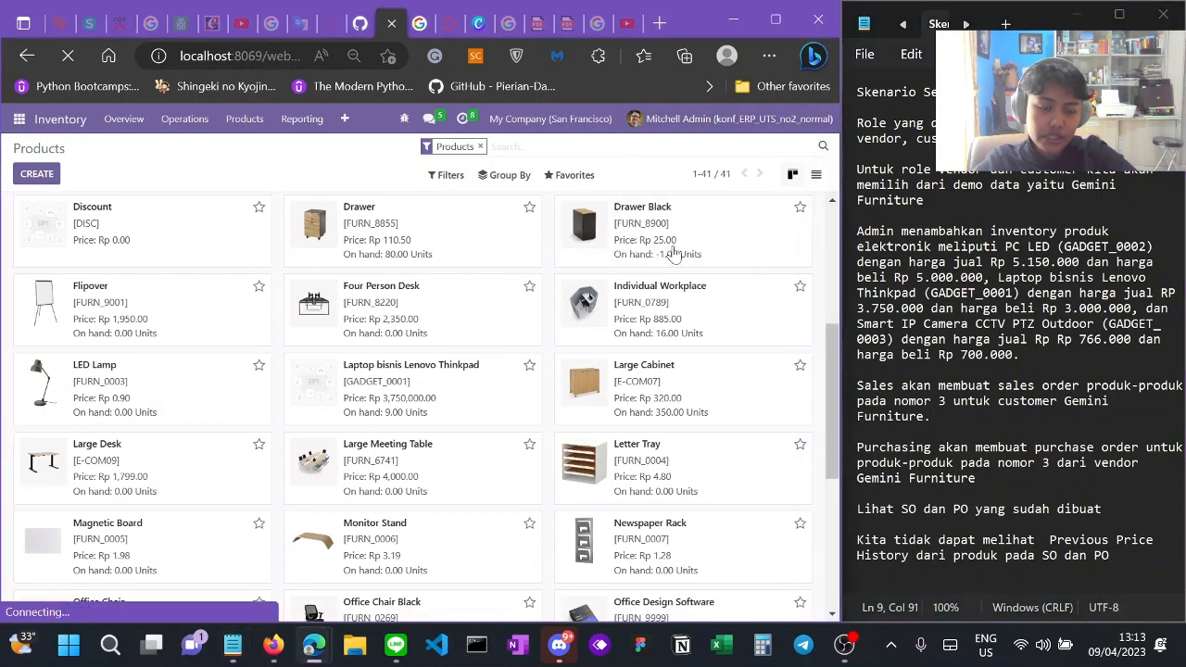
double_click(355, 314)
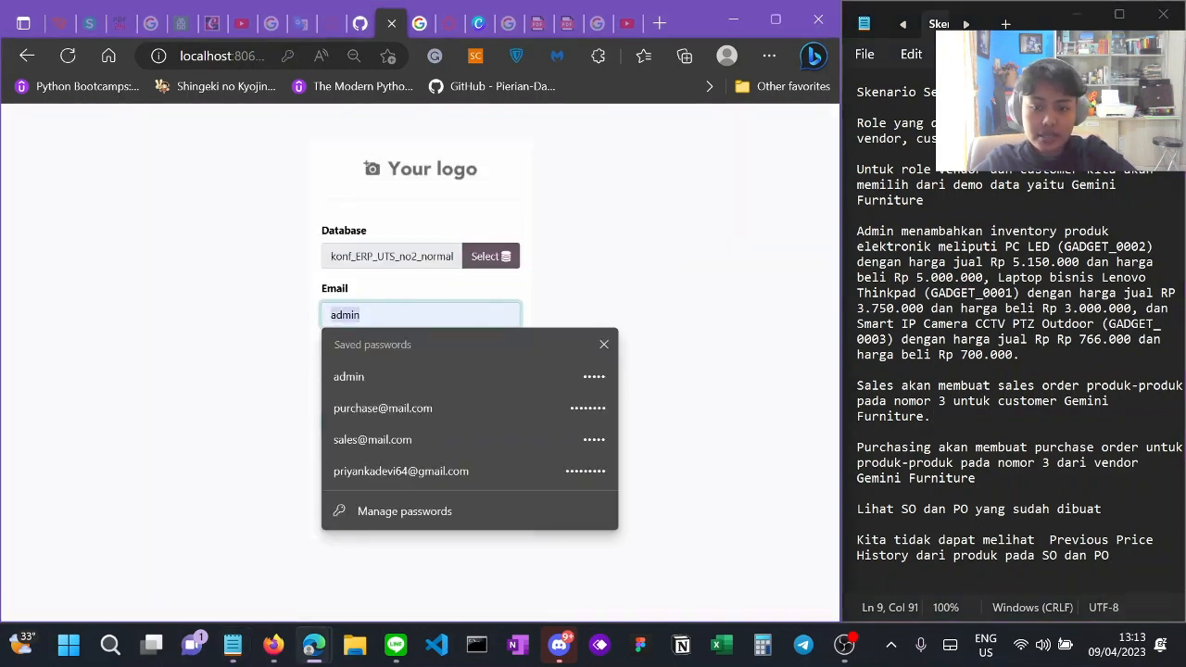
click(402, 435)
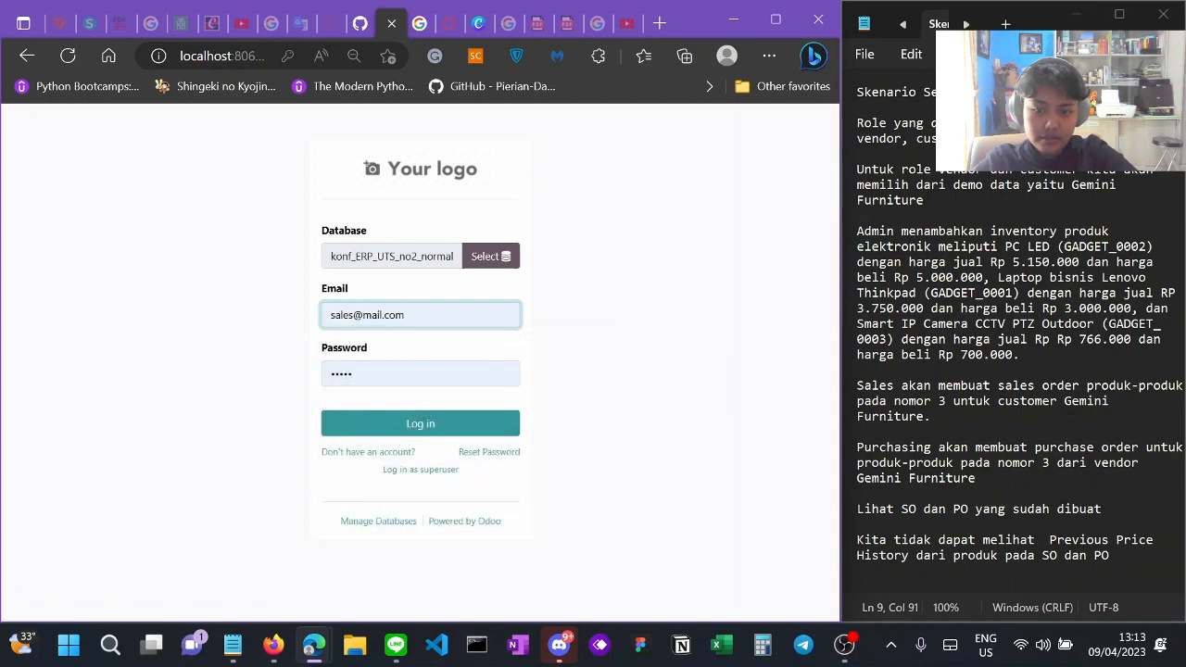
drag(369, 375, 308, 385)
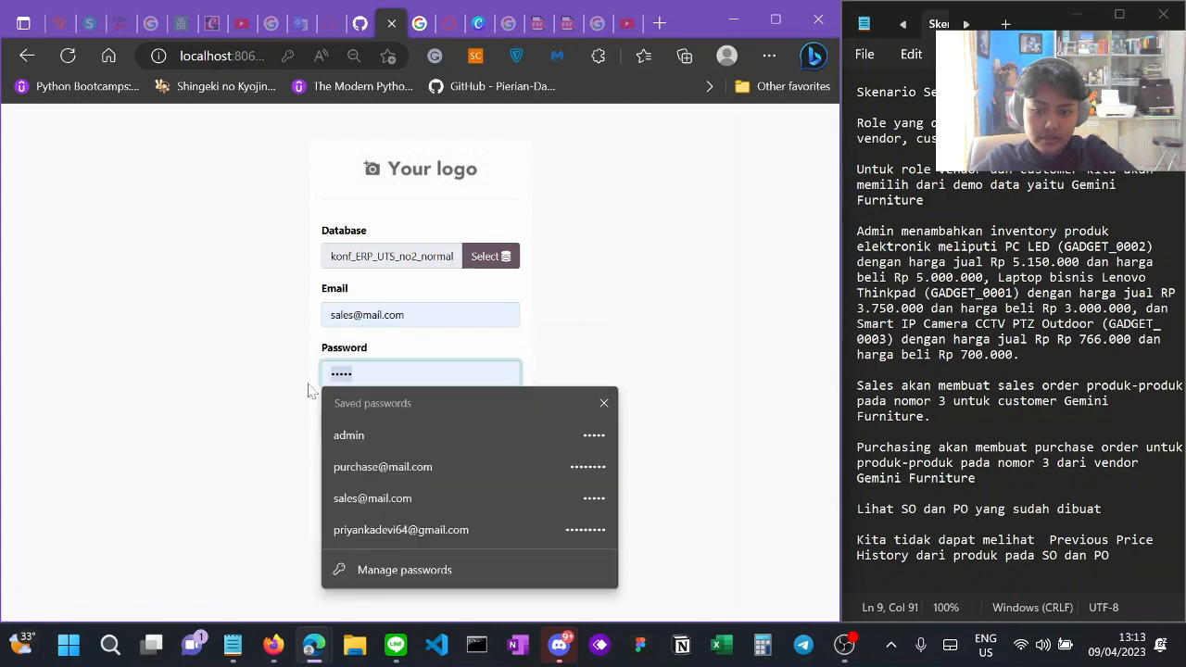
click(384, 497)
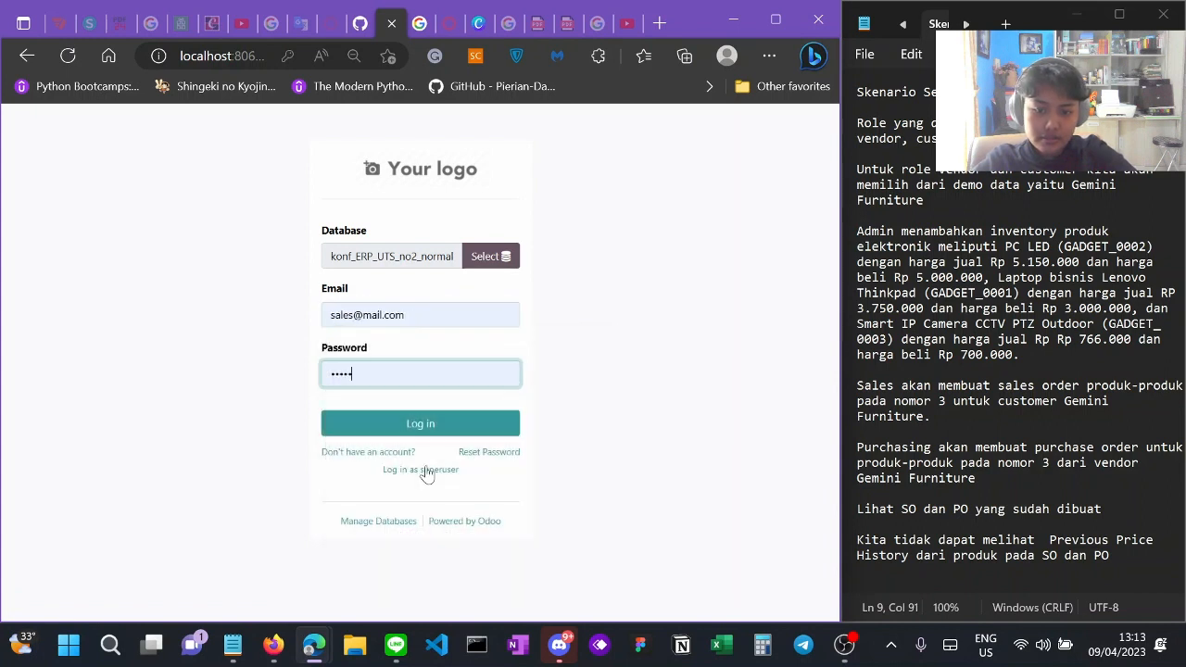
click(445, 426)
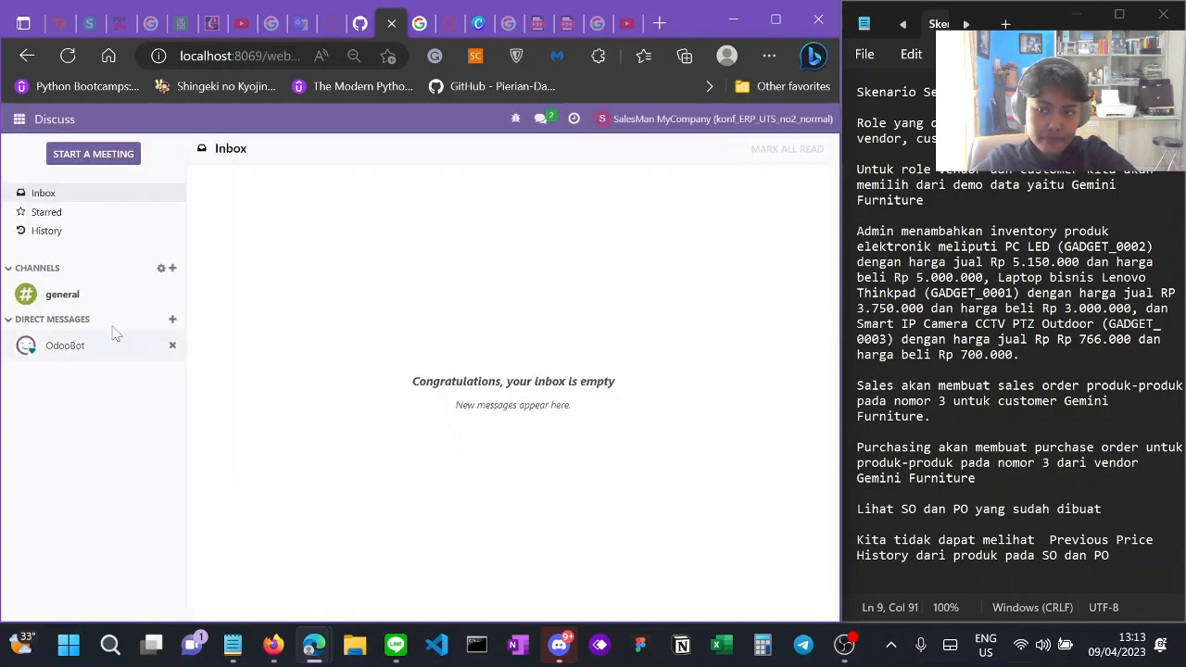
Step: Review the 19 orders under Sales > Orders > Orders and start a new quotation
click(20, 119)
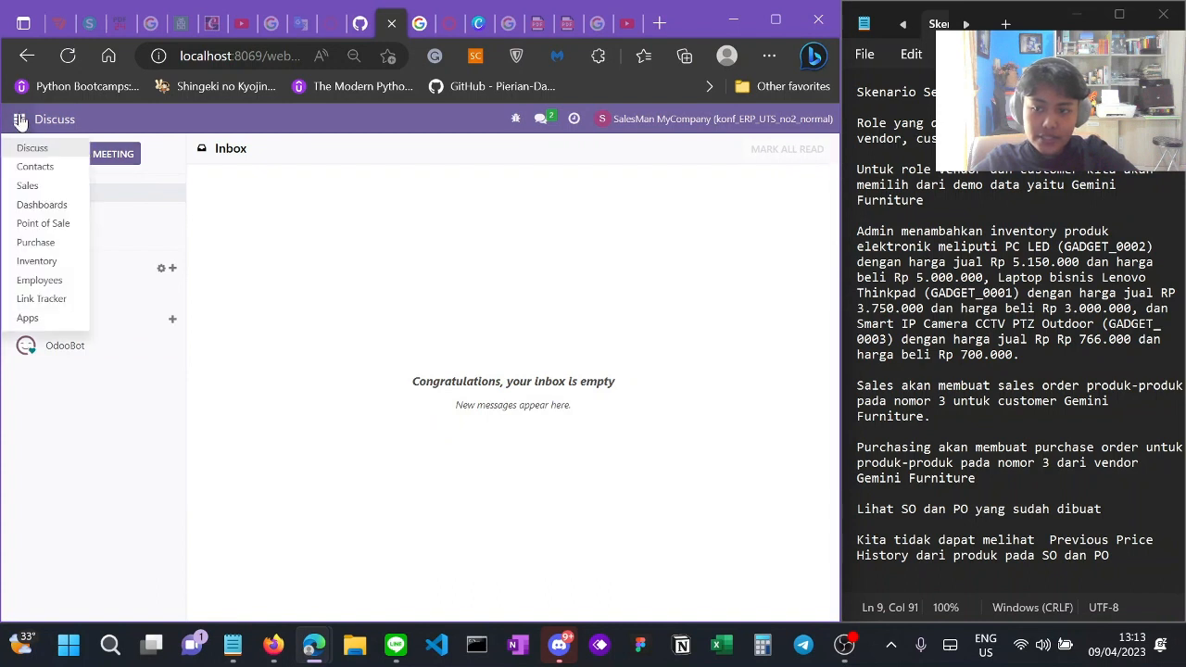
click(44, 185)
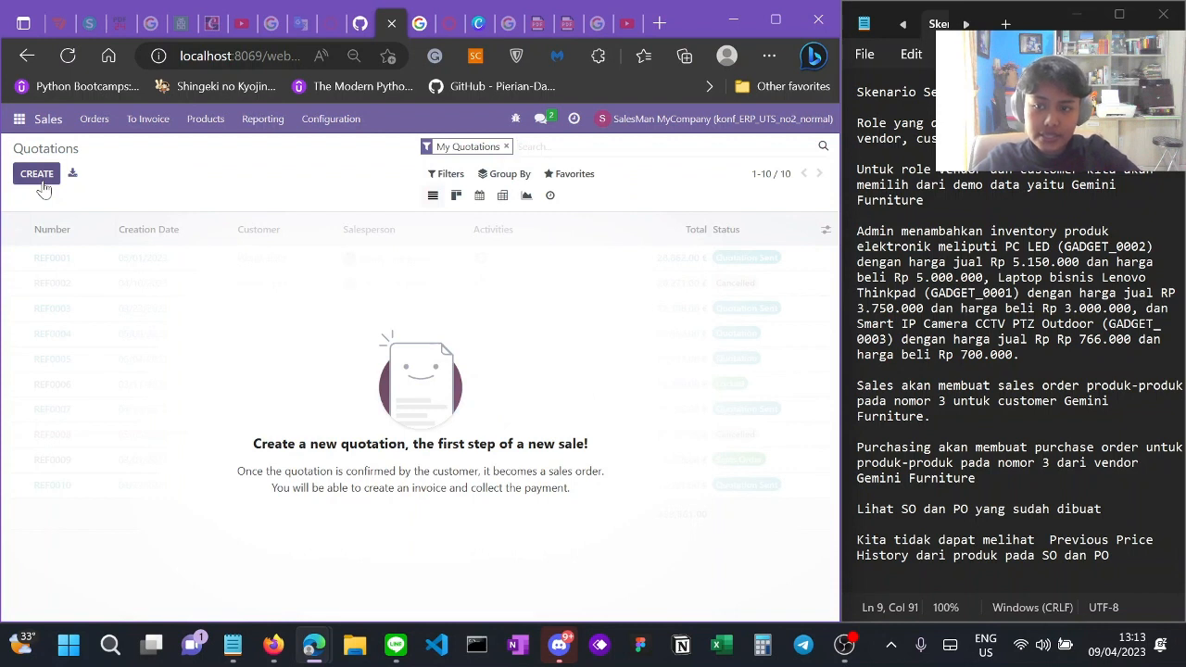
click(95, 127)
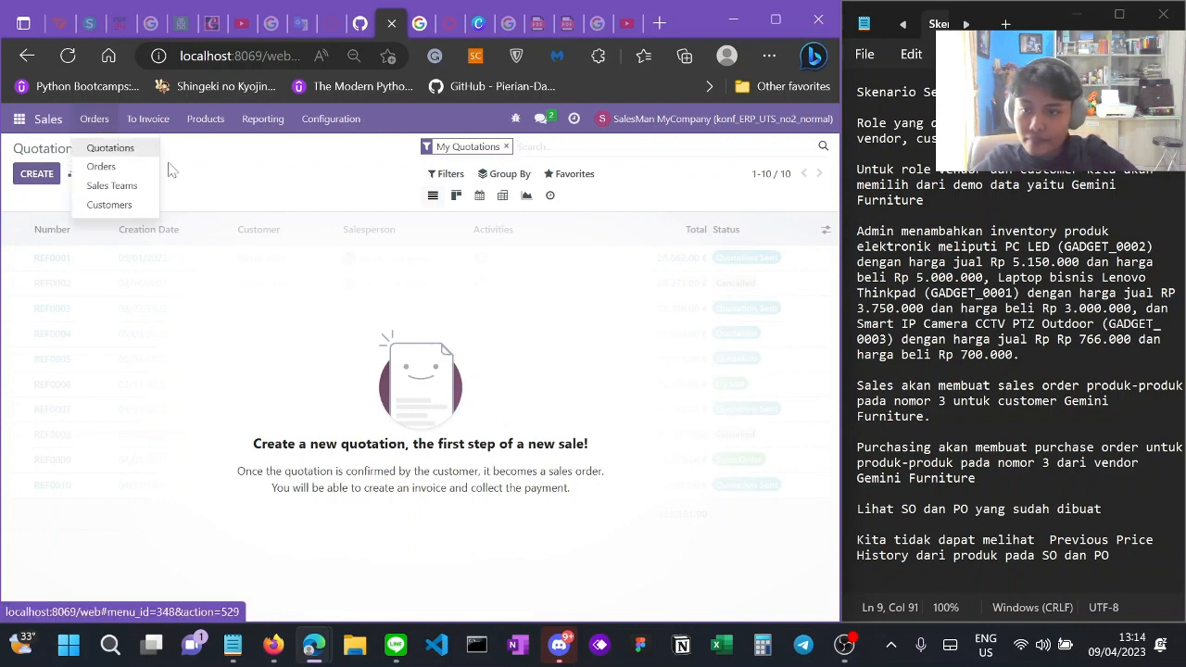
click(135, 170)
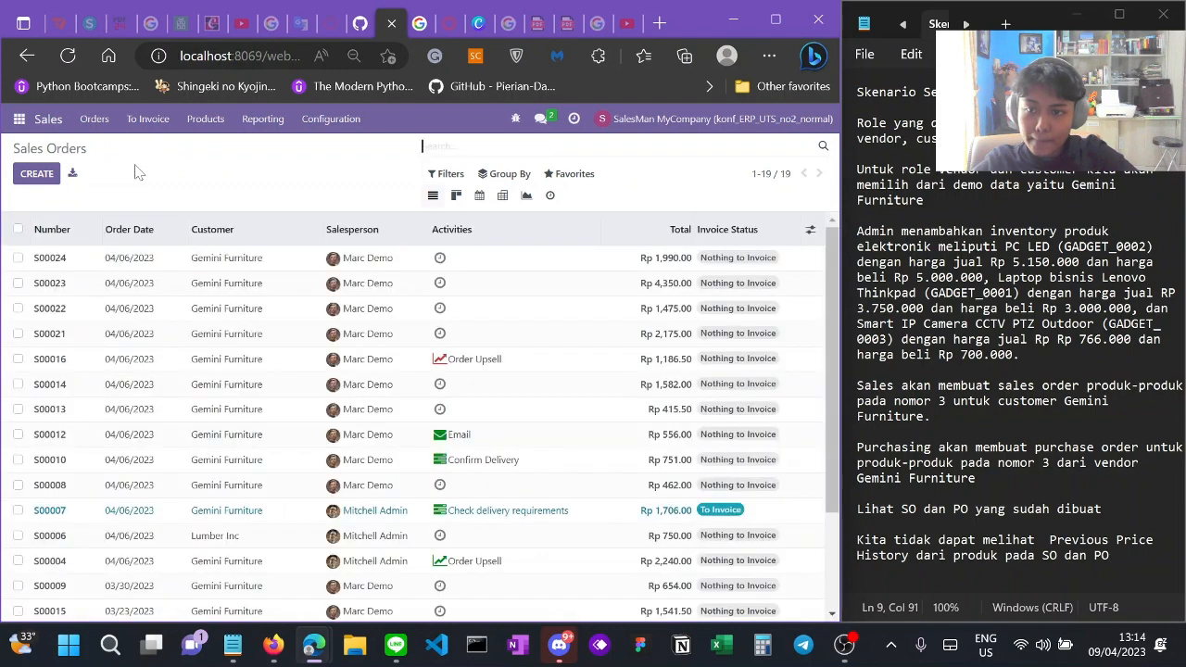
scroll(212, 378, down, 3)
scroll(213, 378, up, 3)
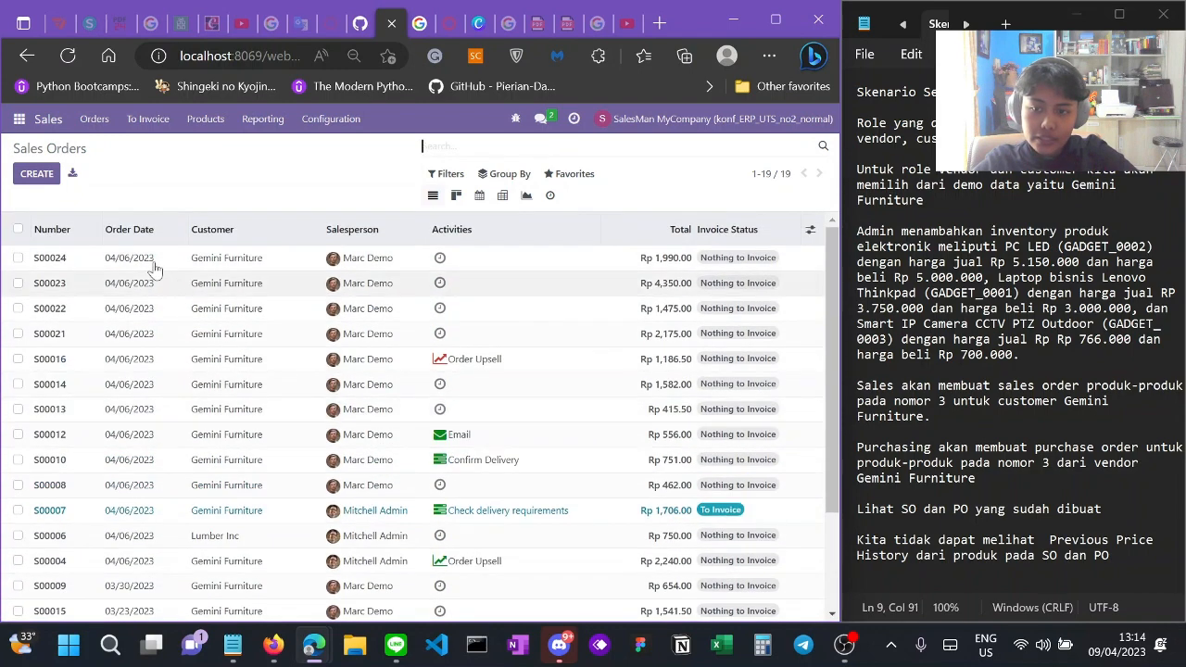
click(21, 180)
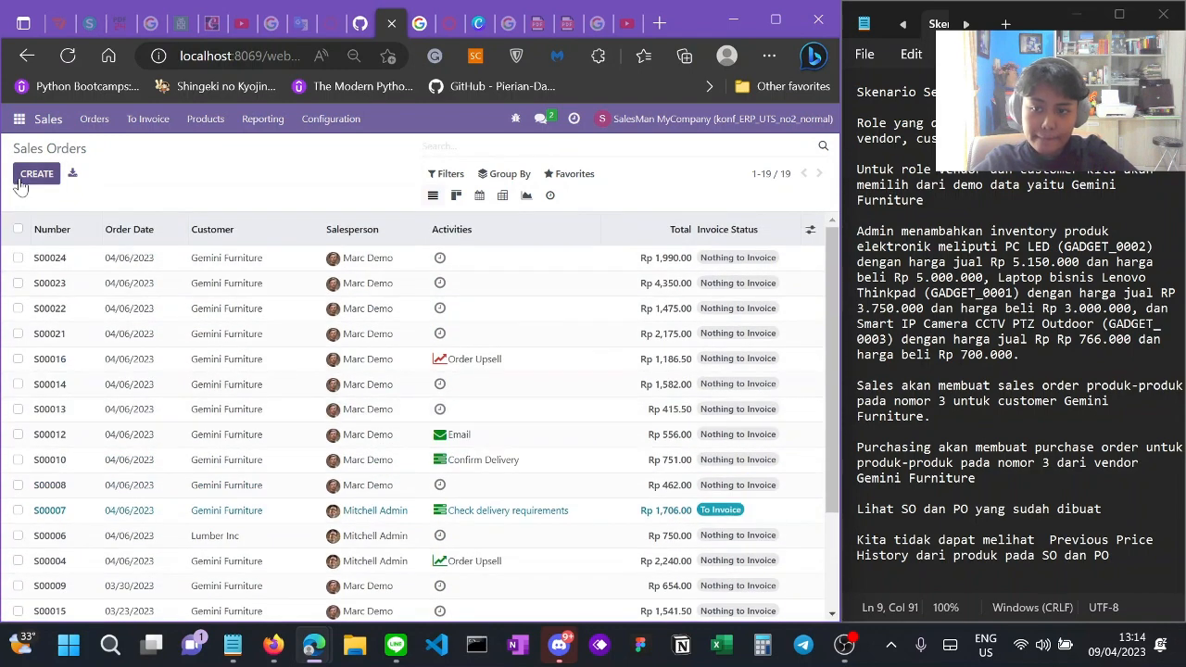
Step: Set the quotation's customer to Gemini Furniture
click(241, 302)
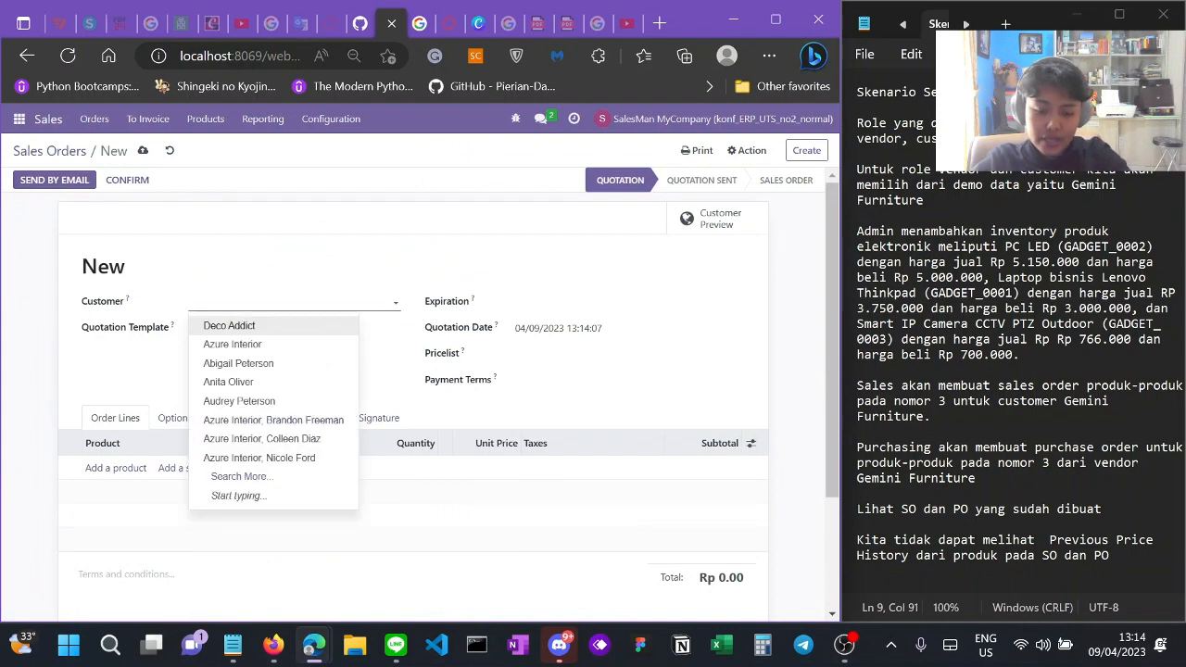
text(gemi)
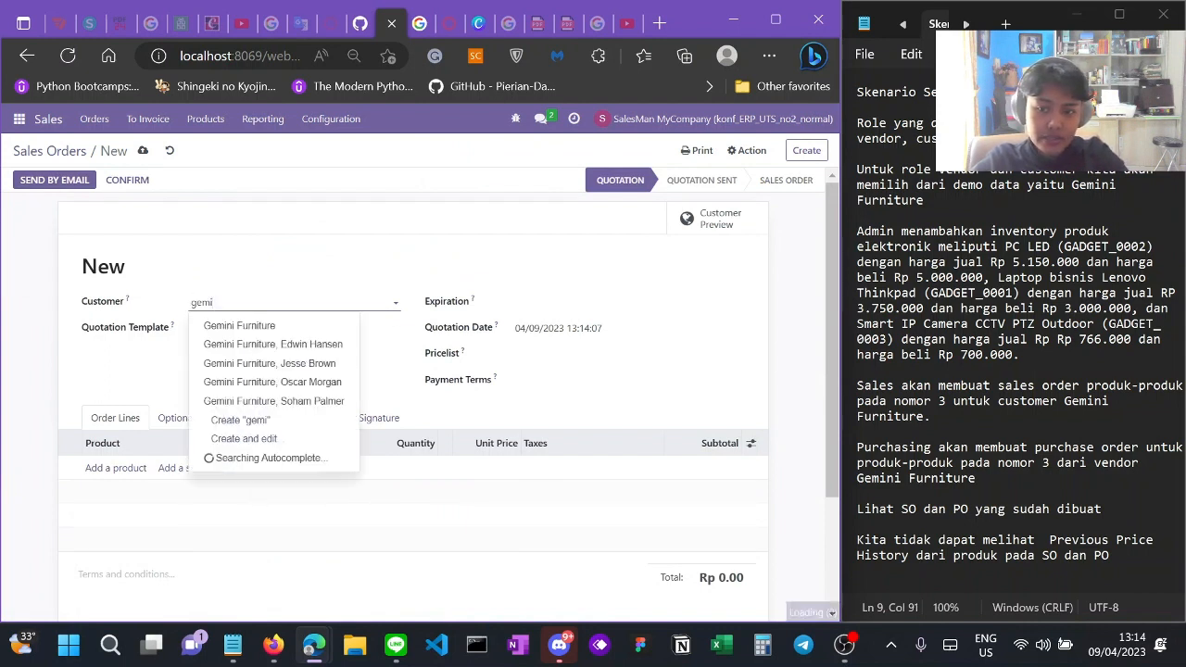
text(n)
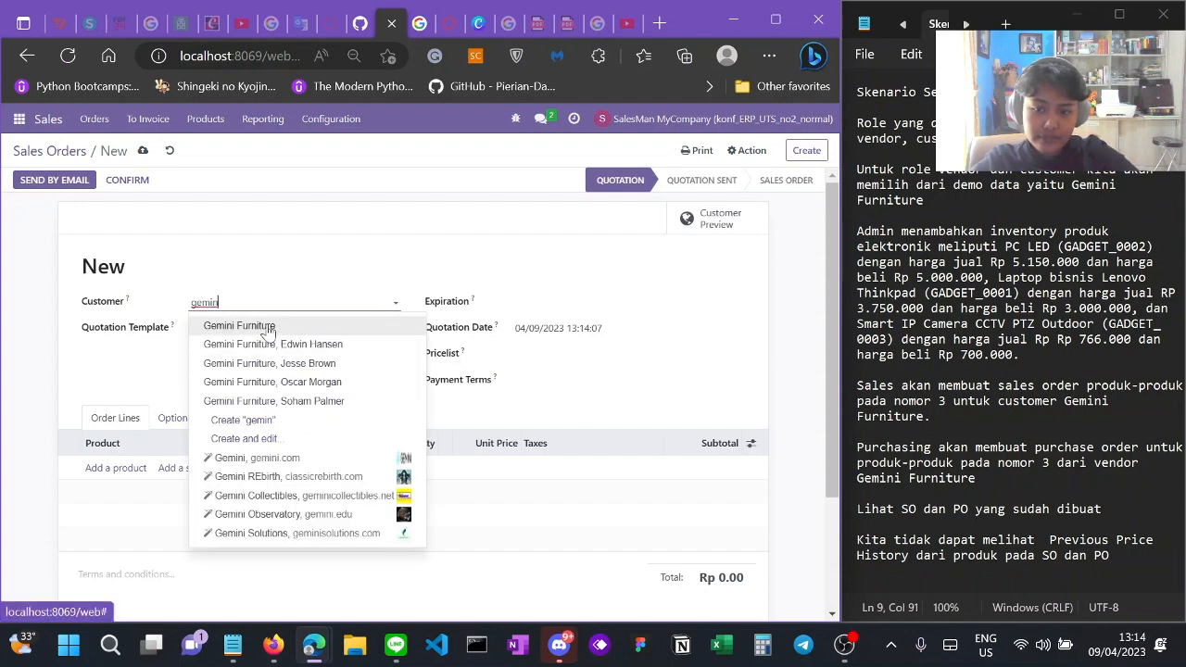
click(268, 326)
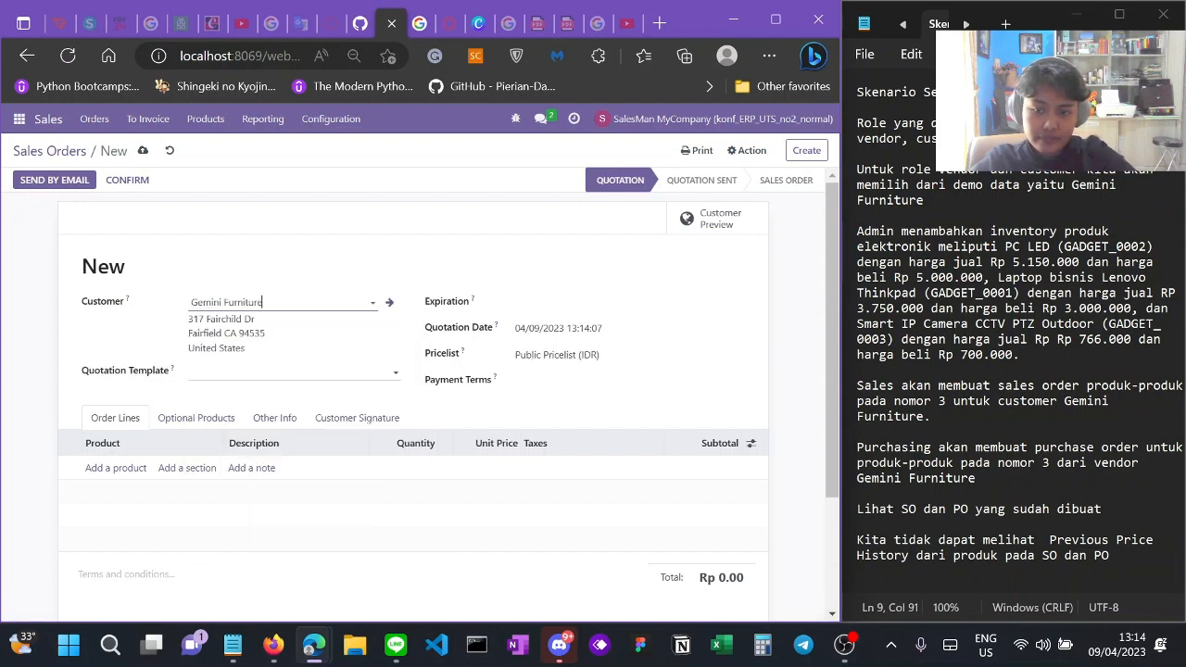
Step: Set the expiration date to 04/23/2023 and add an empty product line
click(532, 307)
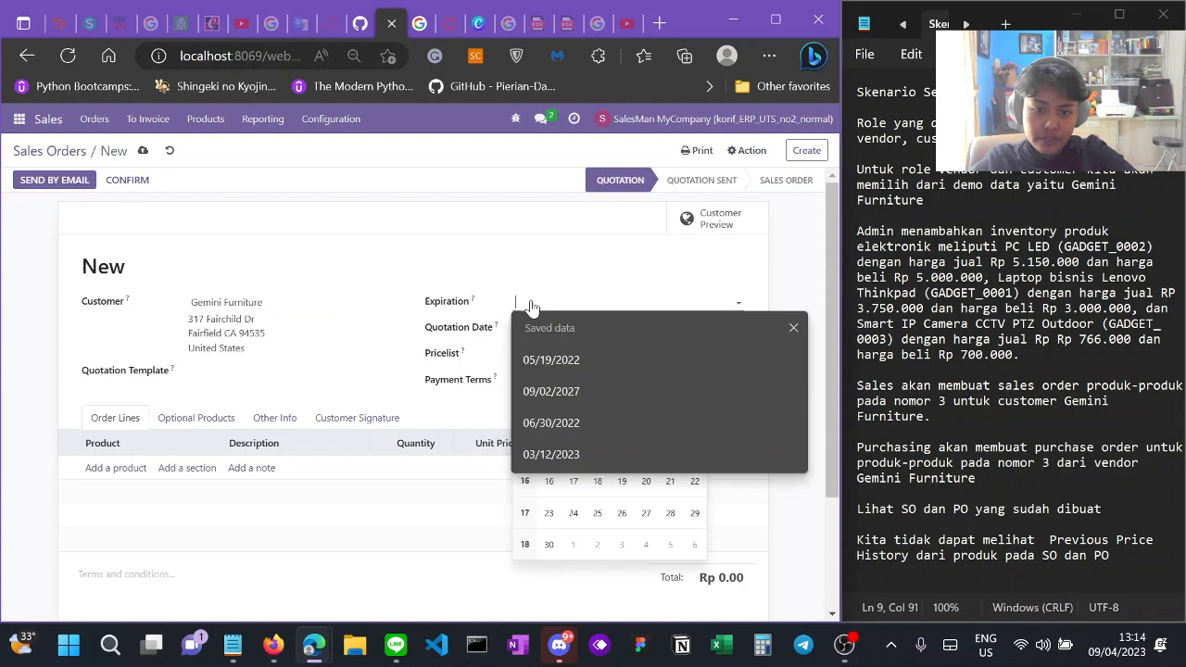
click(626, 283)
click(599, 306)
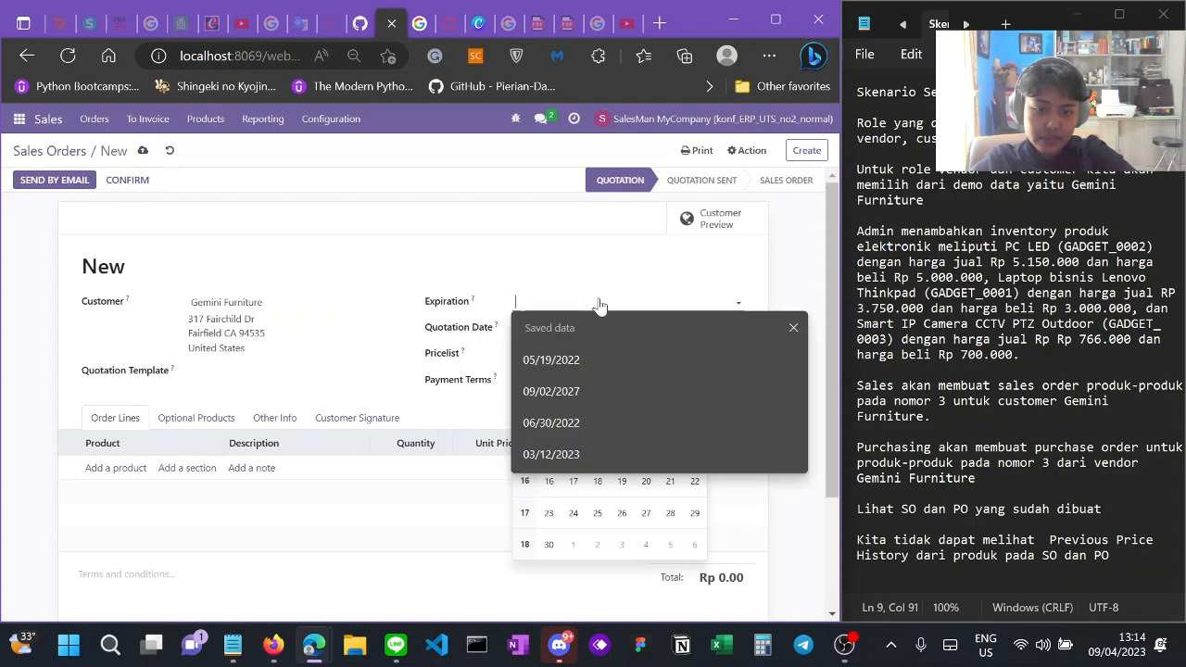
click(552, 512)
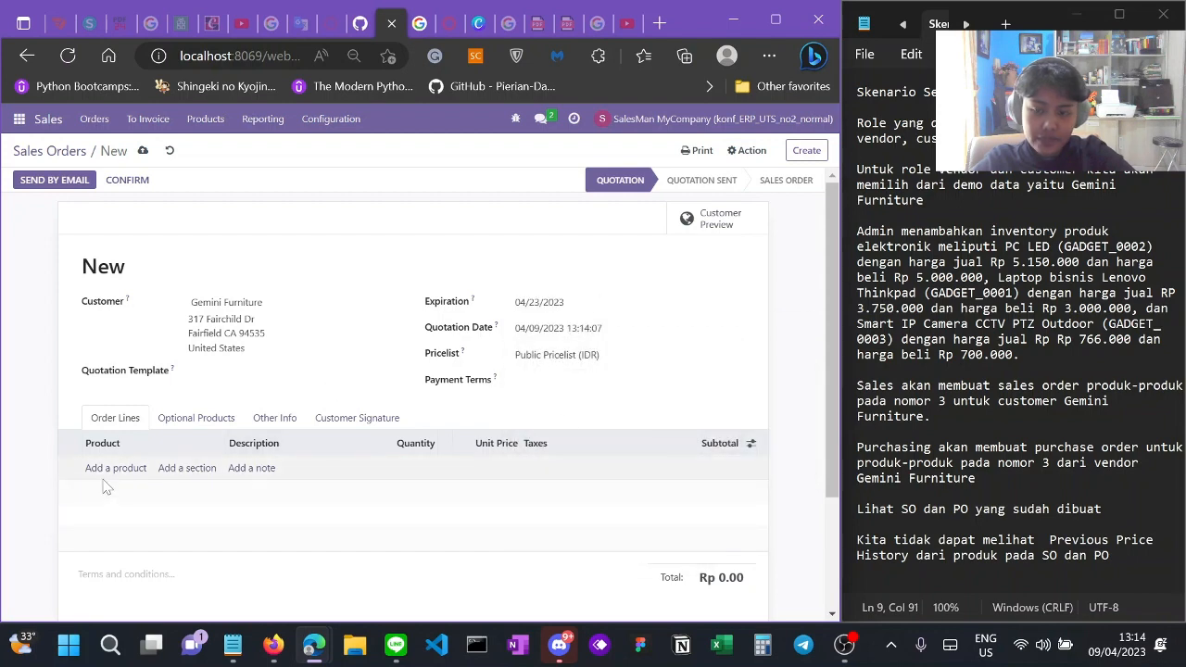
scroll(105, 488, down, 2)
scroll(105, 487, up, 2)
click(117, 468)
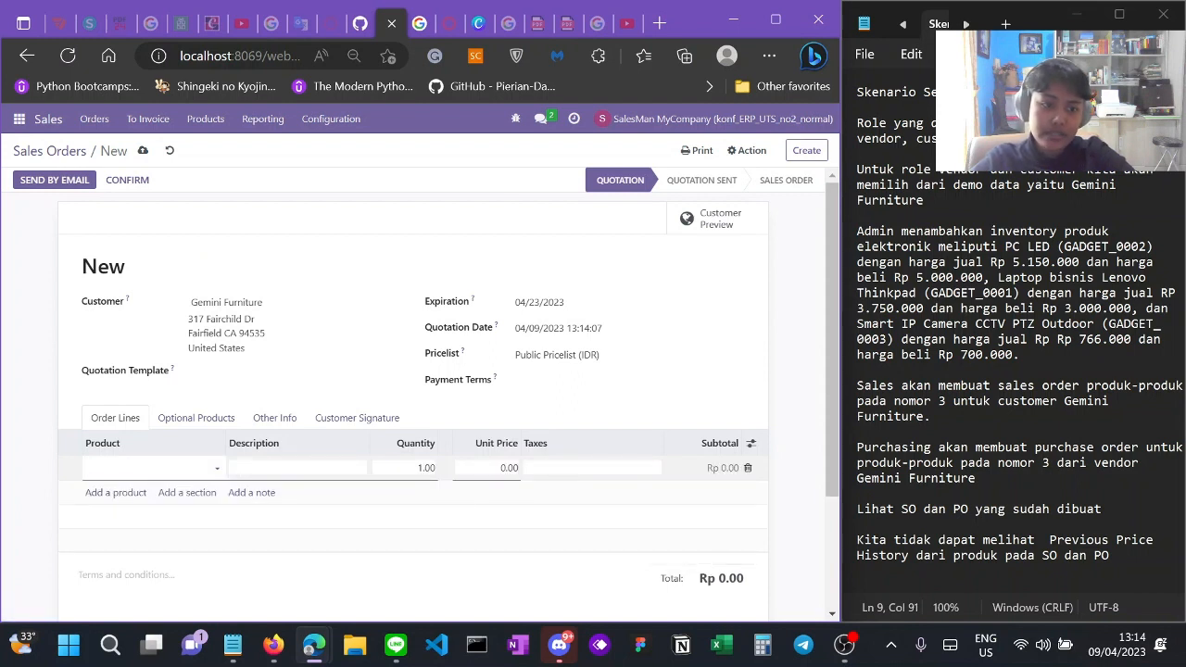
Step: Add PC LED and the Lenovo Thinkpad laptop as quotation lines
text(Pc)
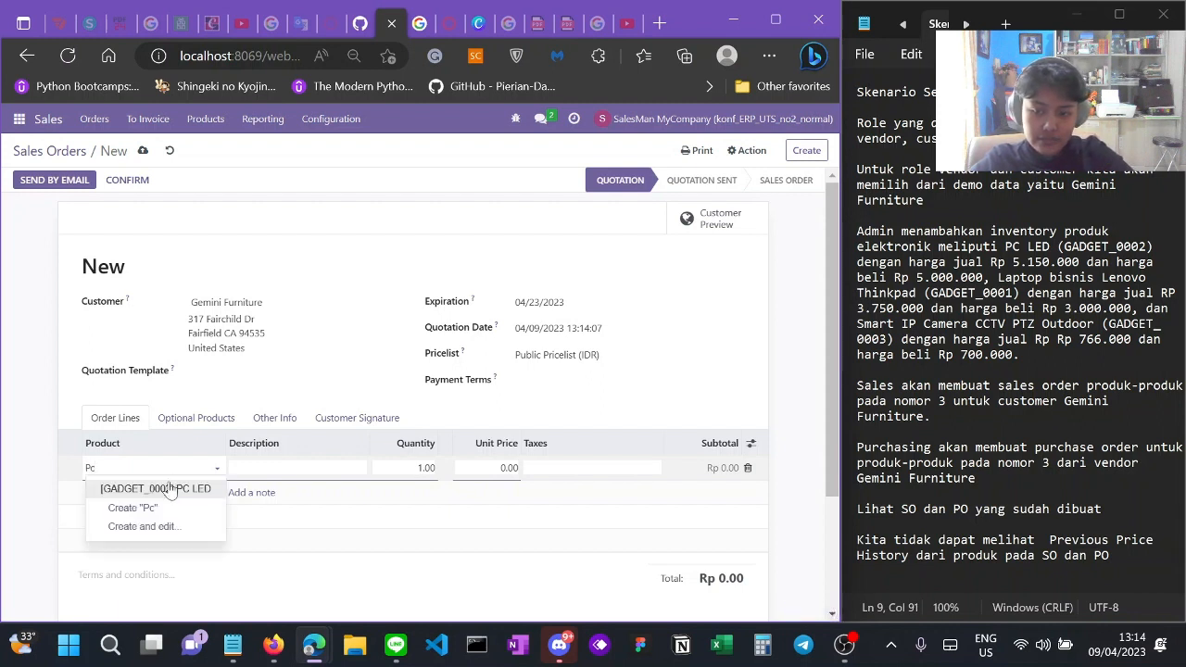
click(170, 487)
click(116, 492)
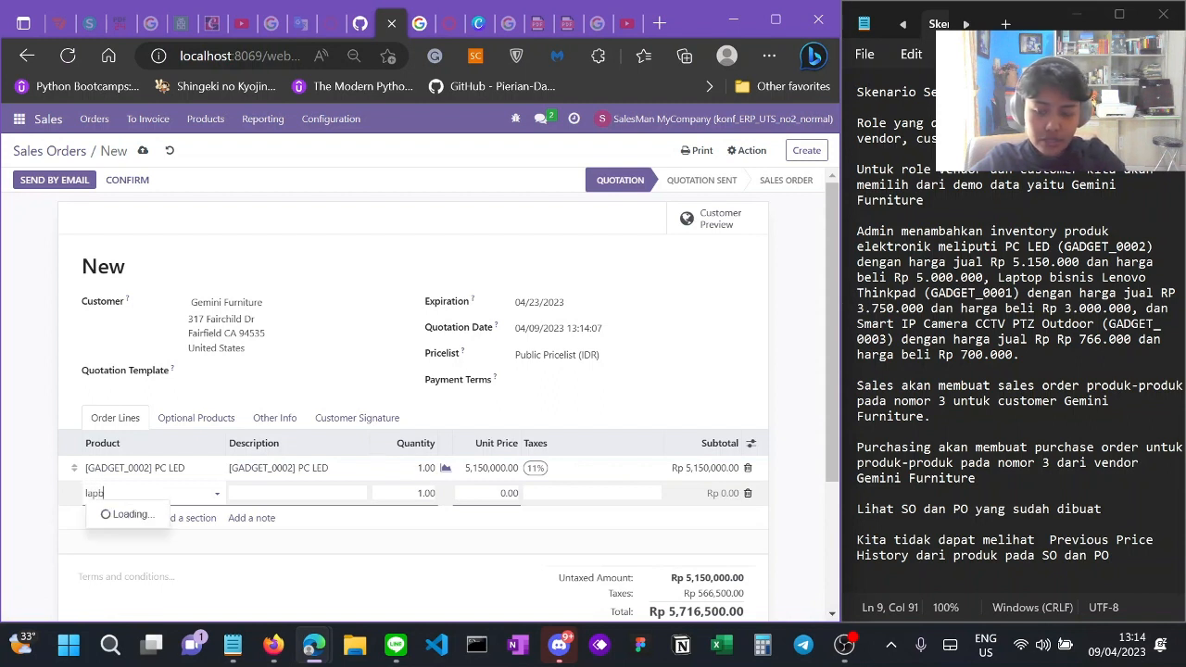
text(top)
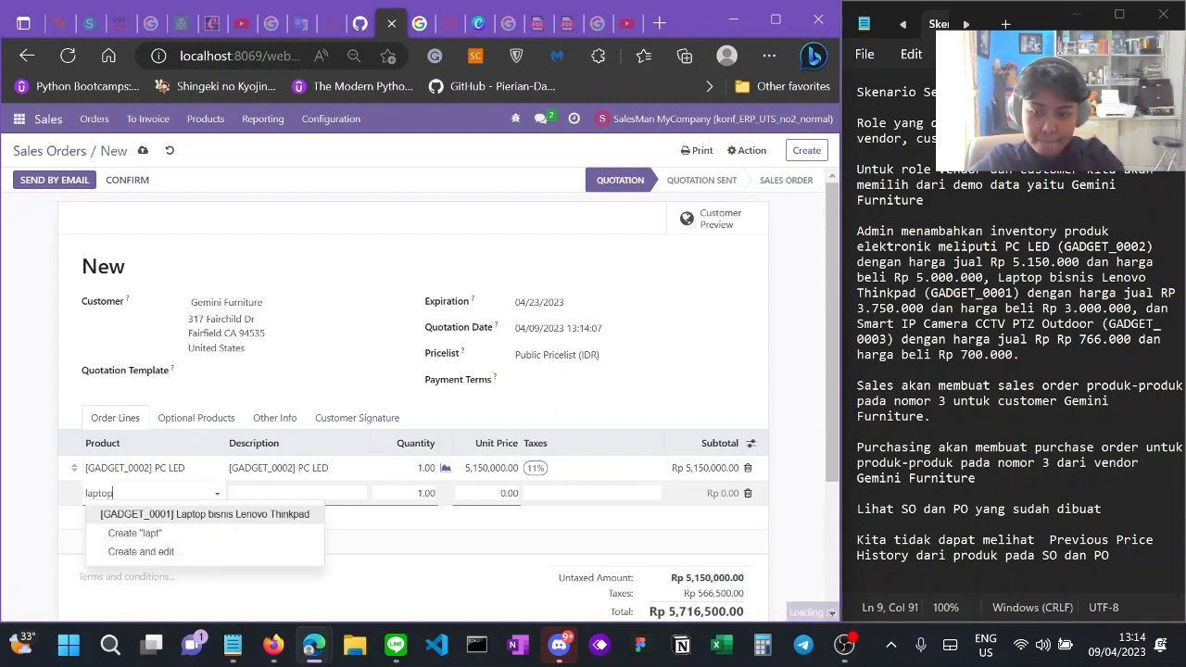
click(153, 519)
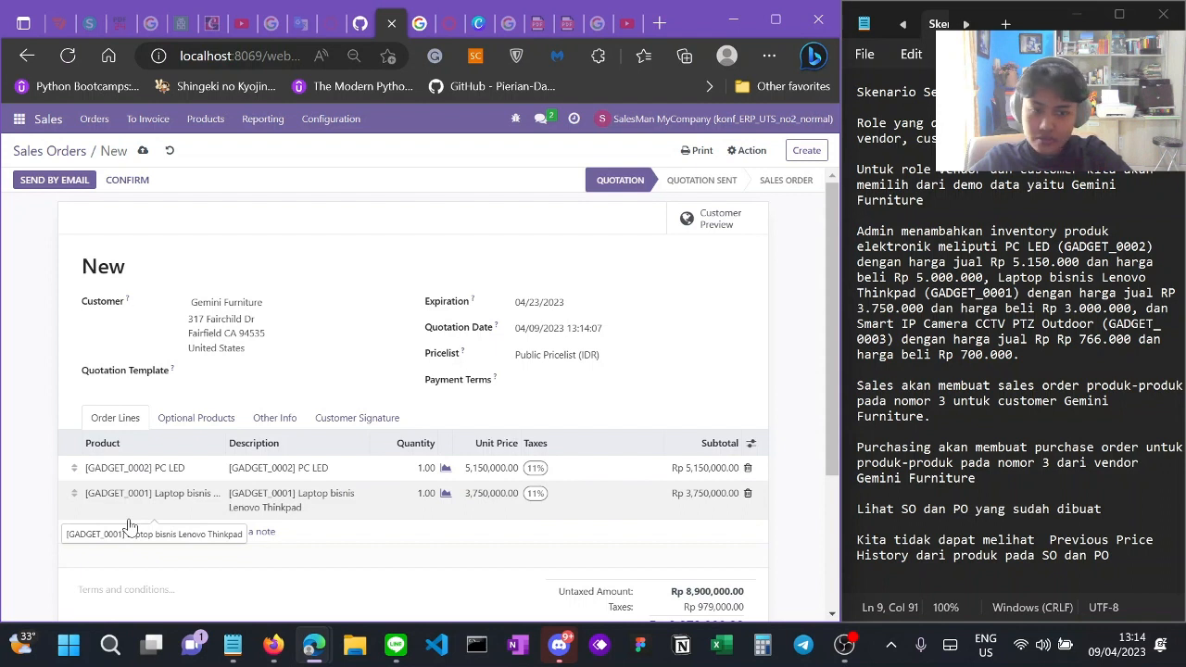
Step: Add the Smart IP Camera CCTV PTZ Outdoor line, bringing the total to Rp 10,729,260.00
click(128, 530)
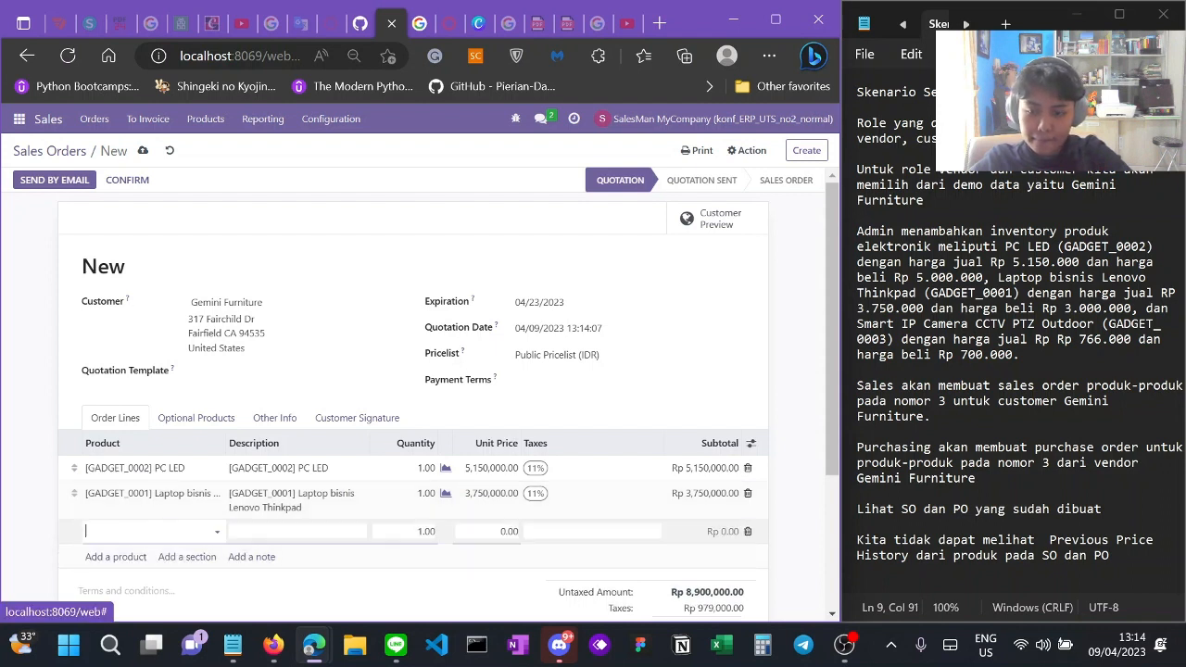
text(smart)
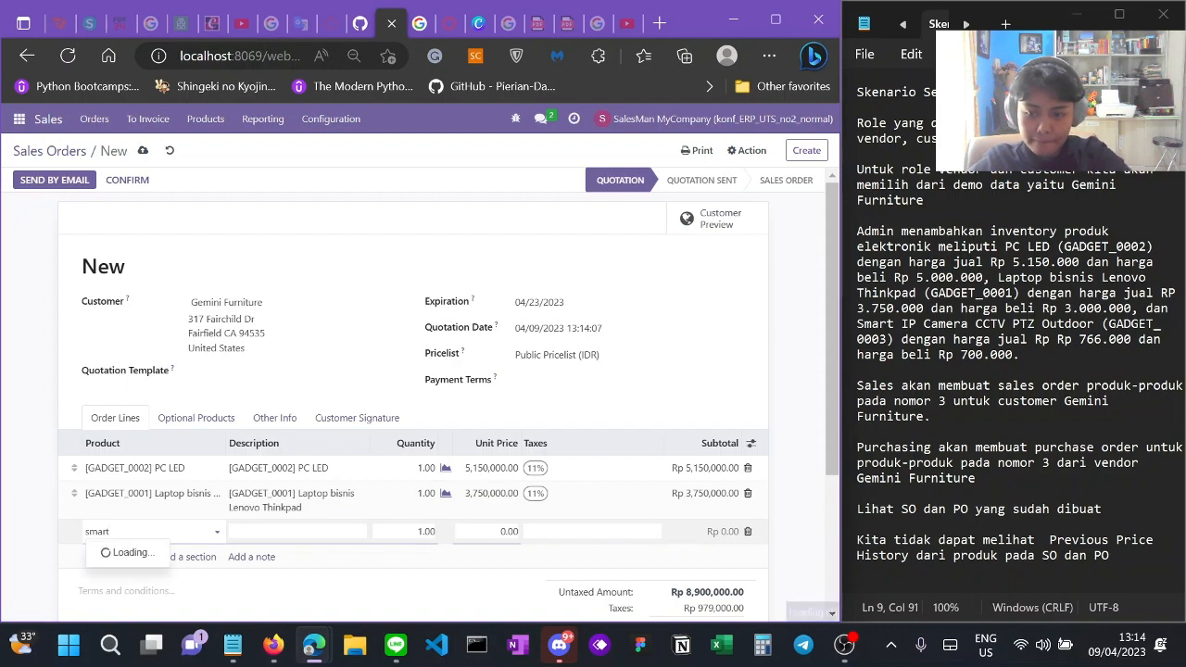
click(142, 559)
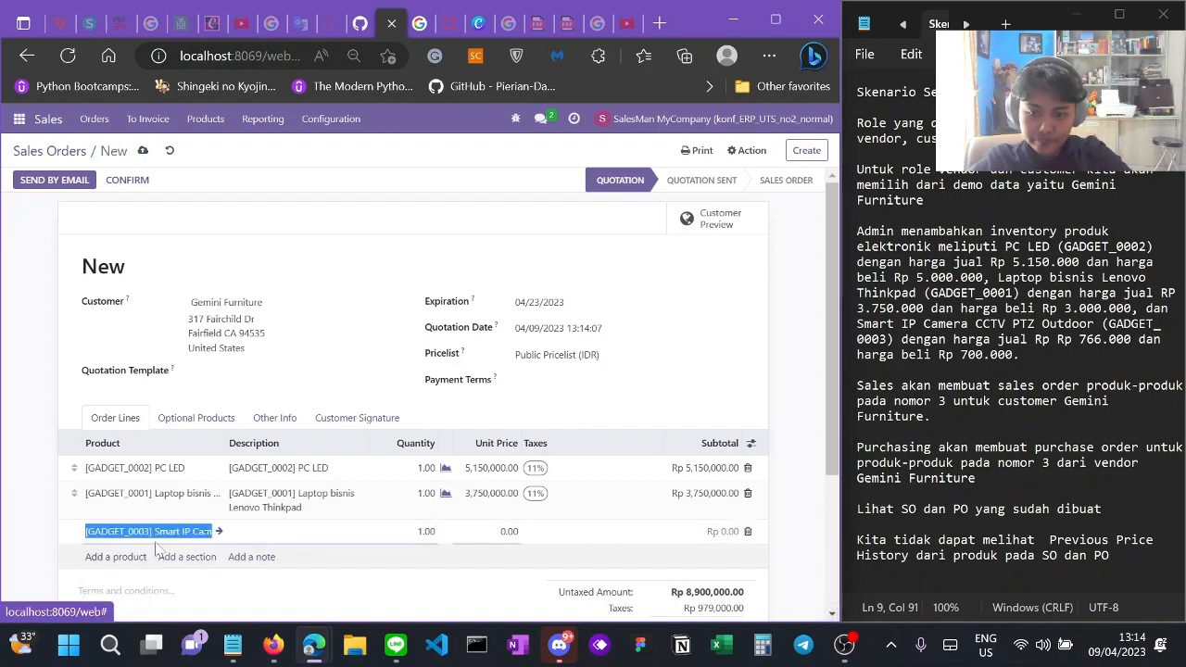
click(651, 419)
scroll(652, 419, down, 3)
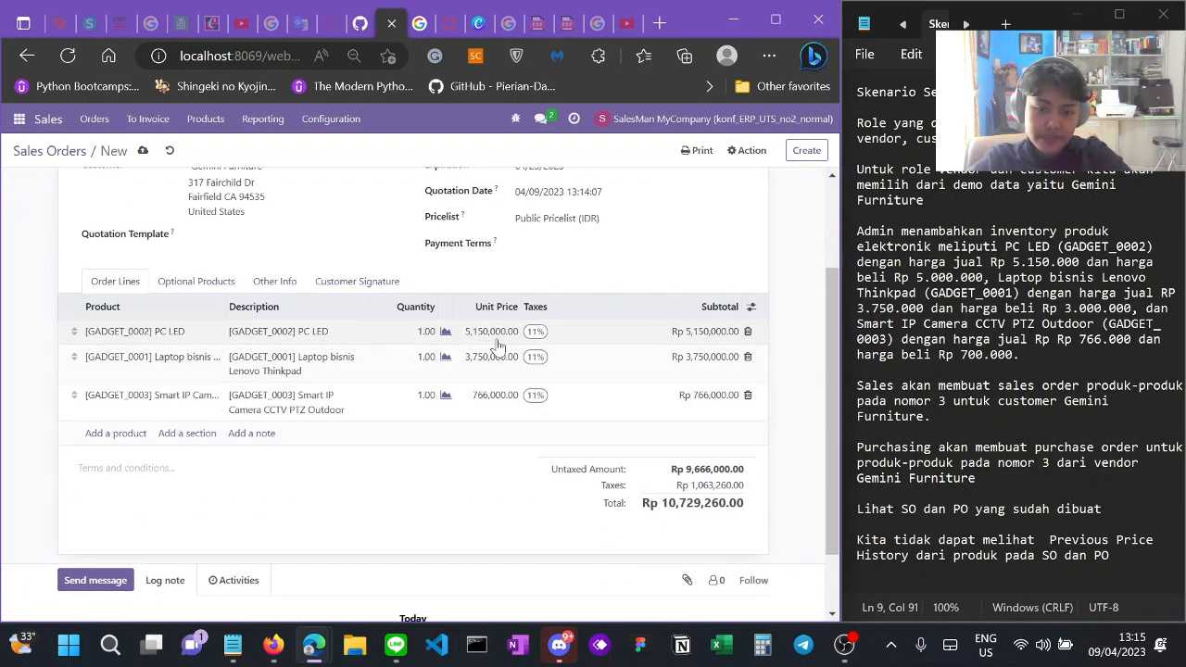
scroll(508, 471, up, 1)
scroll(403, 477, up, 3)
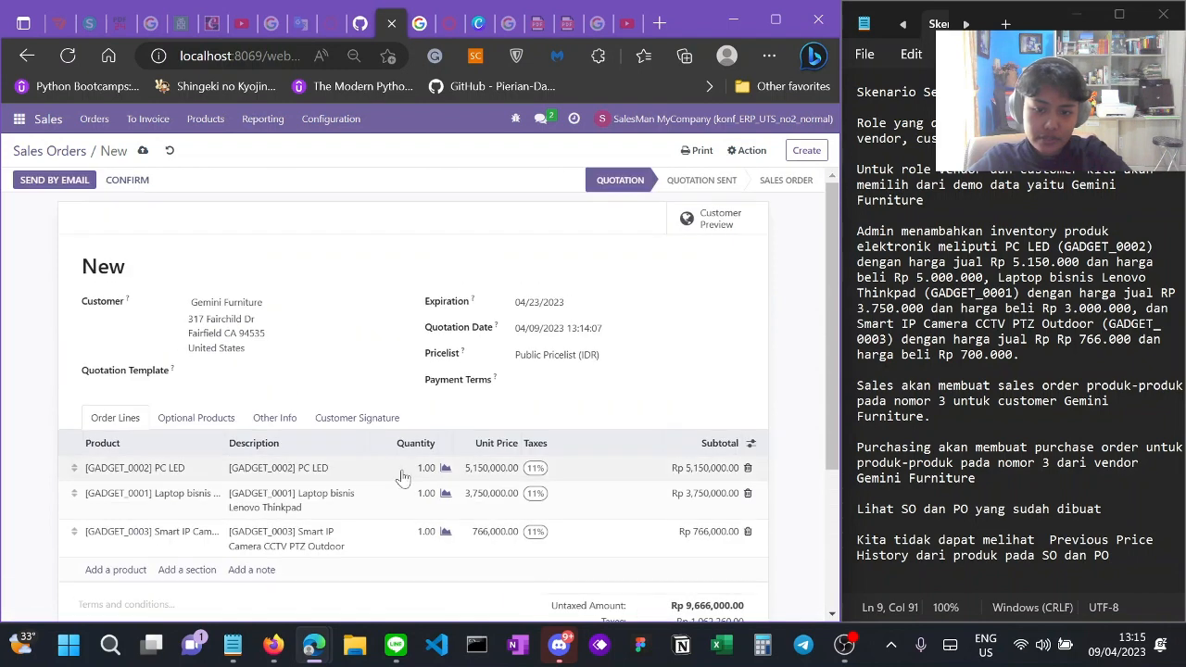
scroll(395, 476, down, 3)
scroll(395, 476, up, 3)
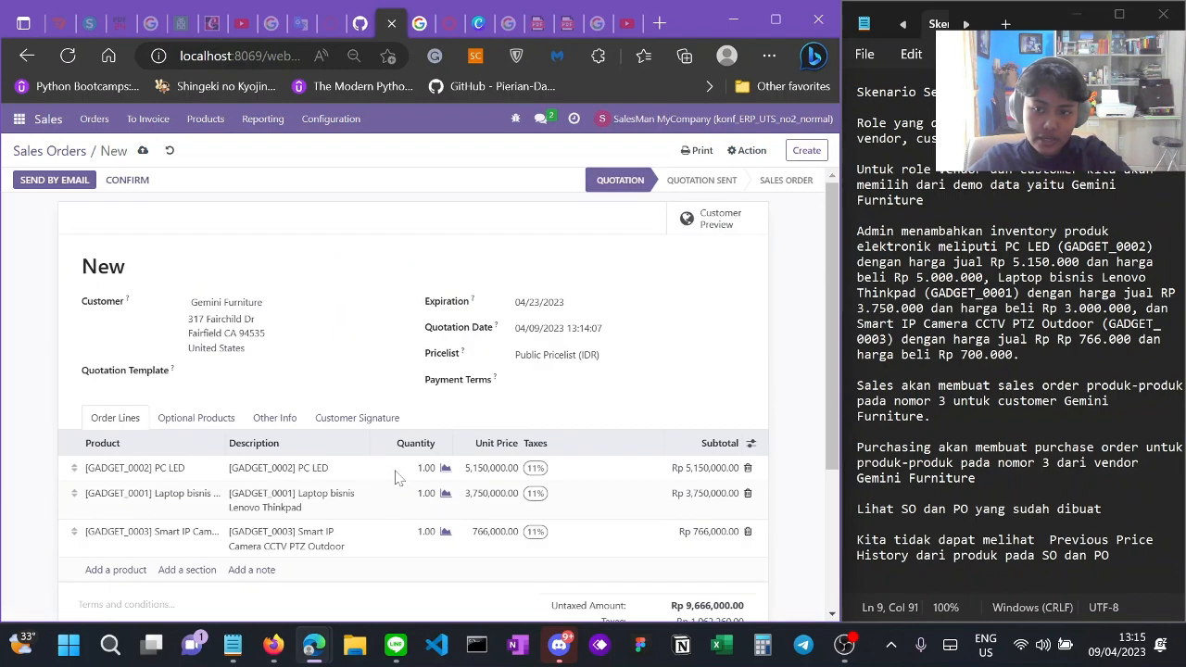
Step: Confirm the quotation as sales order S00025
click(135, 179)
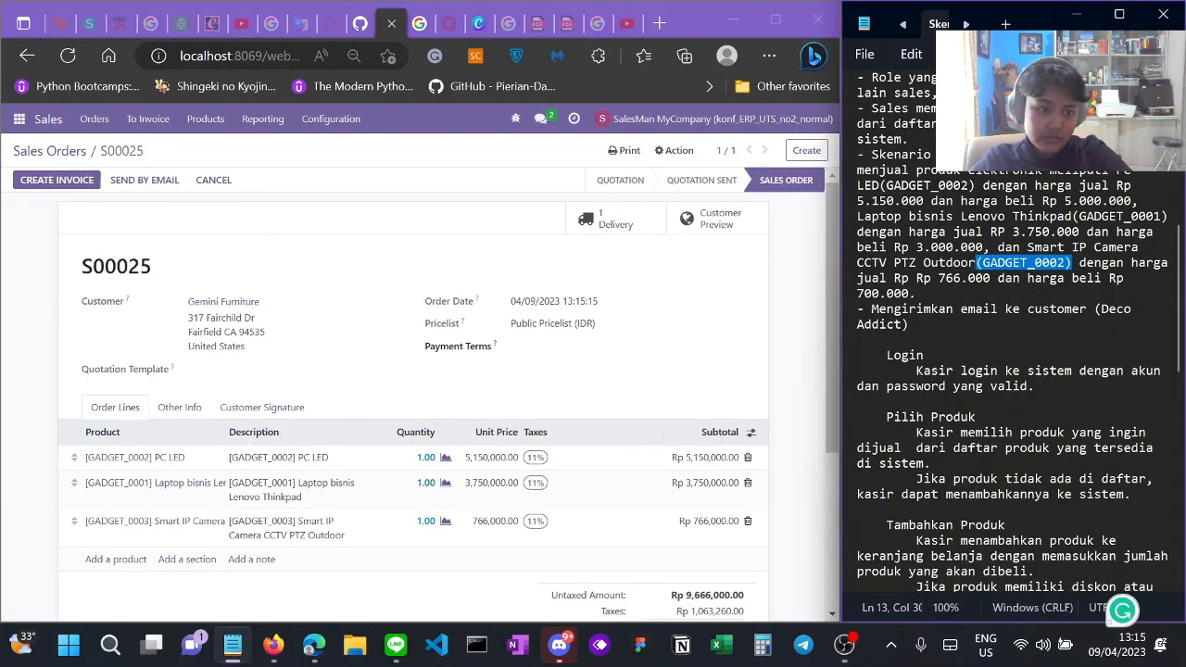
scroll(1012, 370, down, 1)
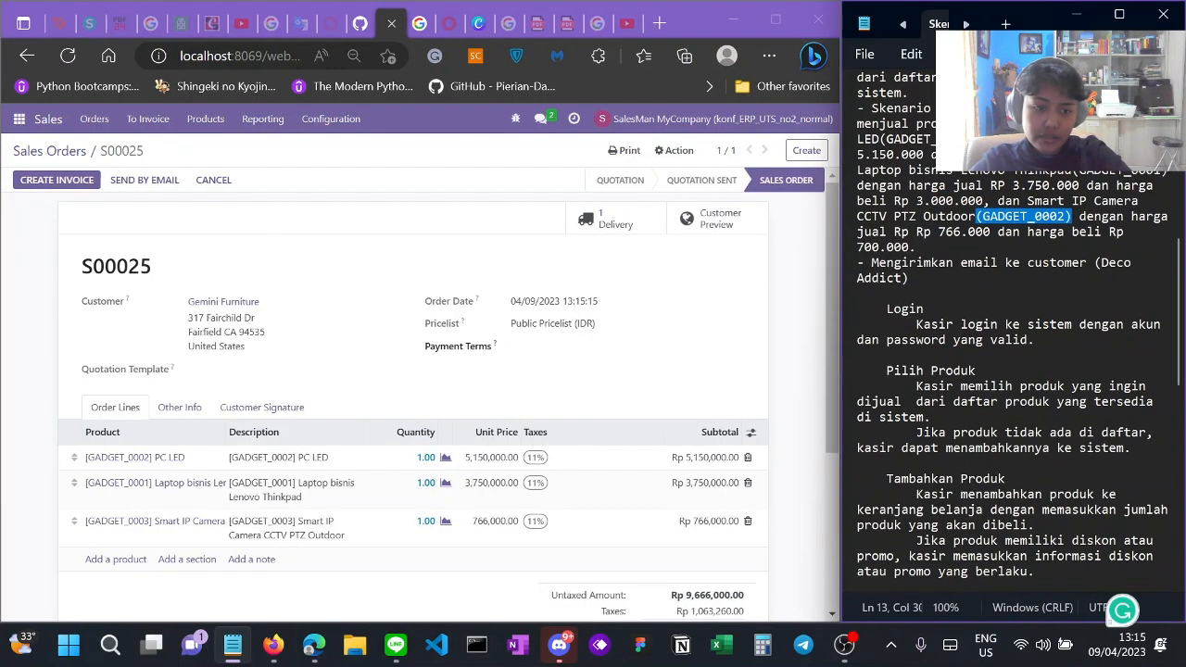
scroll(1015, 370, up, 3)
scroll(1015, 371, down, 3)
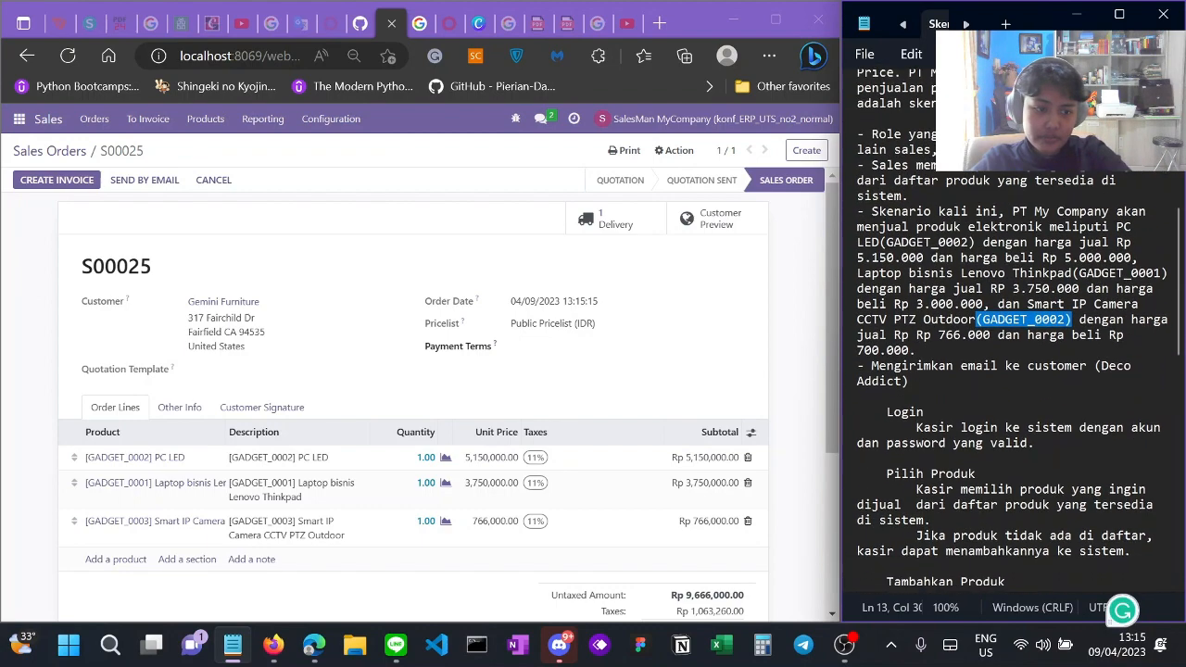
Step: Switch the notes to the tab with the numbered scenario steps
click(904, 24)
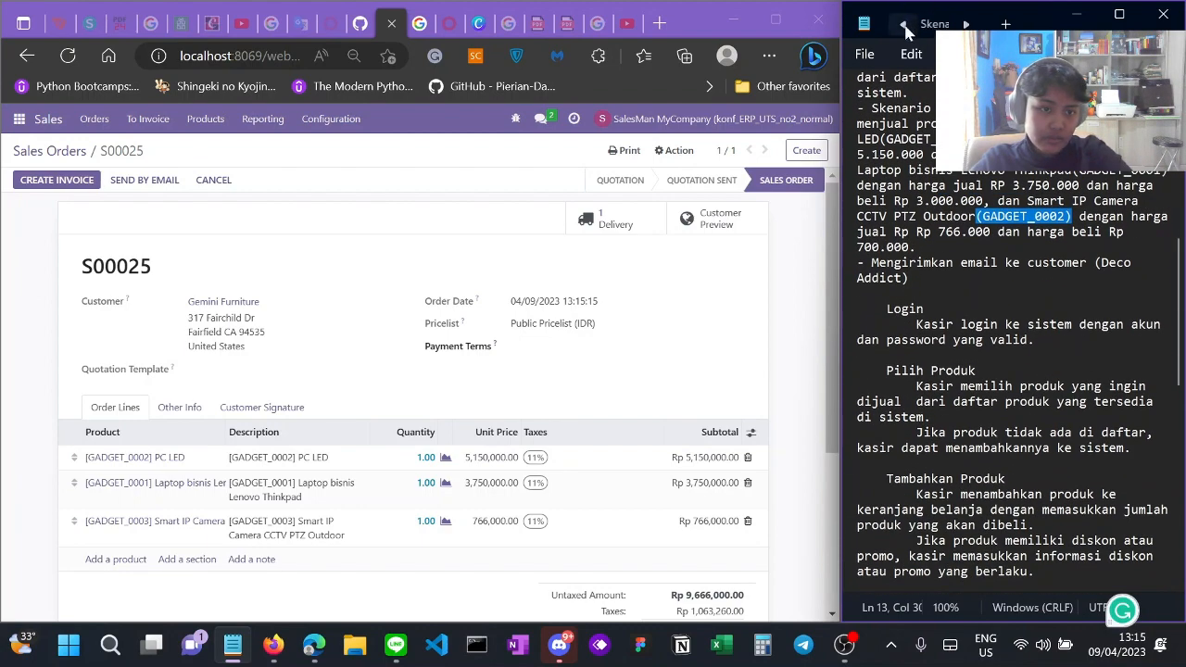
click(936, 23)
scroll(1015, 338, down, 1)
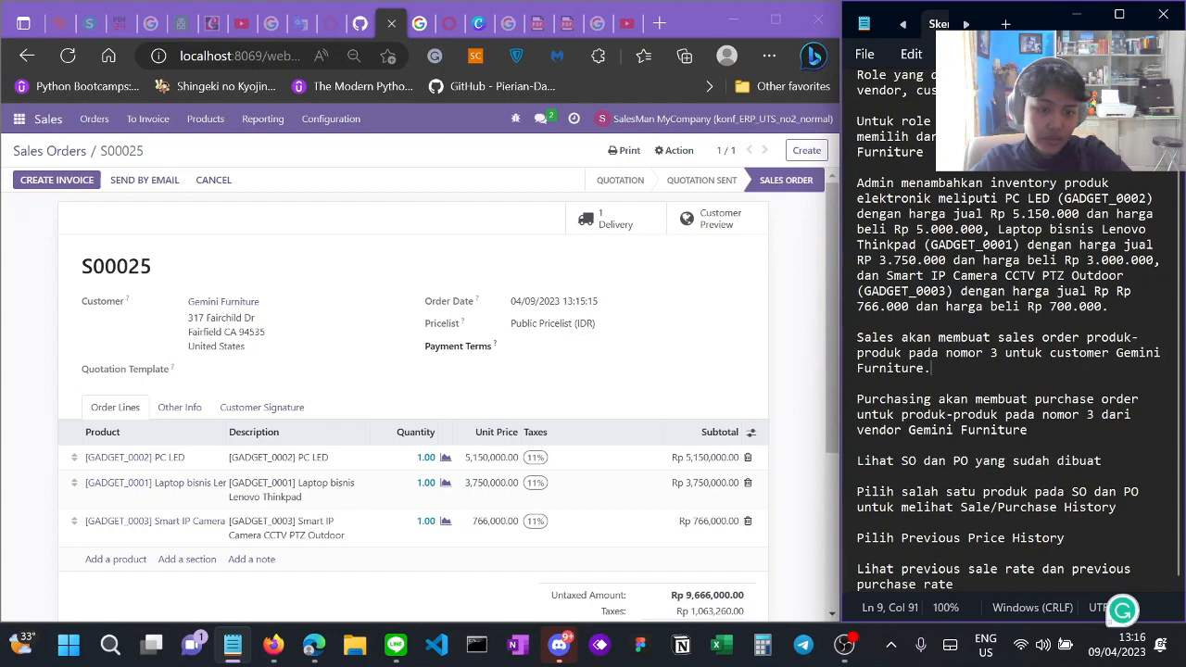
Step: Return to Sales Orders, log out, and sign in with the saved purchasing credentials
click(75, 156)
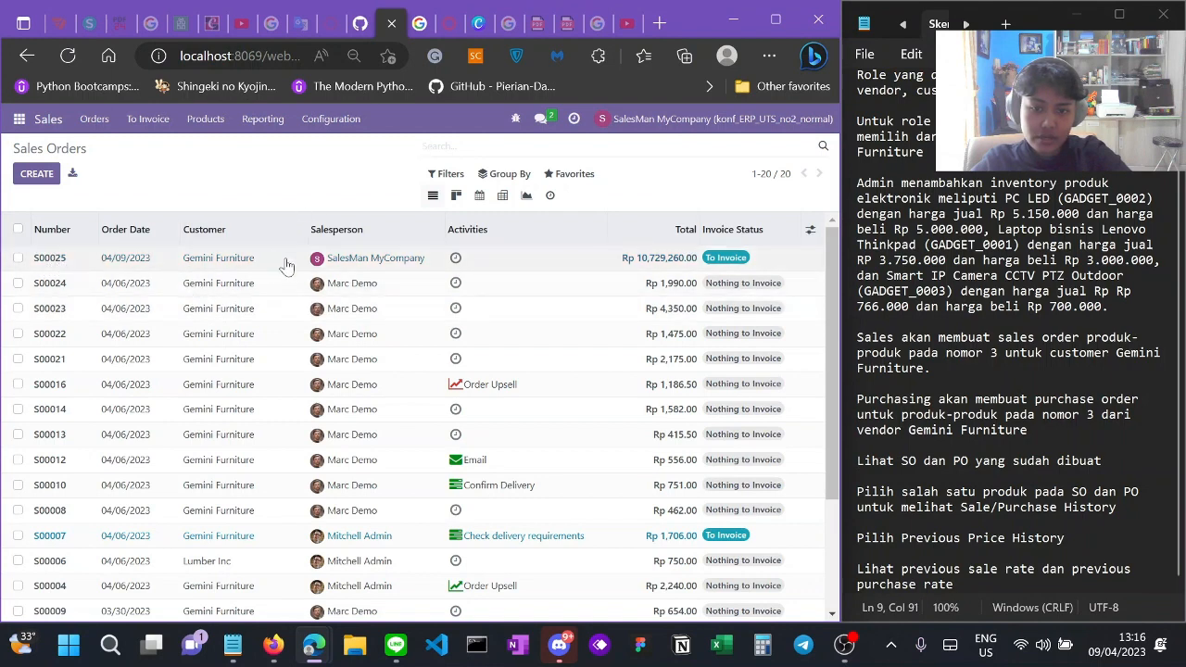
click(662, 121)
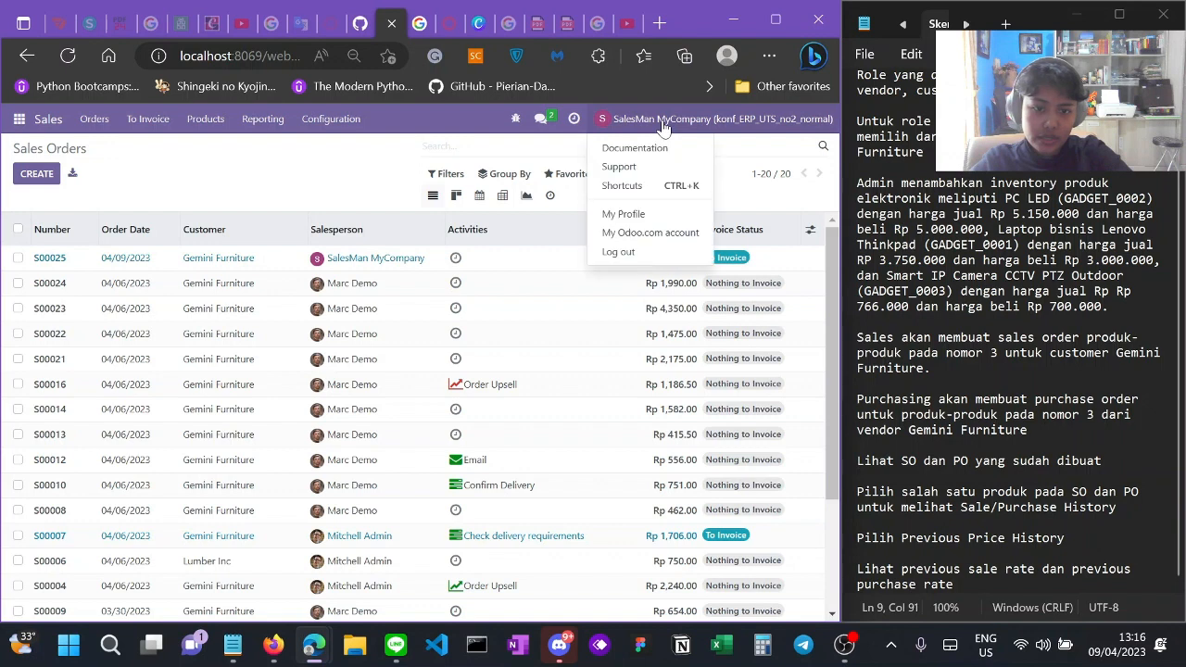
click(638, 252)
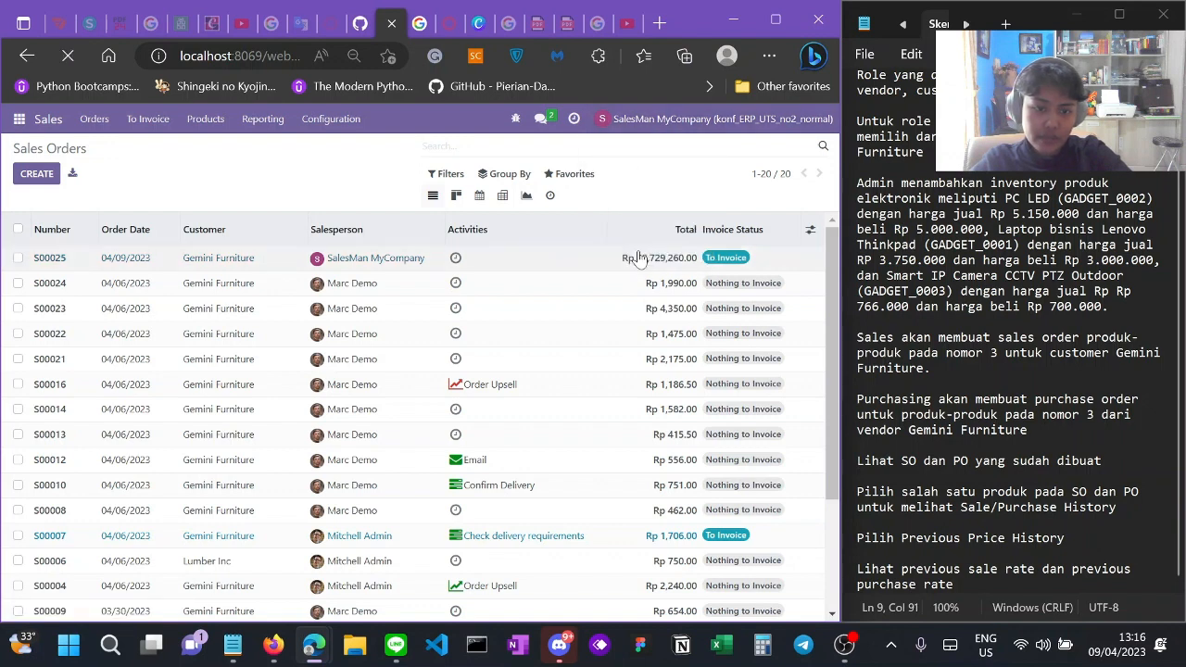
drag(428, 316, 286, 313)
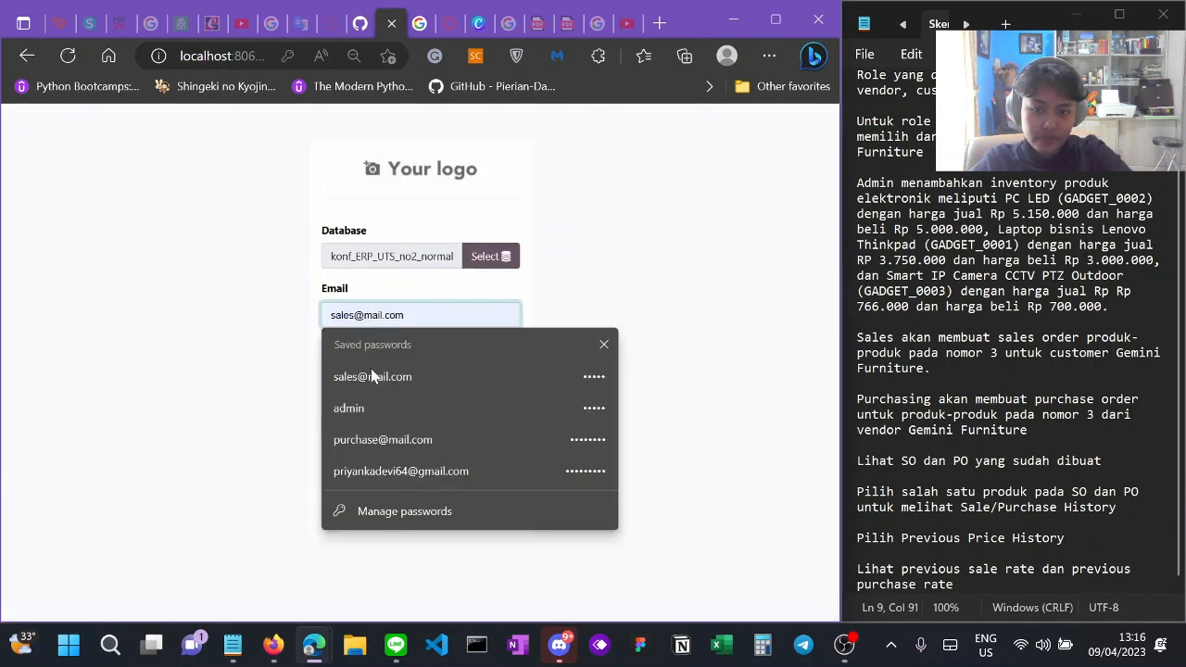
click(396, 441)
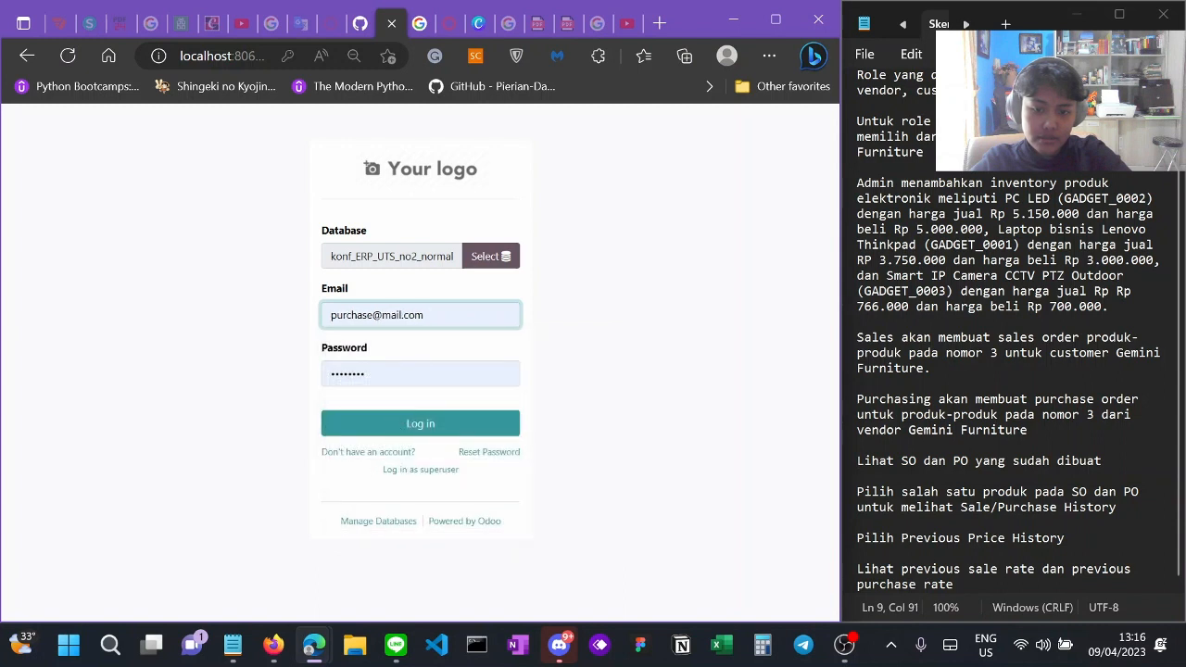
drag(372, 375, 291, 379)
click(400, 503)
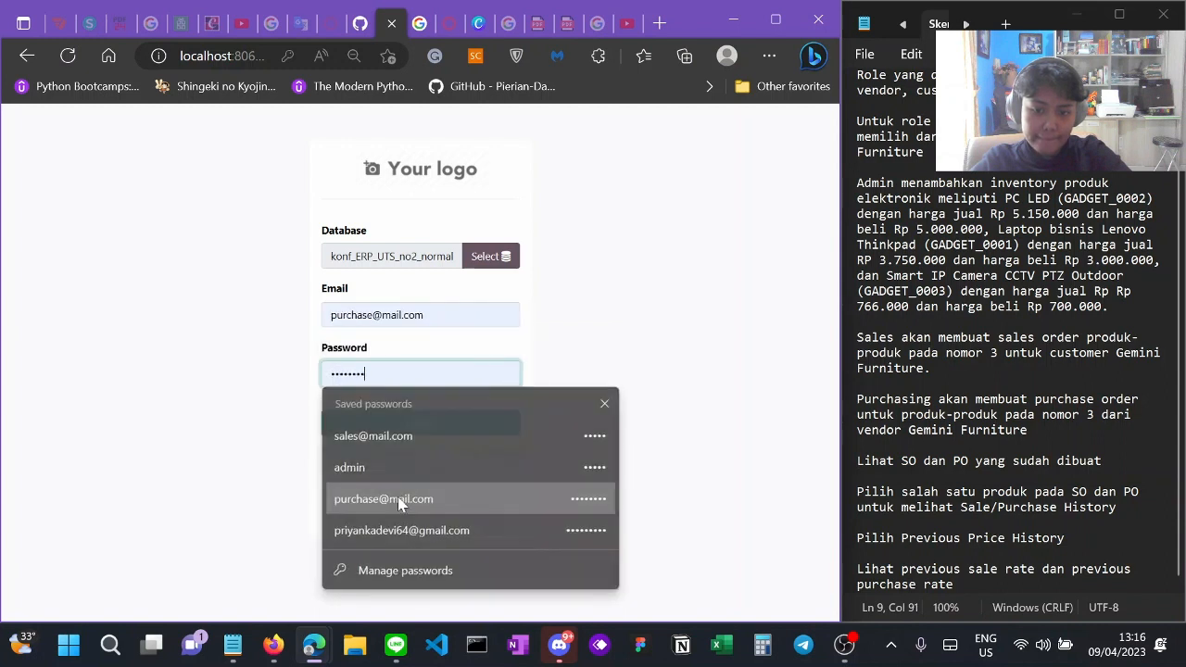
click(398, 431)
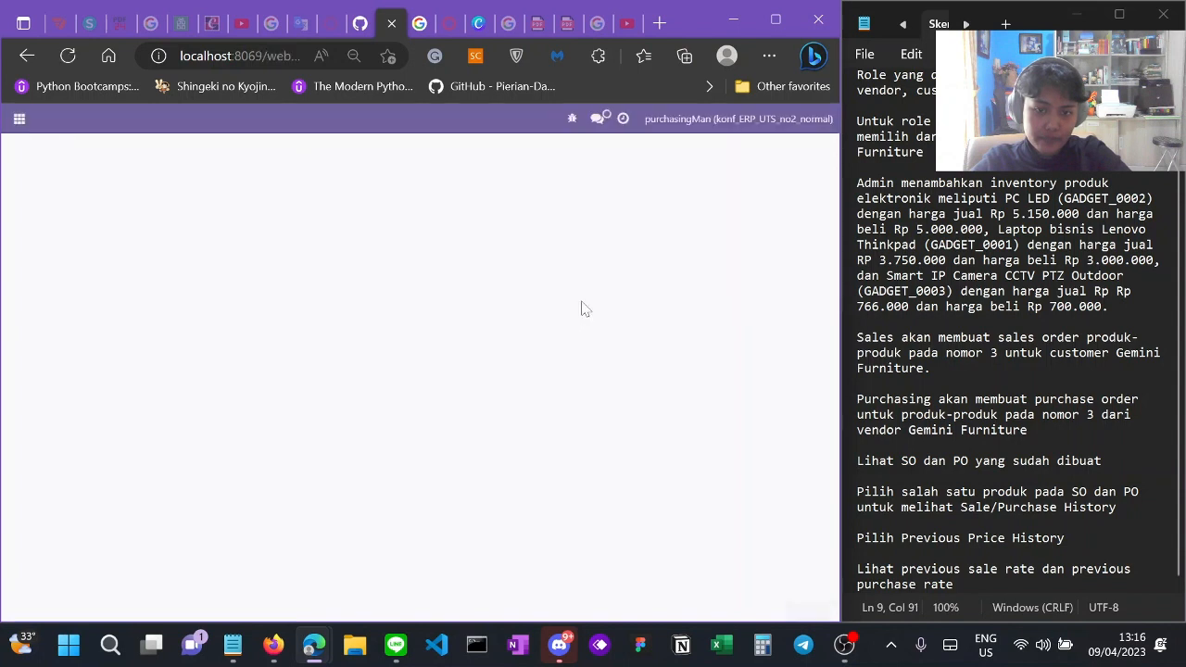
Step: Create a new order from the Purchase > Orders > Purchase Orders list of two confirmed orders
click(18, 119)
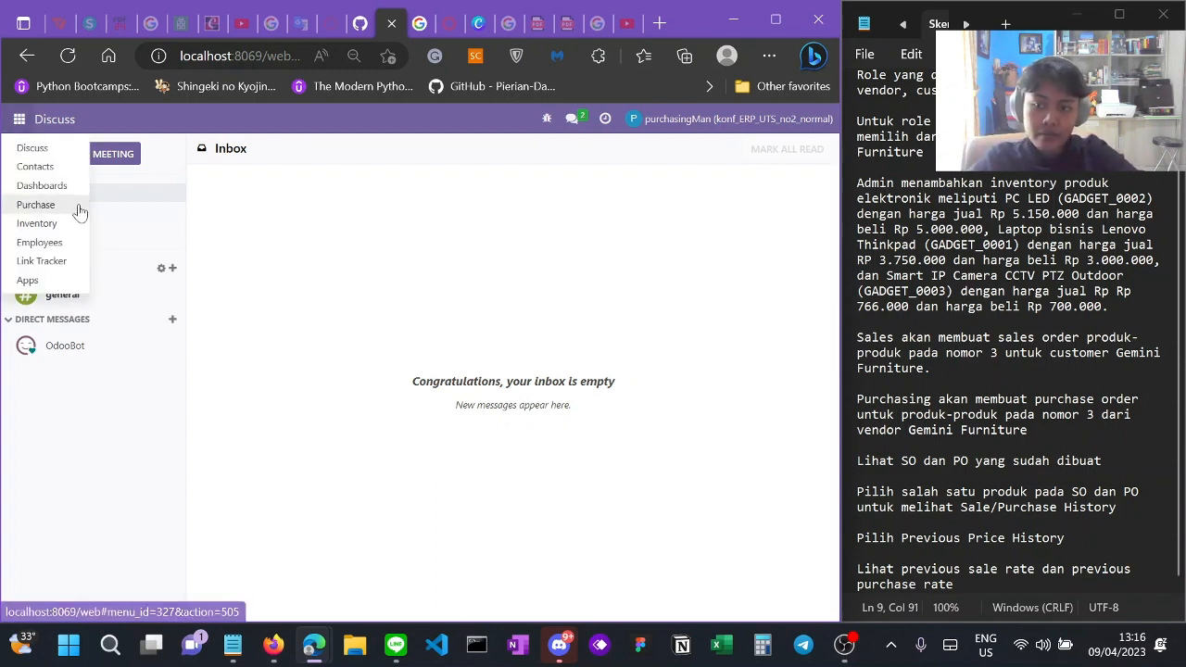
click(36, 204)
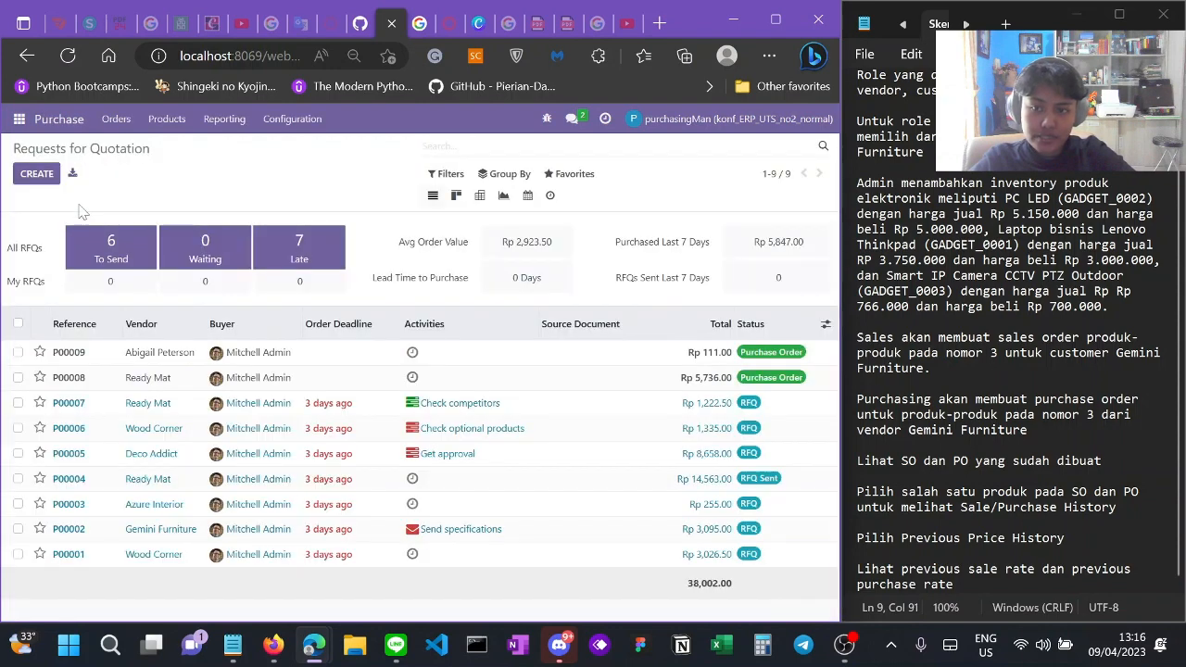
click(119, 121)
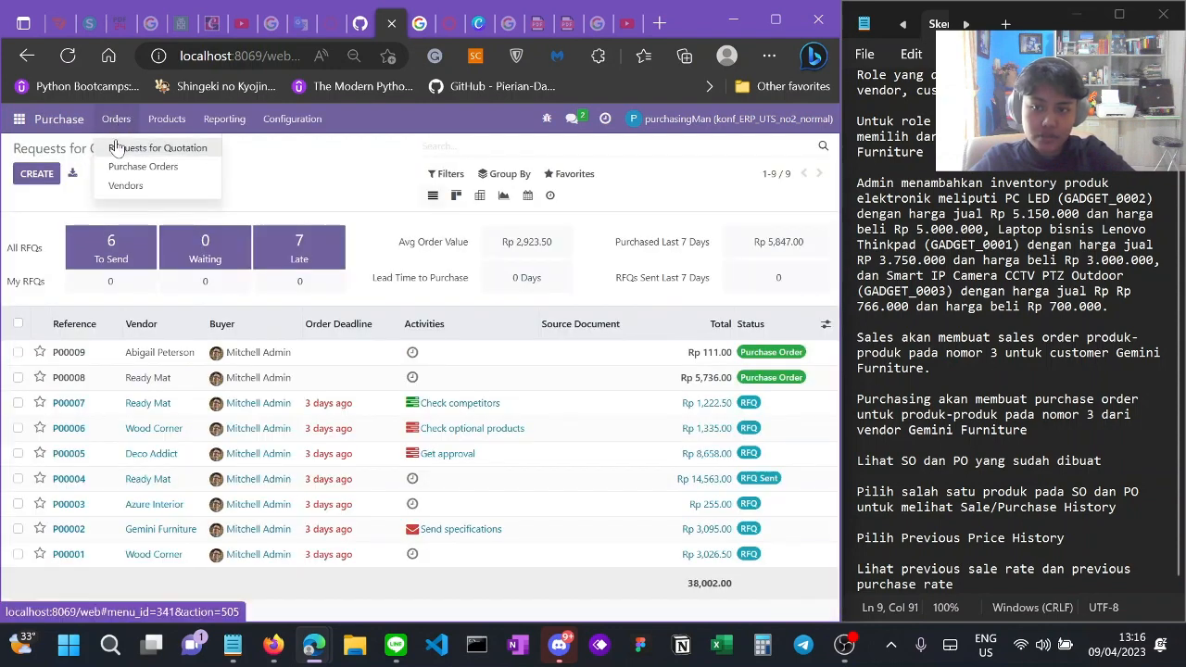
click(118, 123)
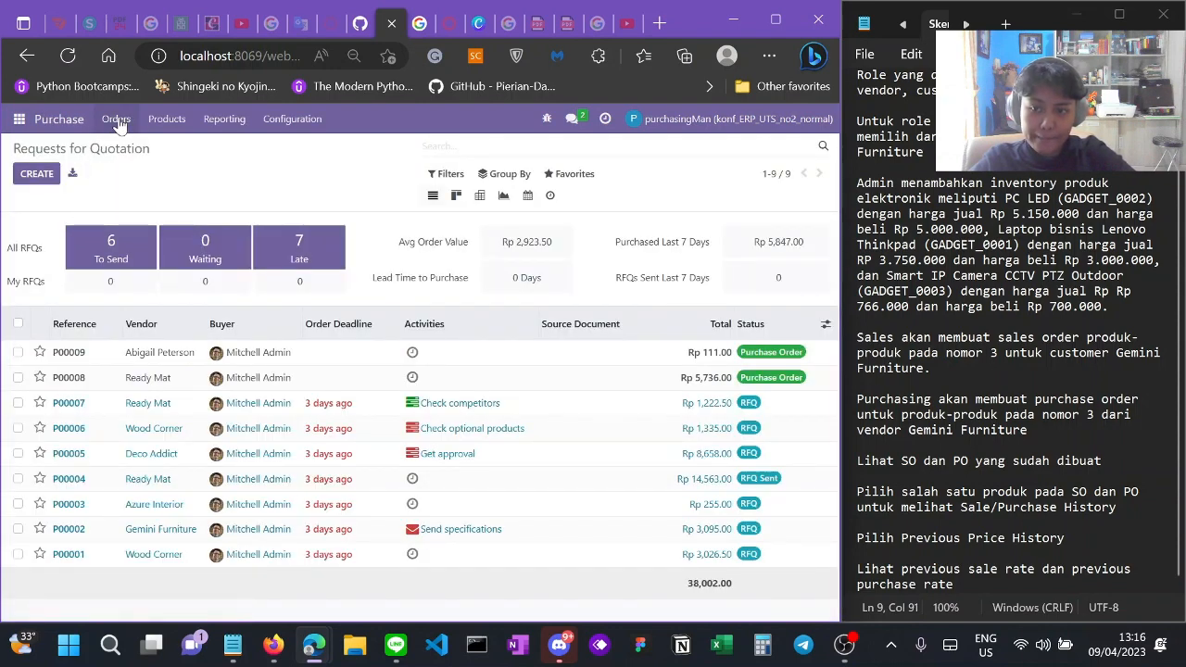
click(37, 174)
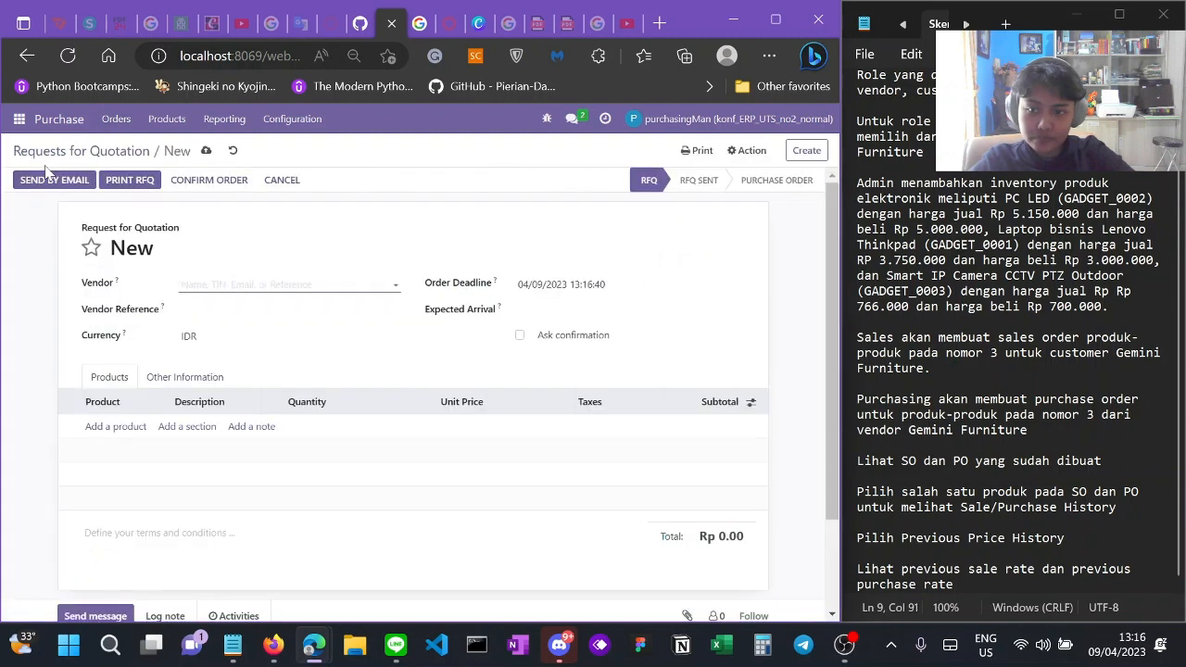
click(26, 59)
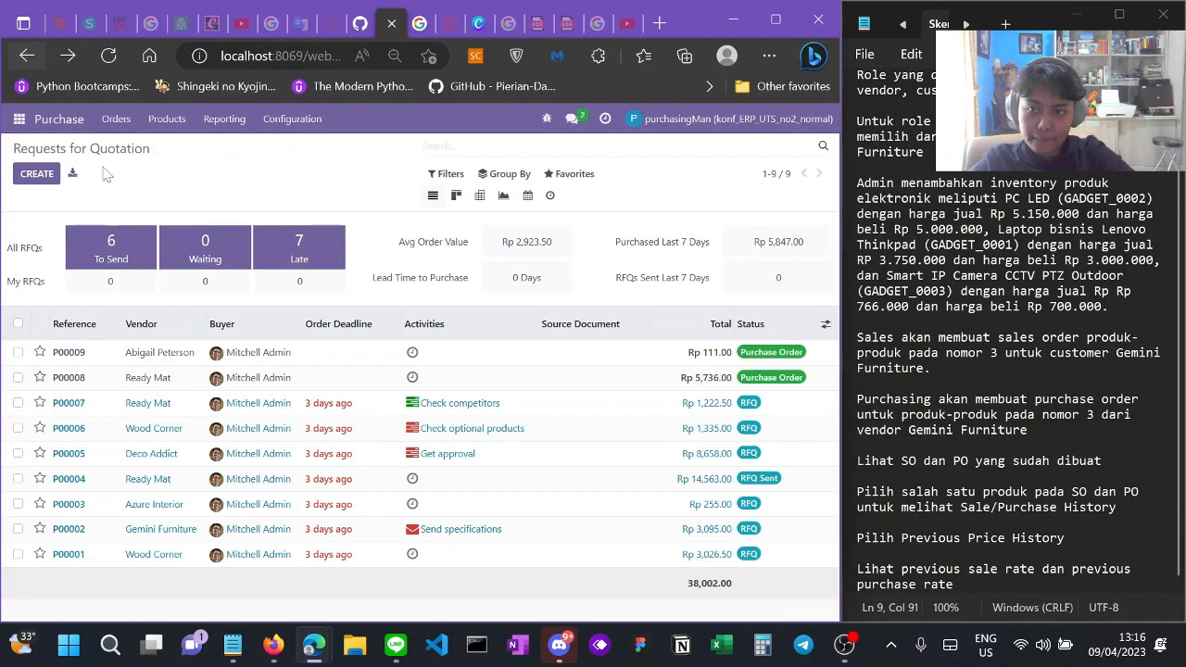
click(128, 120)
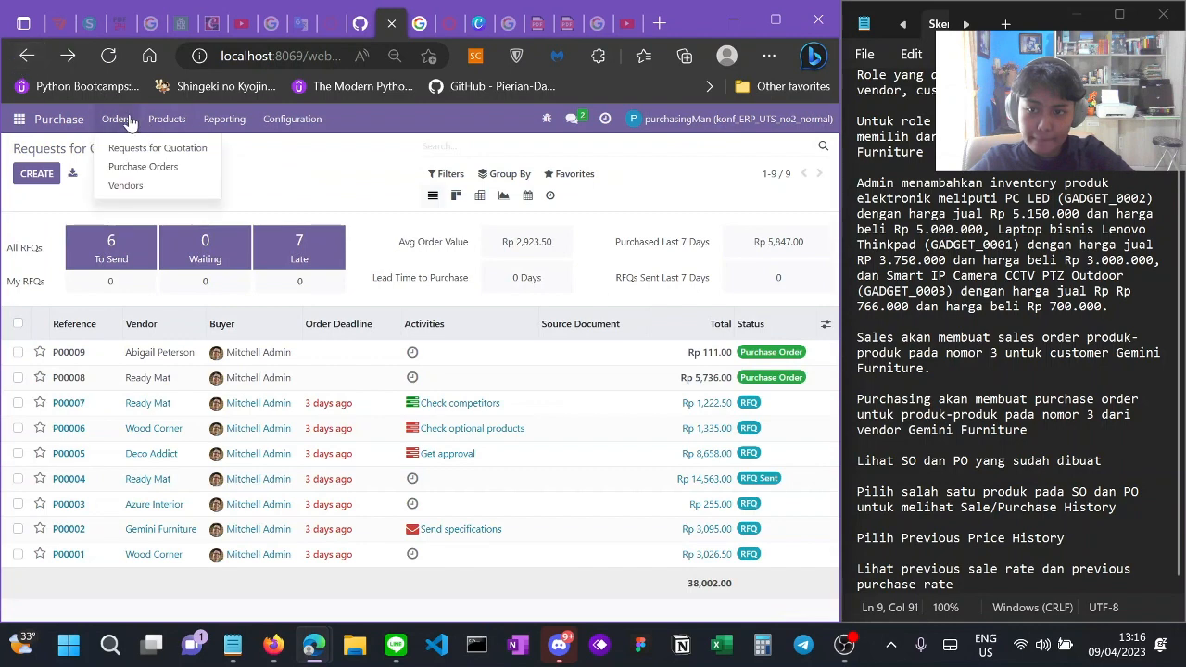
click(137, 169)
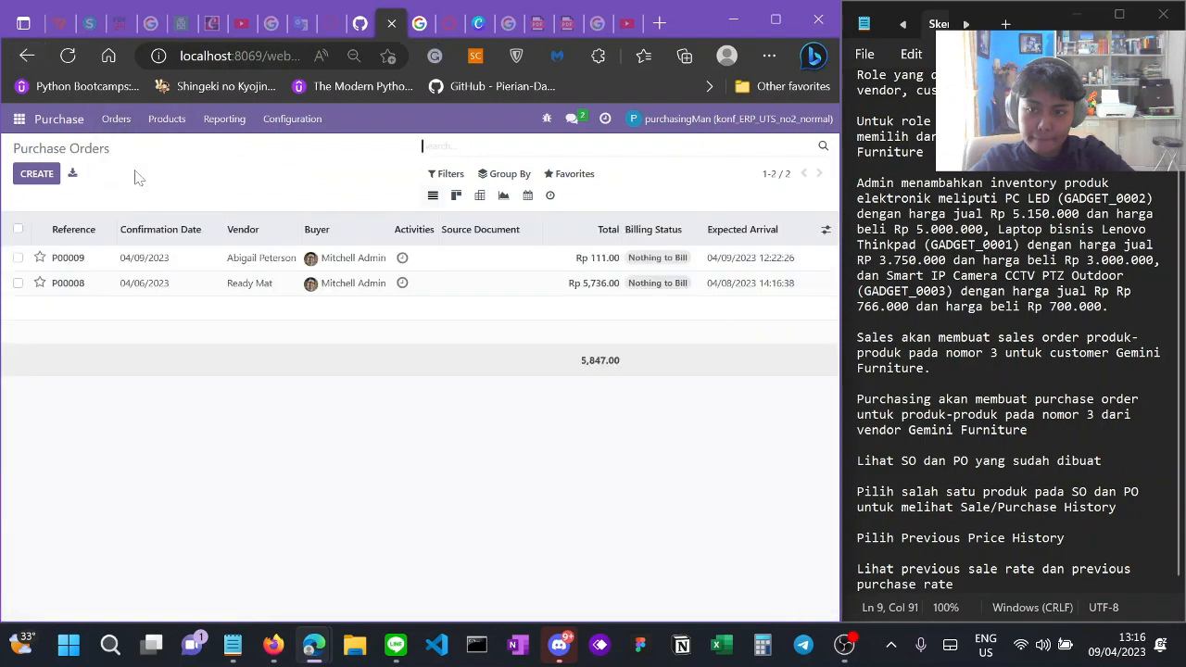
click(34, 178)
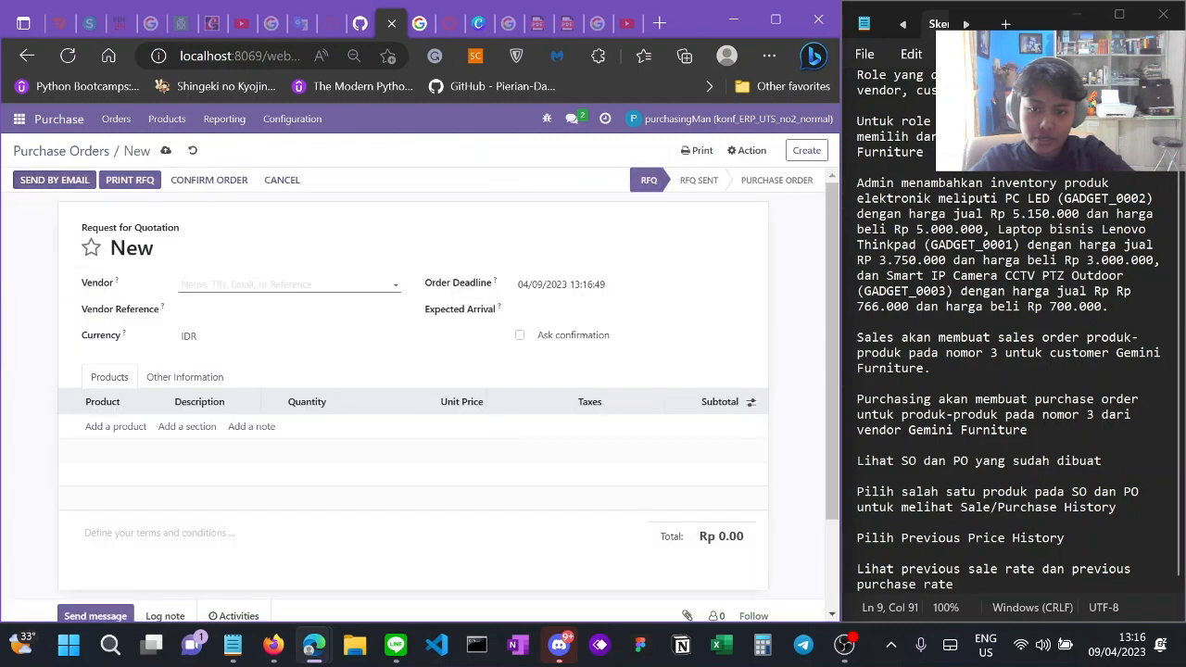
Step: Set Gemini Furniture as the RFQ's vendor
click(249, 286)
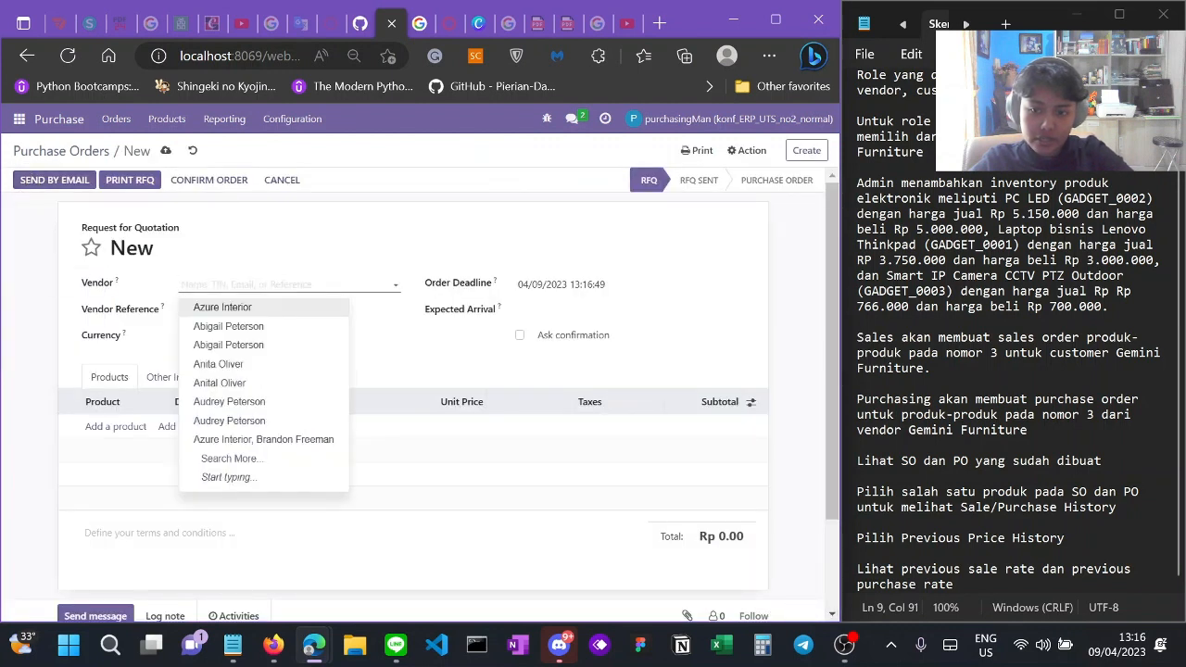
text(gemini)
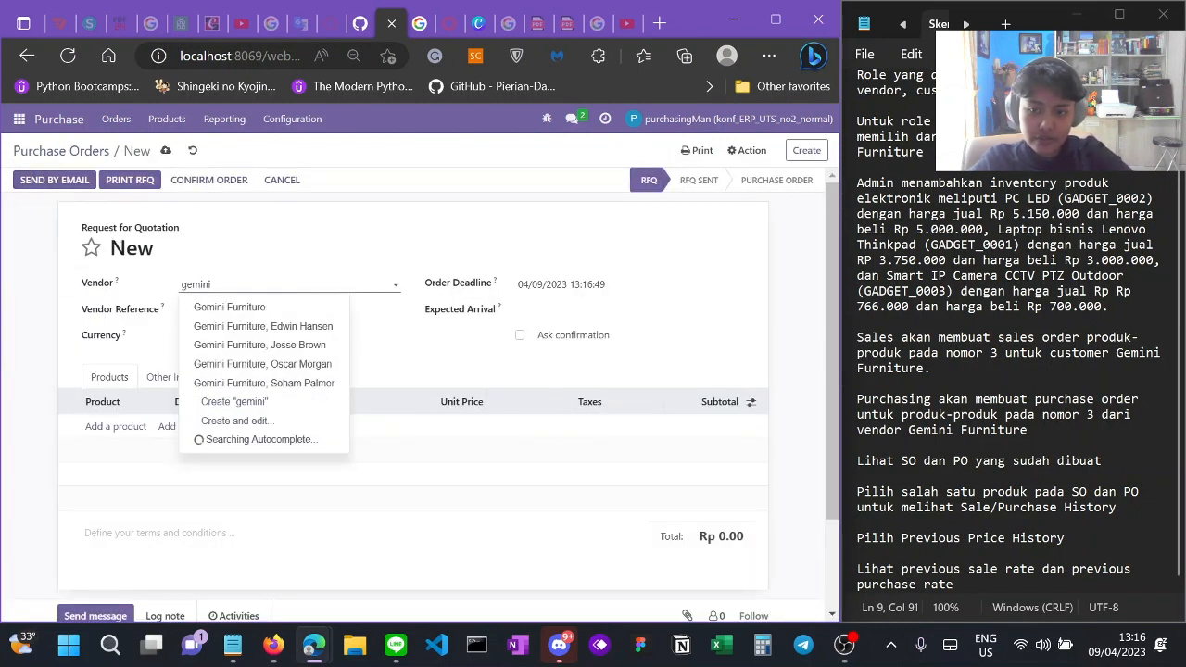
click(252, 307)
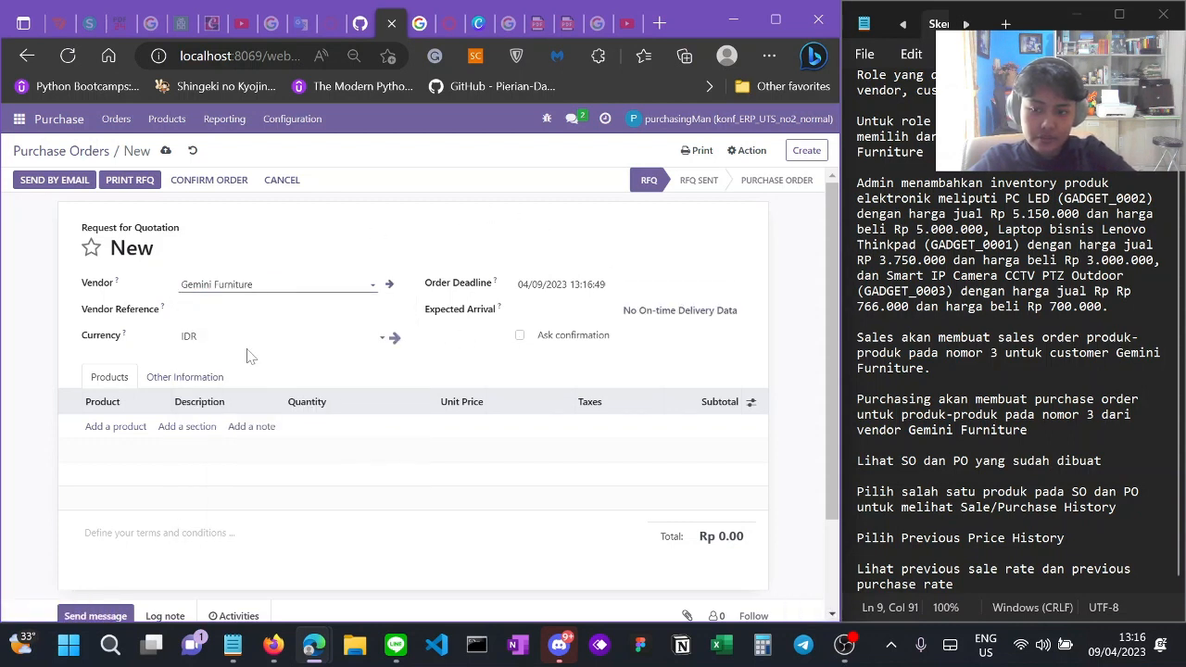
click(373, 357)
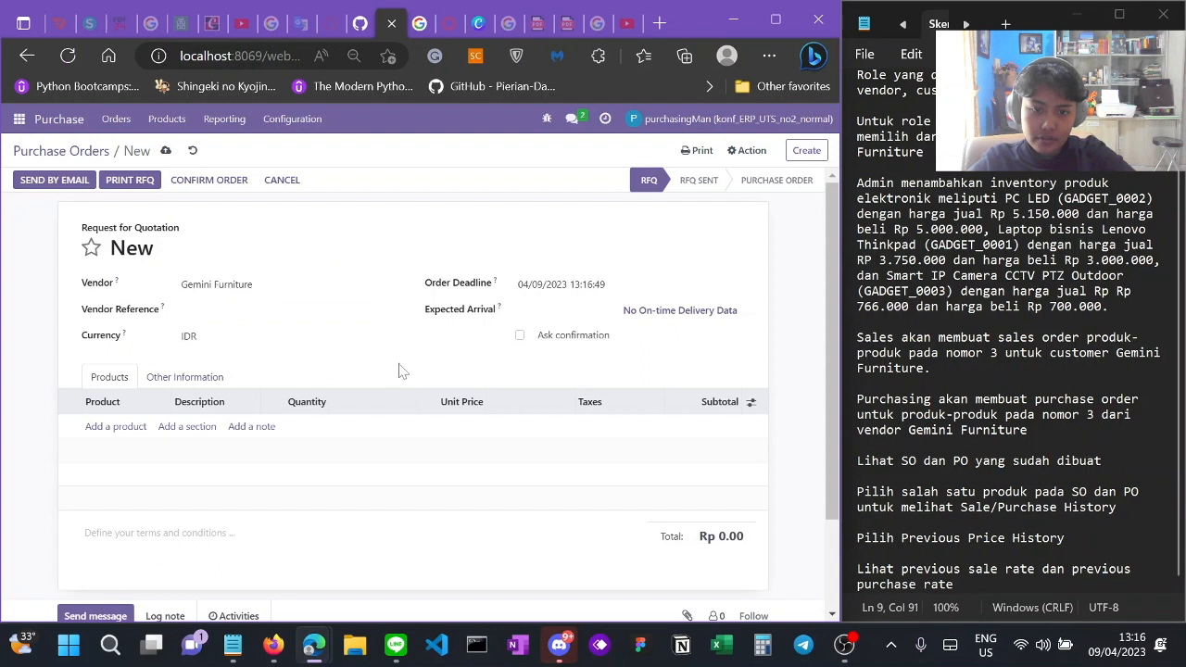
scroll(401, 370, down, 1)
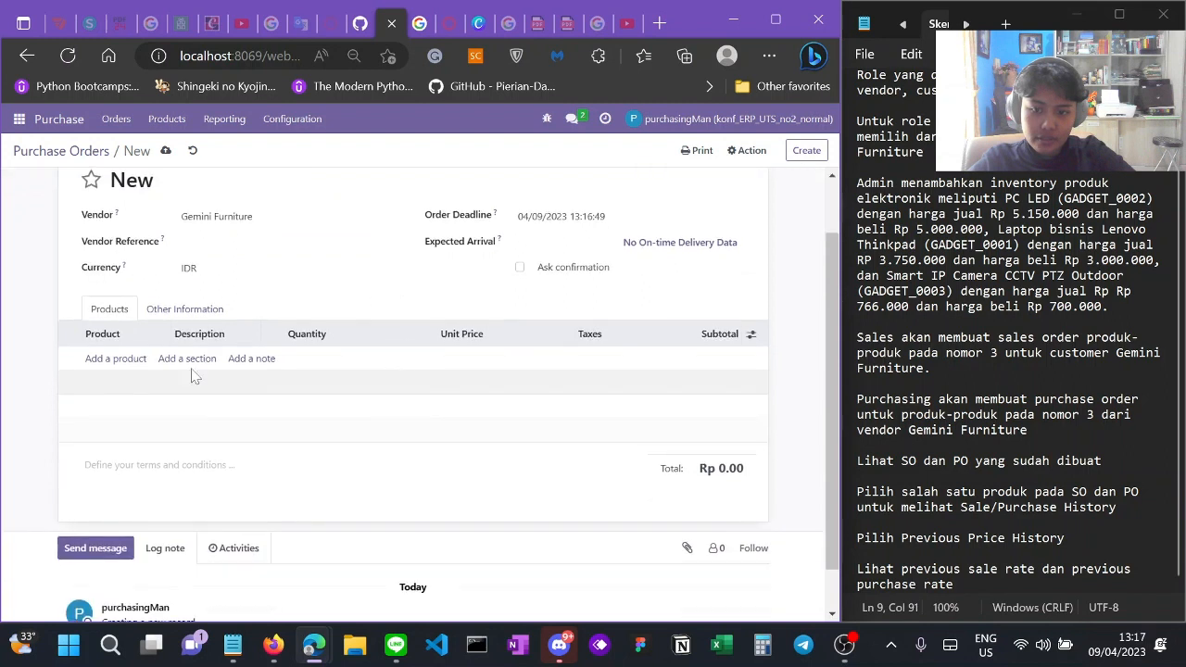
Step: Add PC LED, Lenovo Thinkpad laptop and Smart IP Camera lines, untaxed Rp 8,700,000.00
click(118, 361)
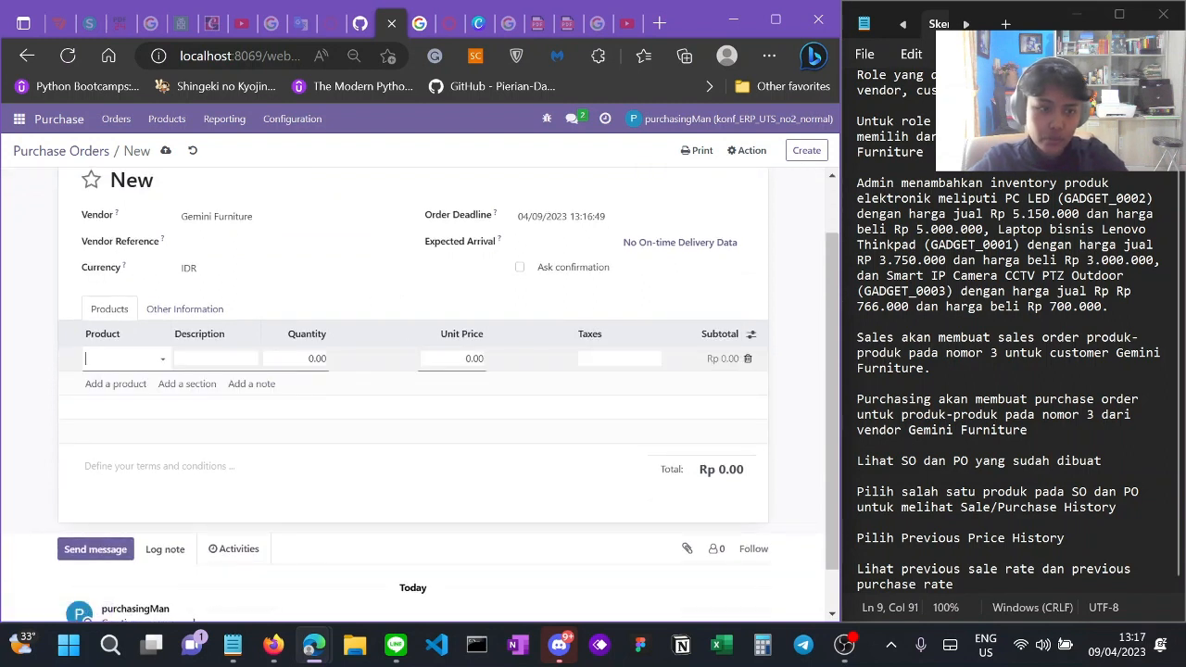
text(pc le)
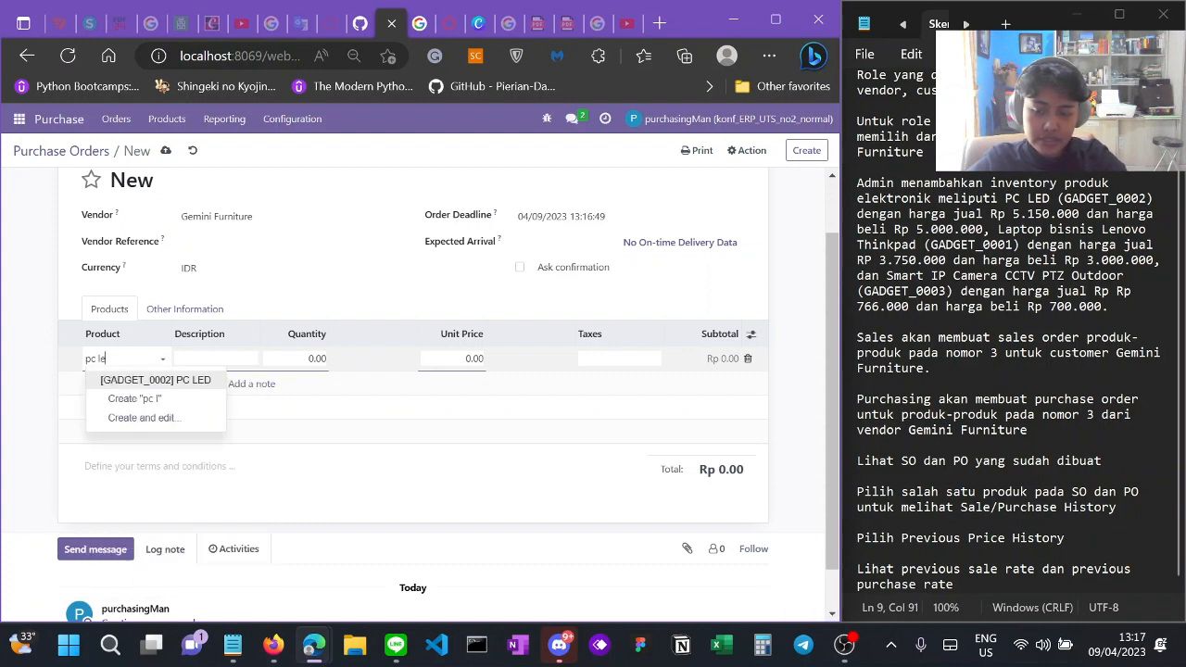
click(158, 381)
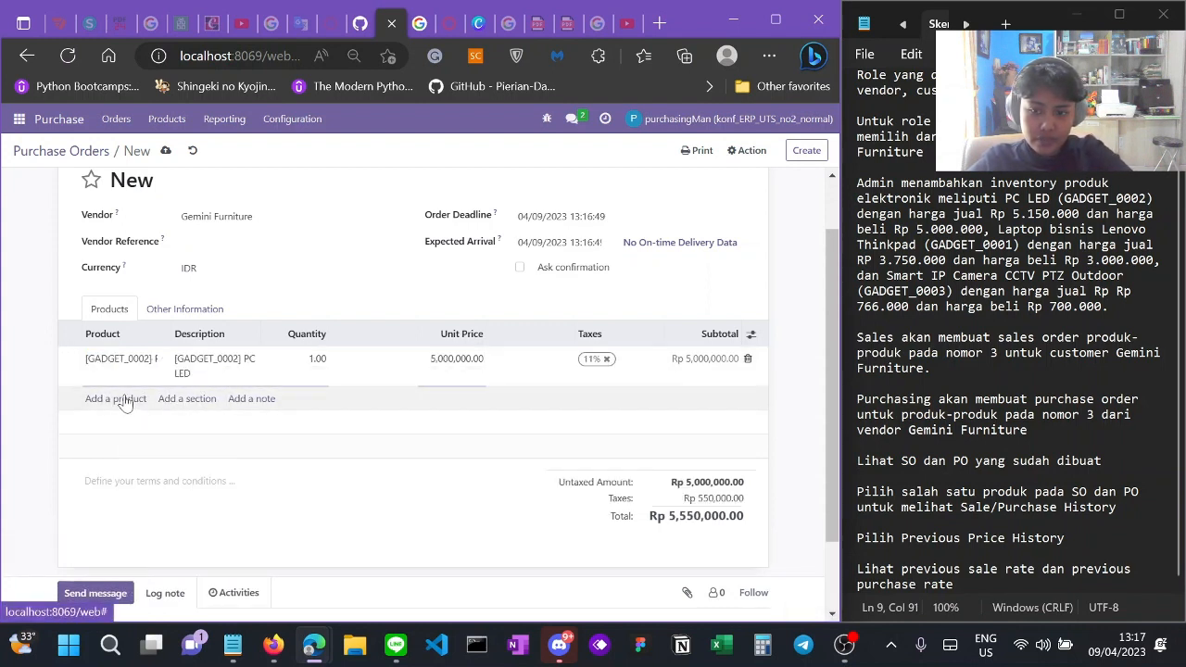
click(124, 401)
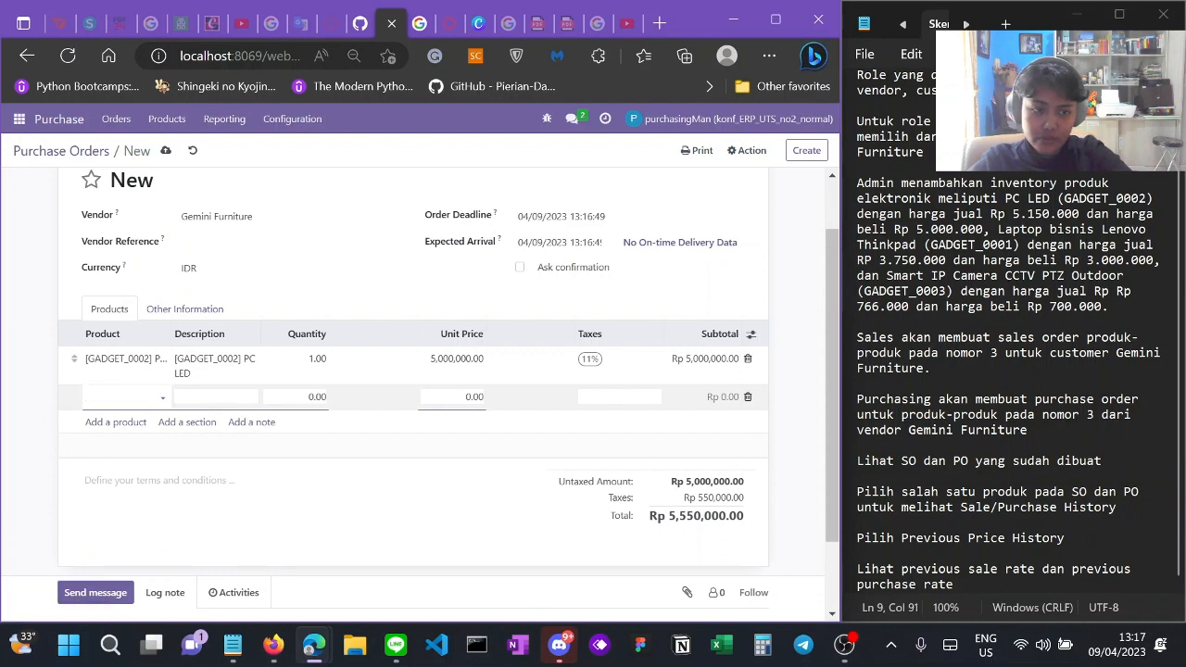
text(lapt)
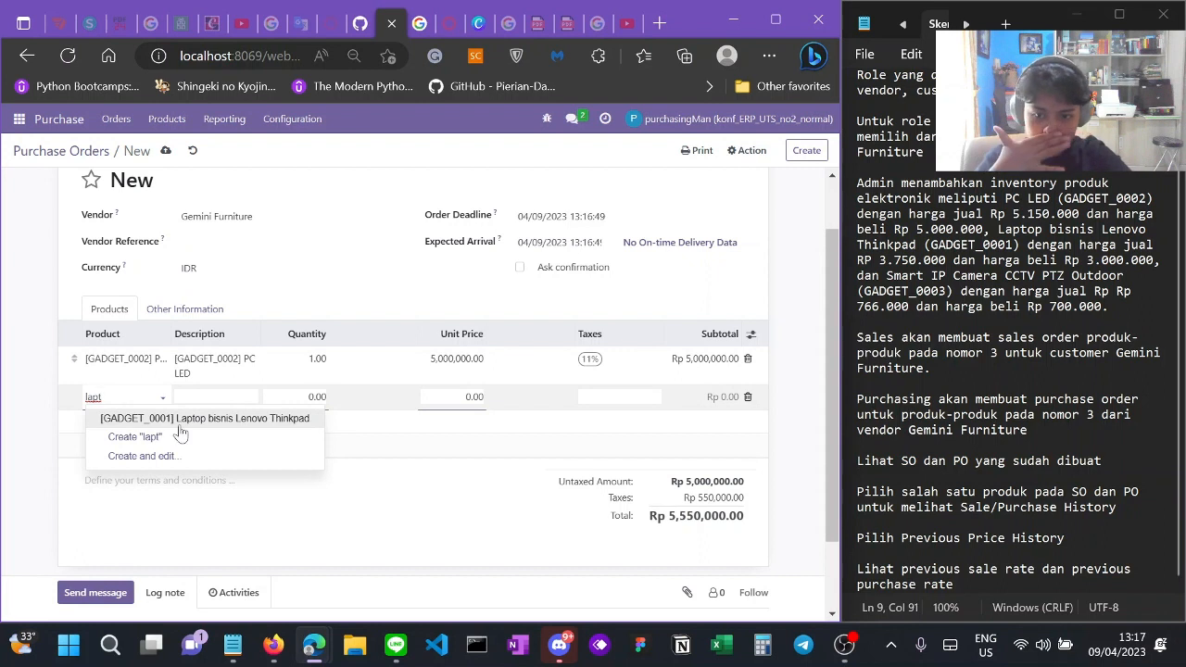
click(178, 419)
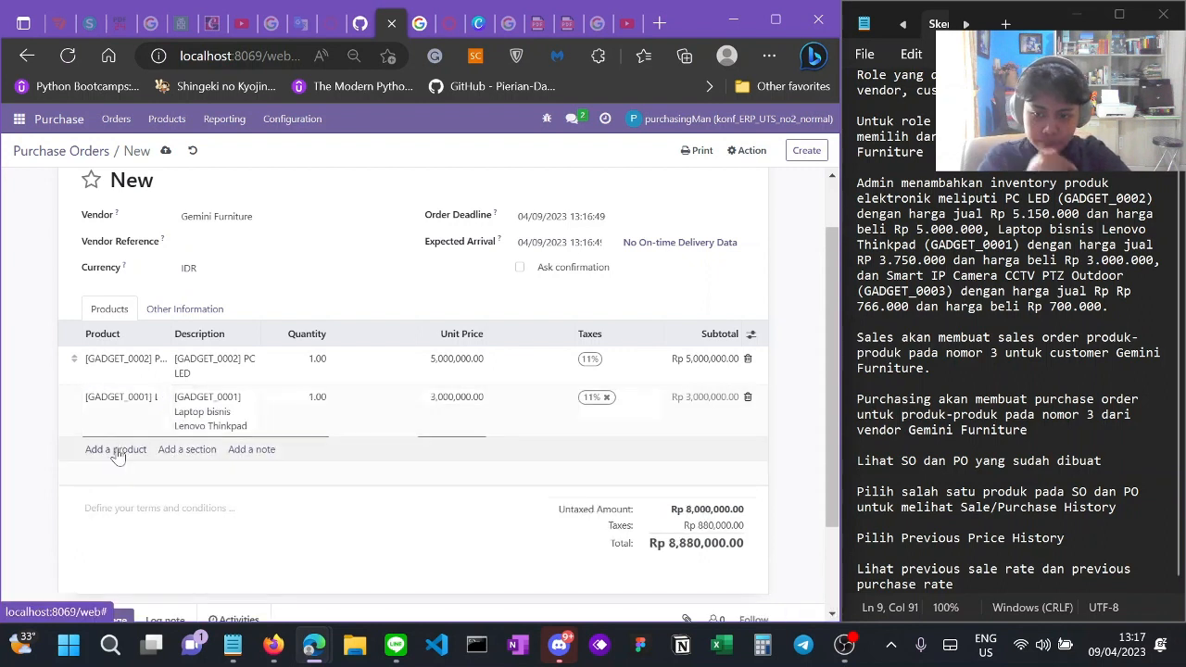
click(116, 451)
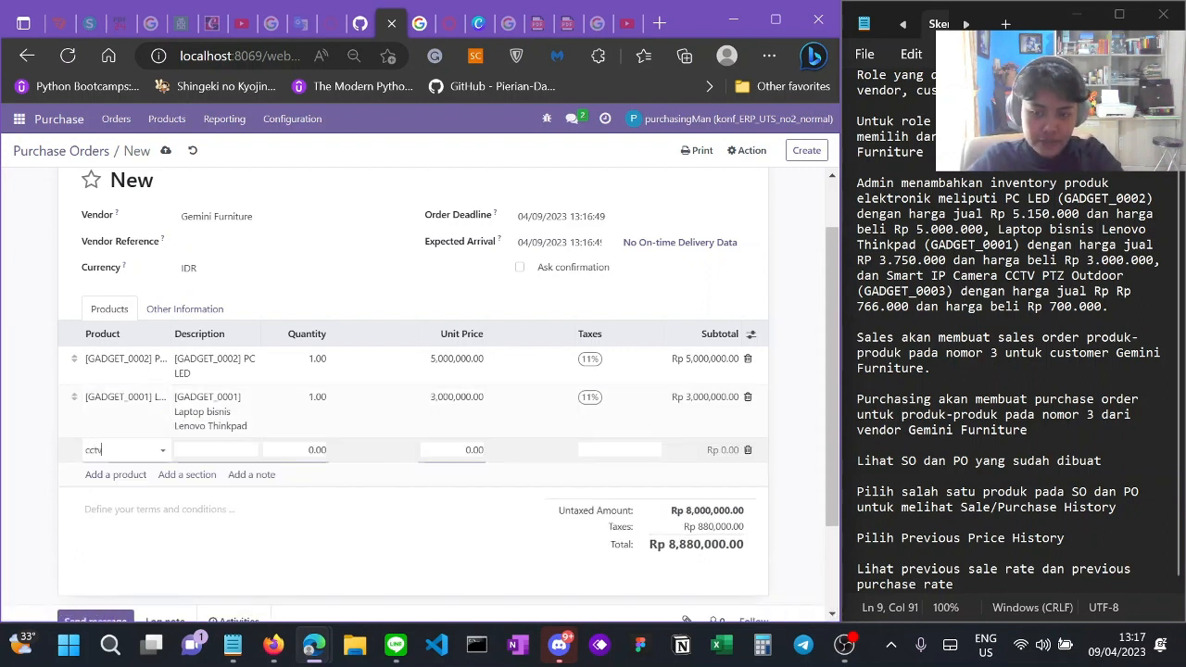
click(153, 473)
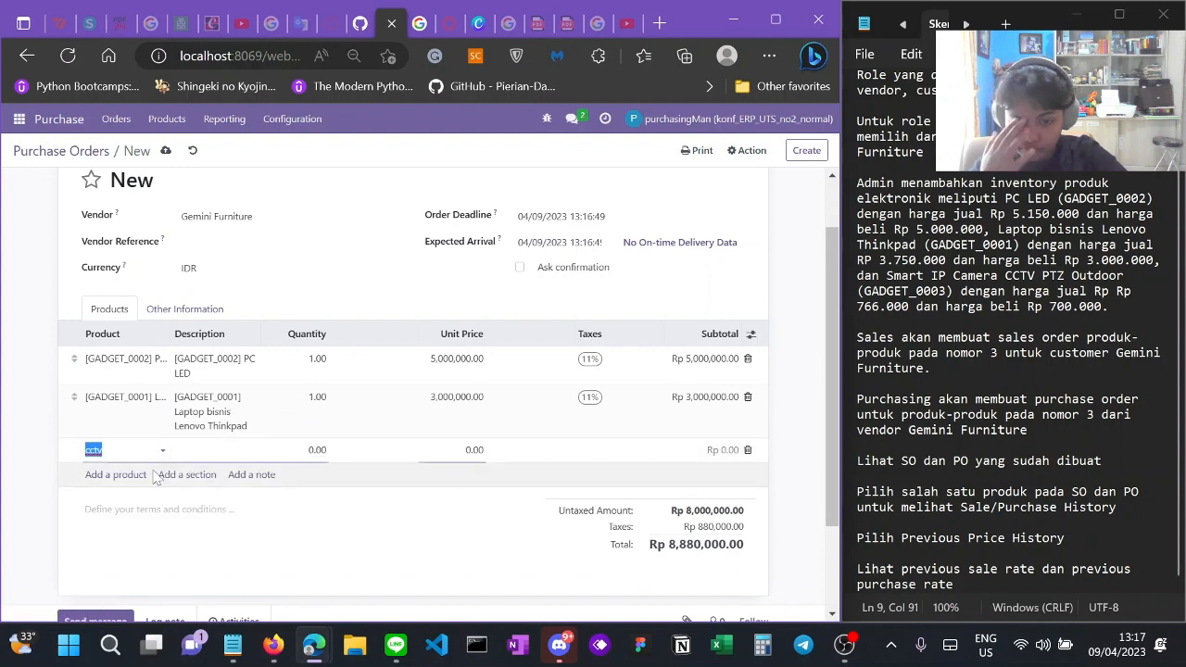
scroll(331, 550, up, 1)
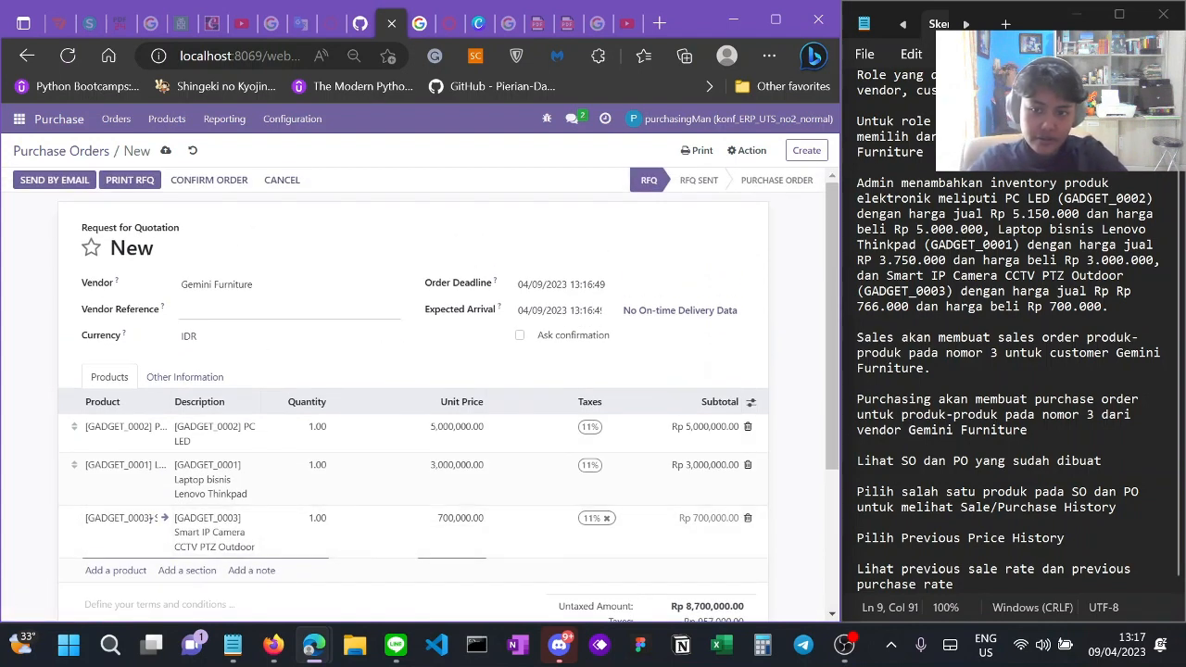
Step: Confirm Gemini Furniture's quotation as P00010 and list all purchase orders
click(204, 181)
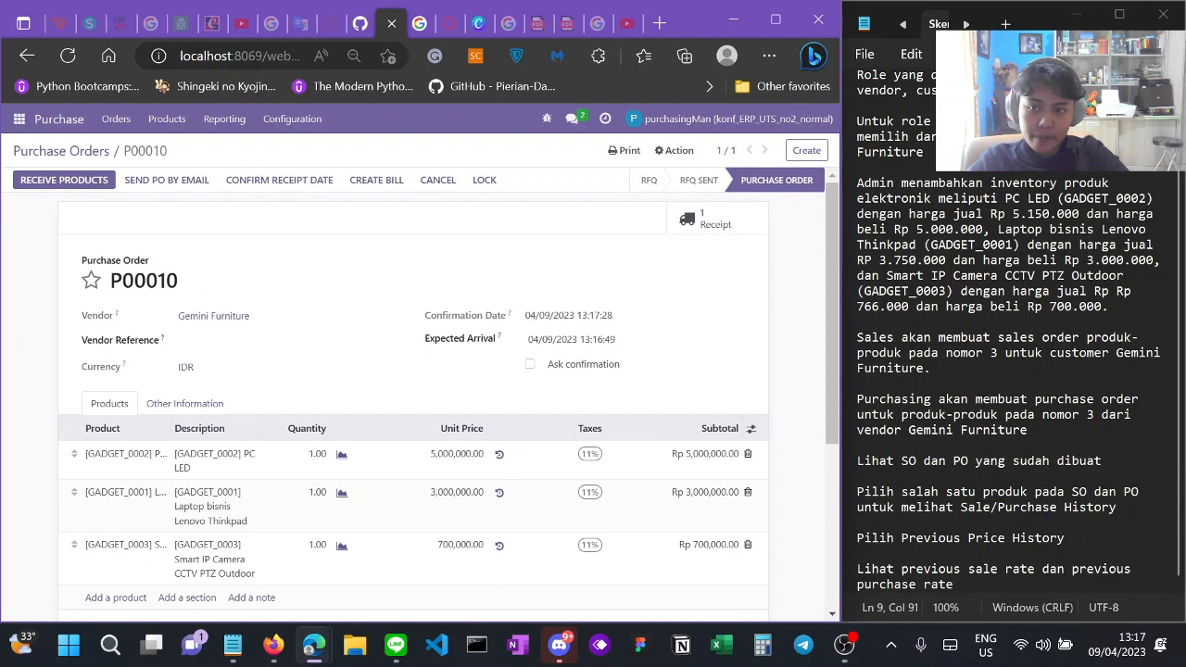
click(117, 119)
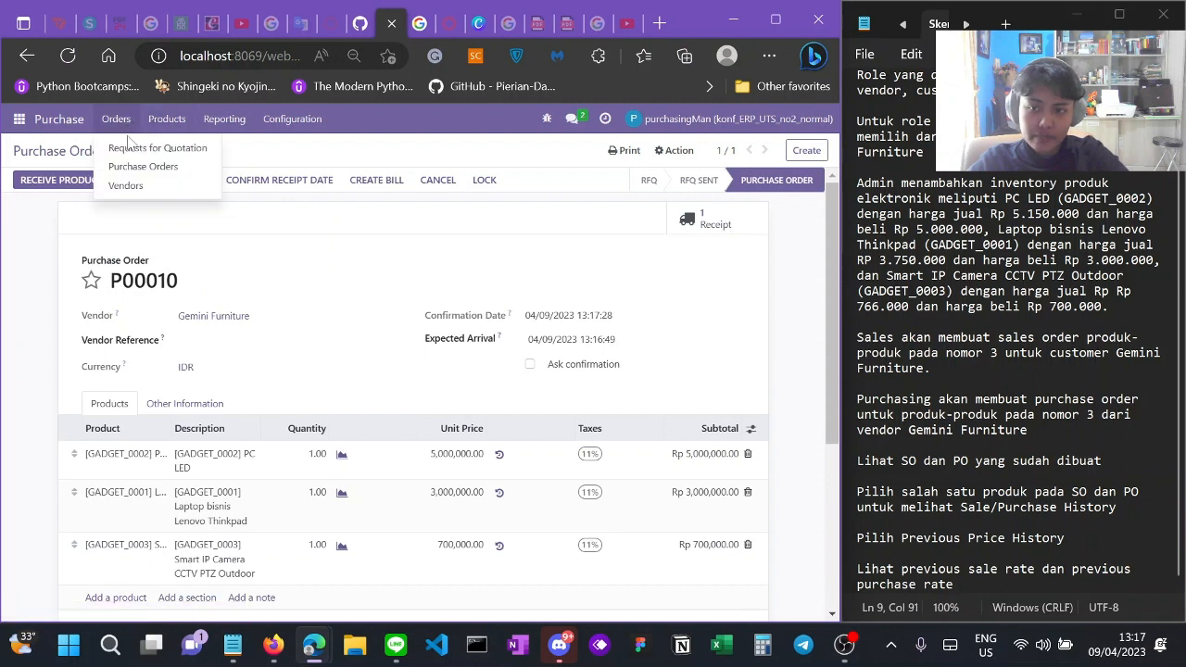
click(134, 167)
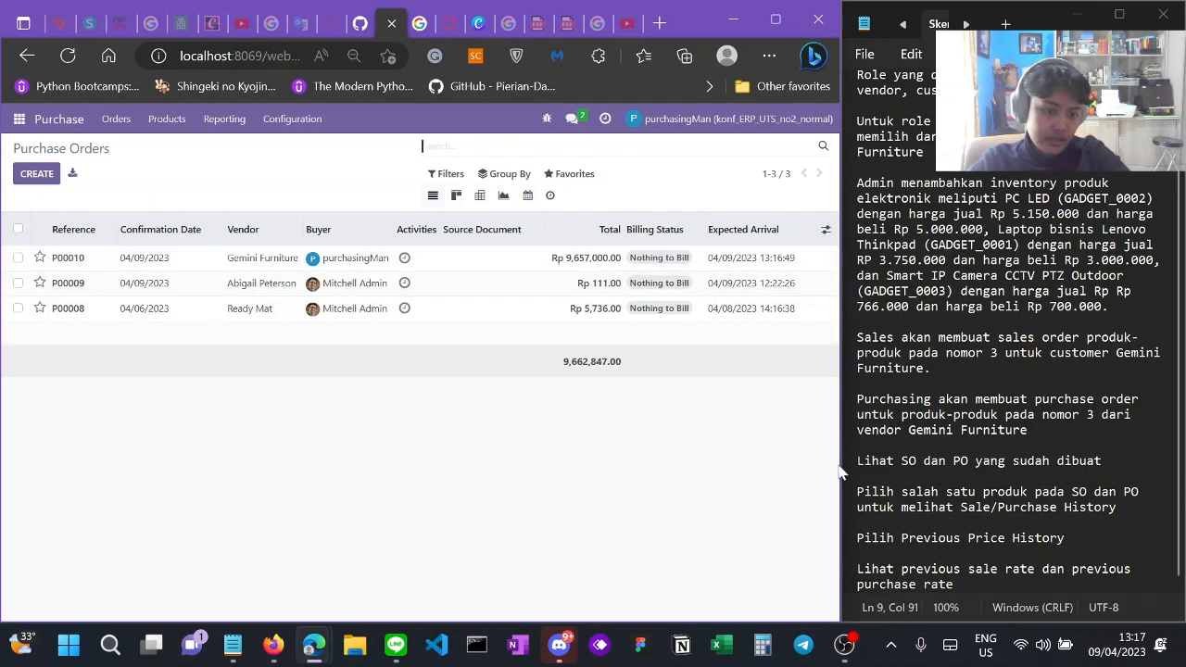
Step: Open purchase order P00010 from the Purchase Orders list
triple_click(978, 462)
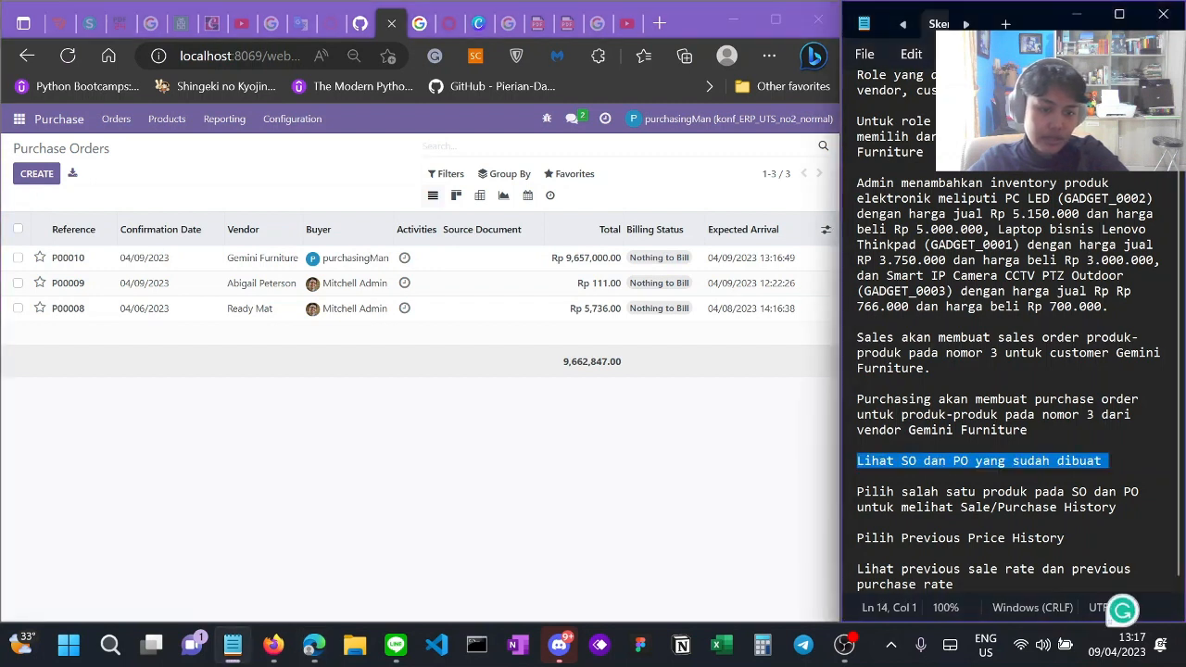
click(978, 476)
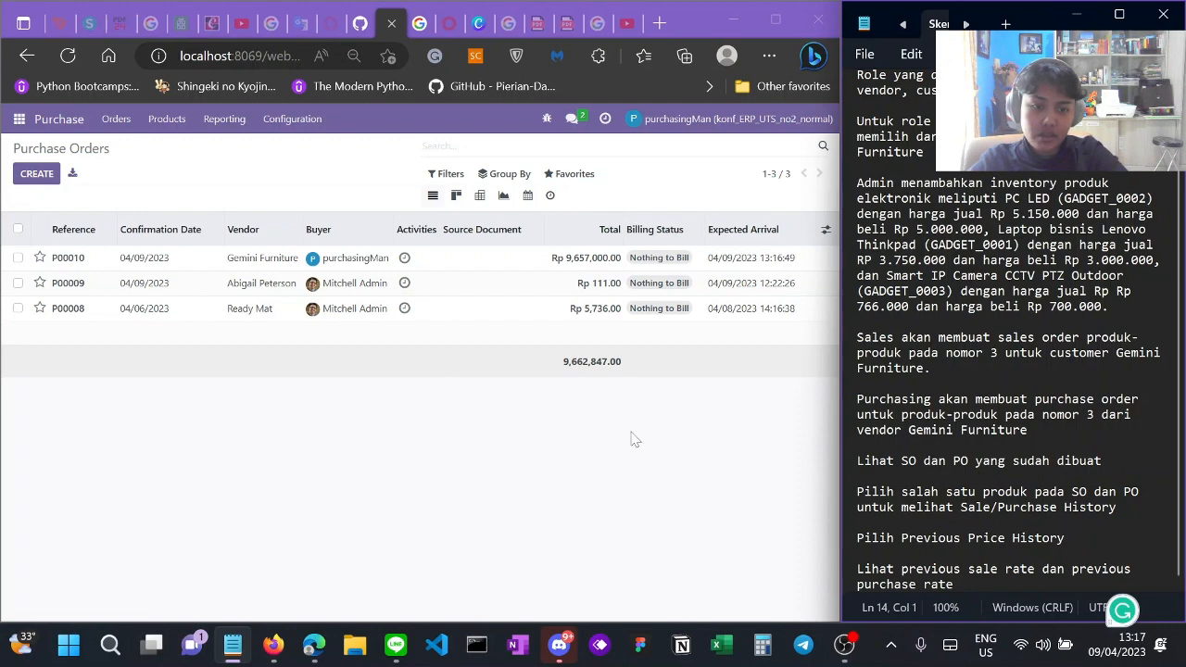
click(101, 266)
click(102, 266)
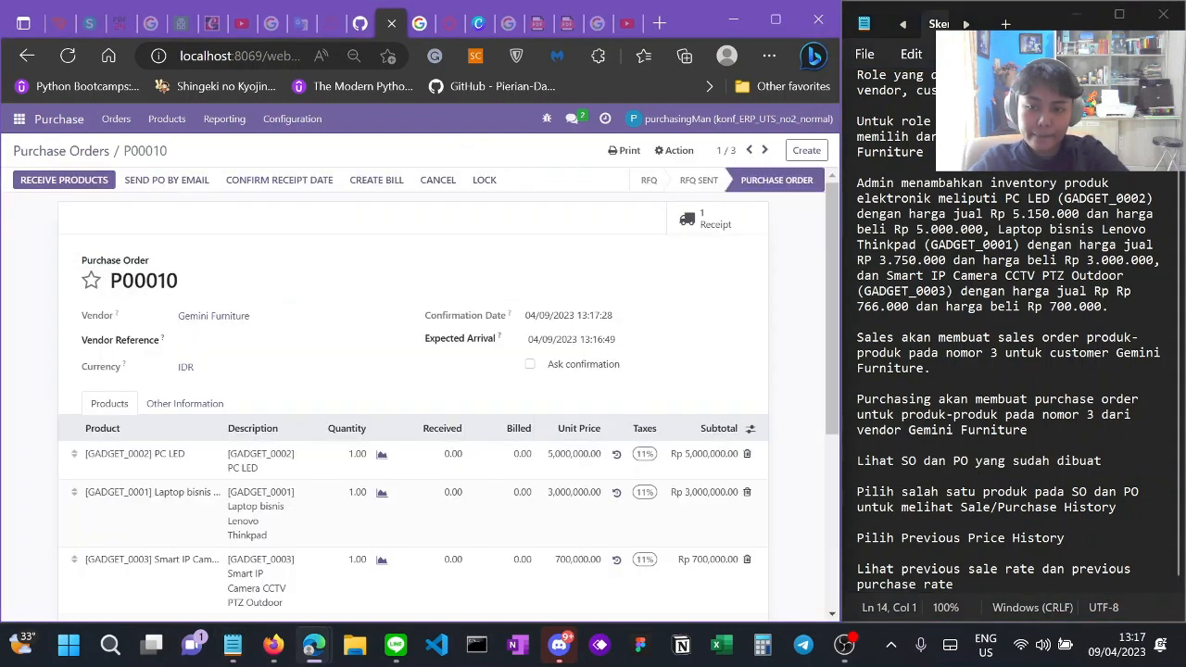
scroll(78, 268, down, 3)
scroll(111, 333, up, 2)
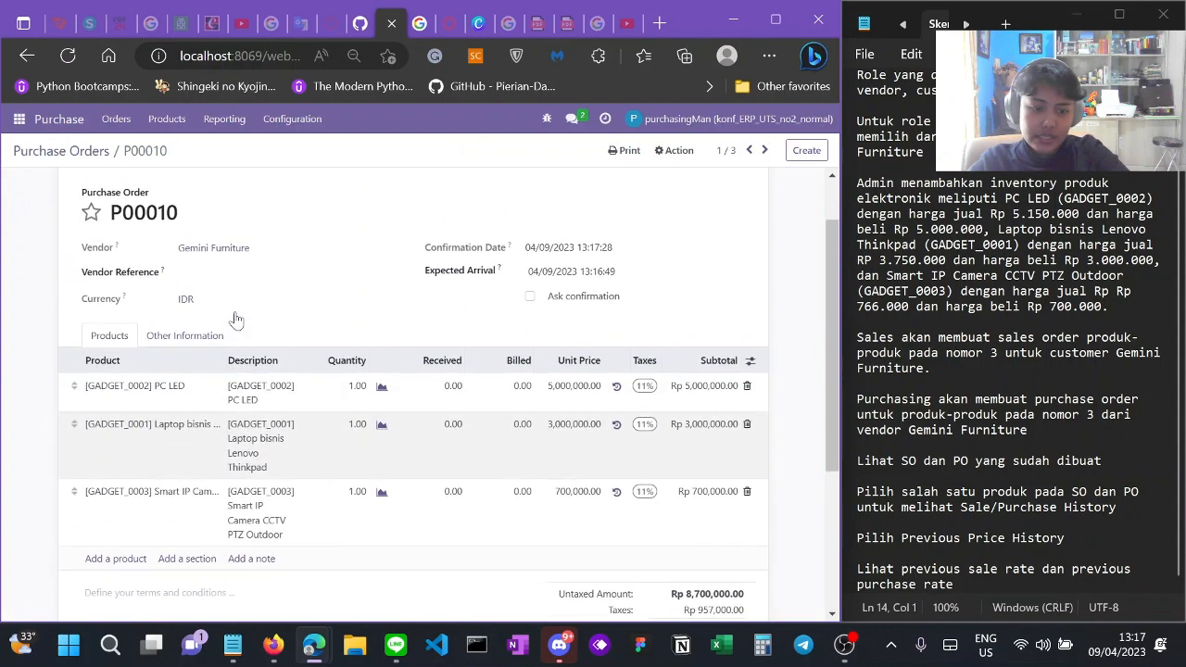
Step: Inspect the PC LED line's IDR currency record, then return to review P00010's three lines
click(121, 394)
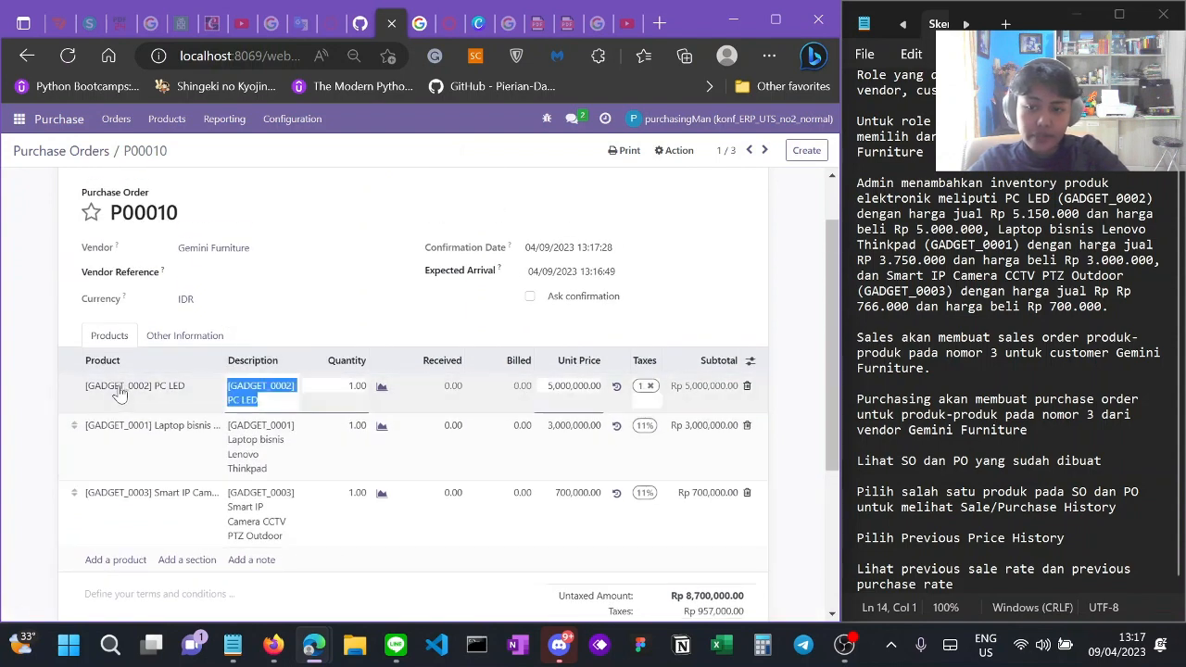
click(304, 305)
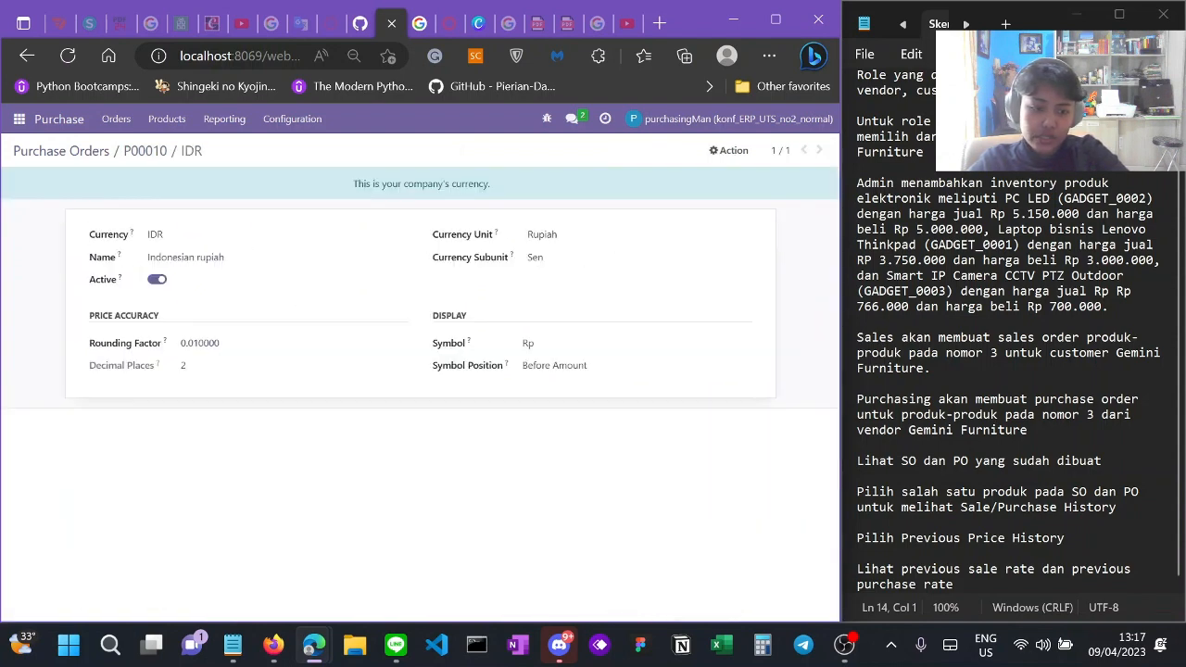
click(26, 58)
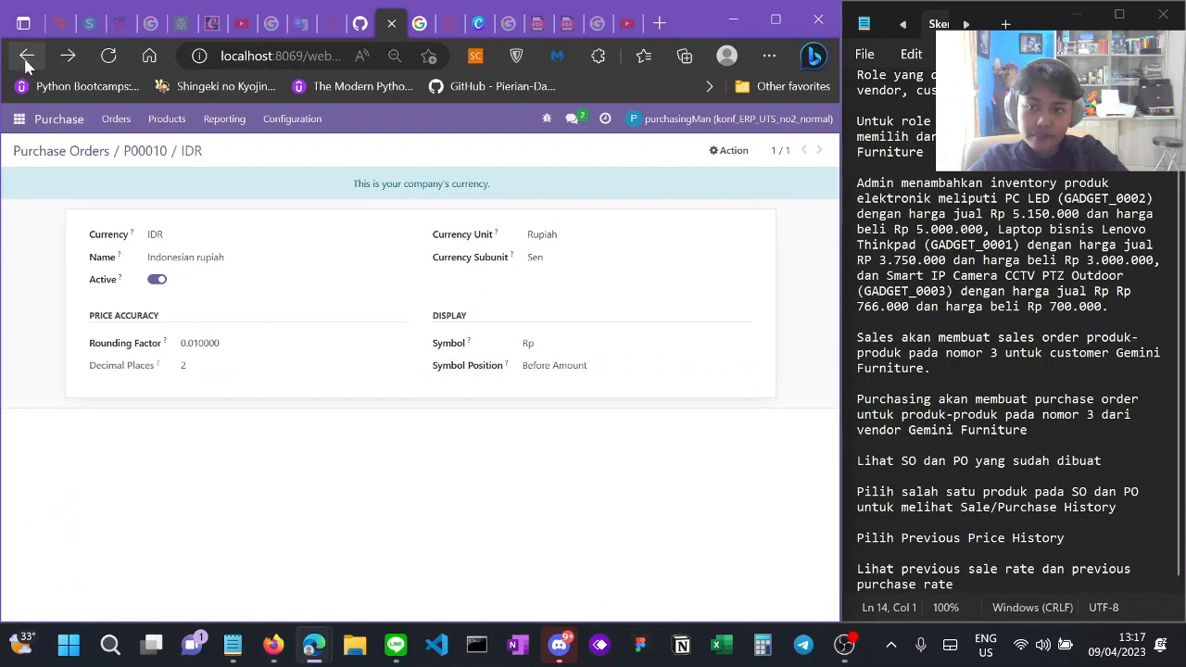
scroll(352, 450, down, 1)
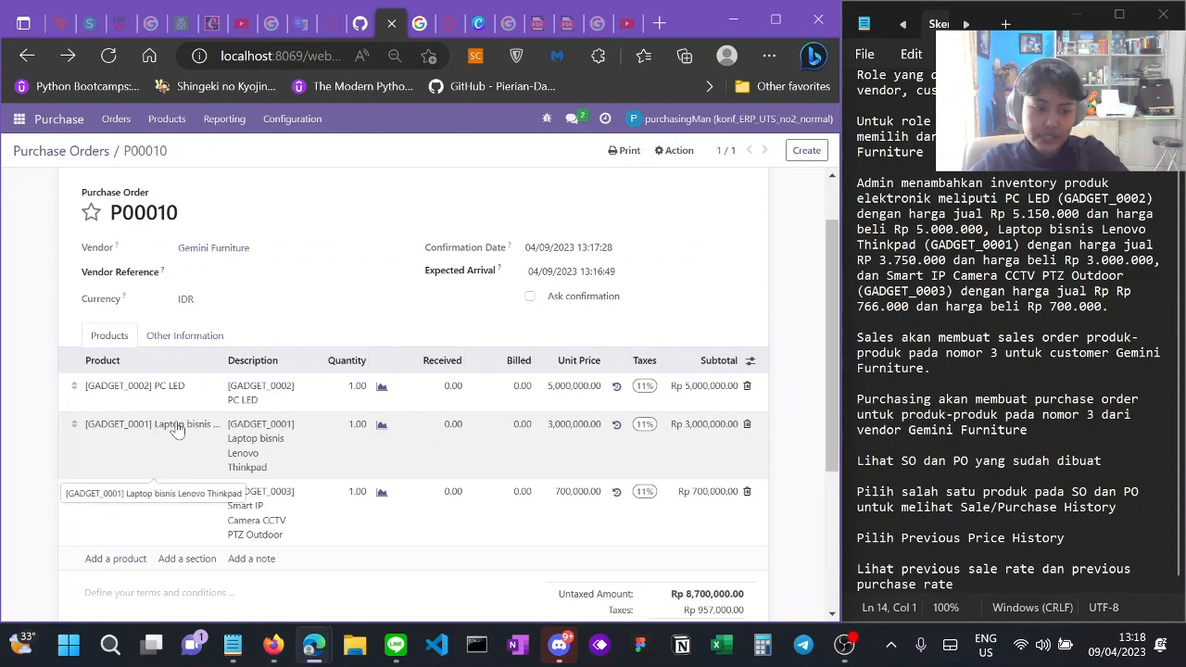
scroll(176, 431, up, 1)
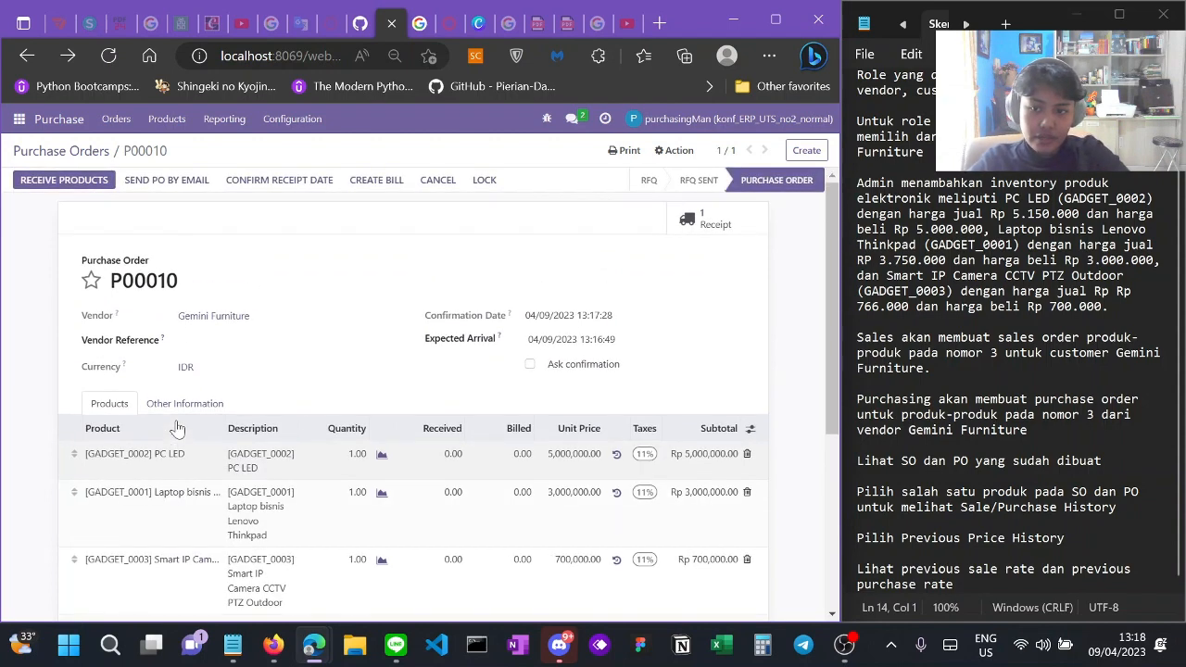
scroll(175, 424, down, 4)
scroll(175, 424, up, 4)
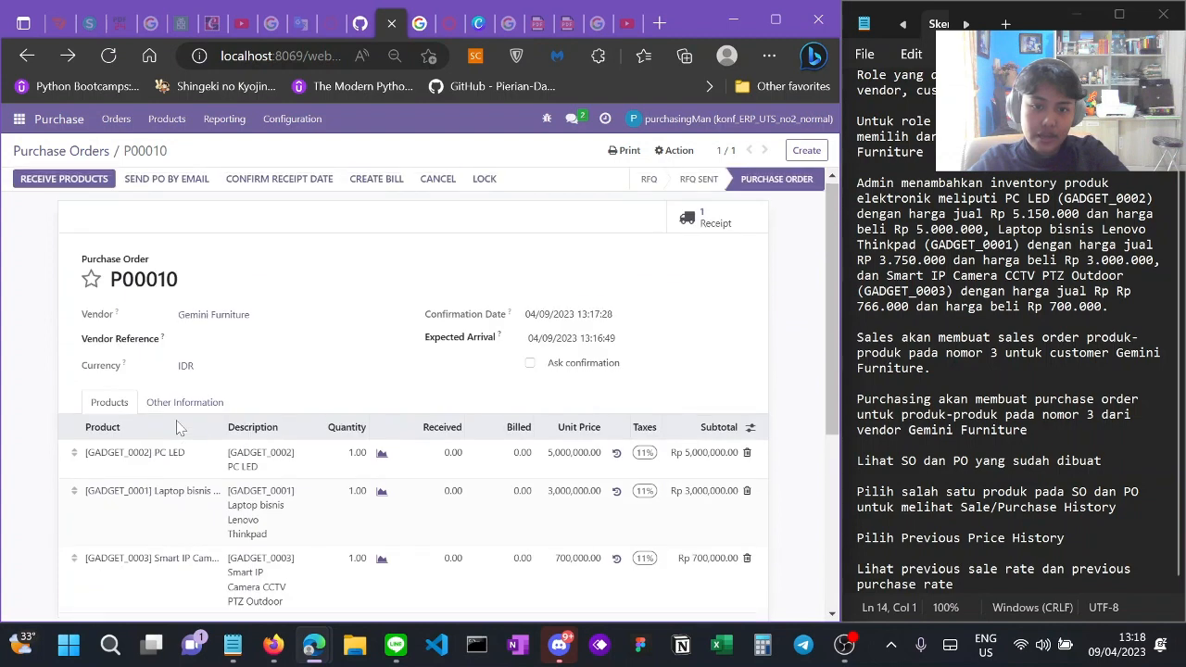
Step: Log out of the purchasing account and log in with the saved sales account credentials
click(670, 120)
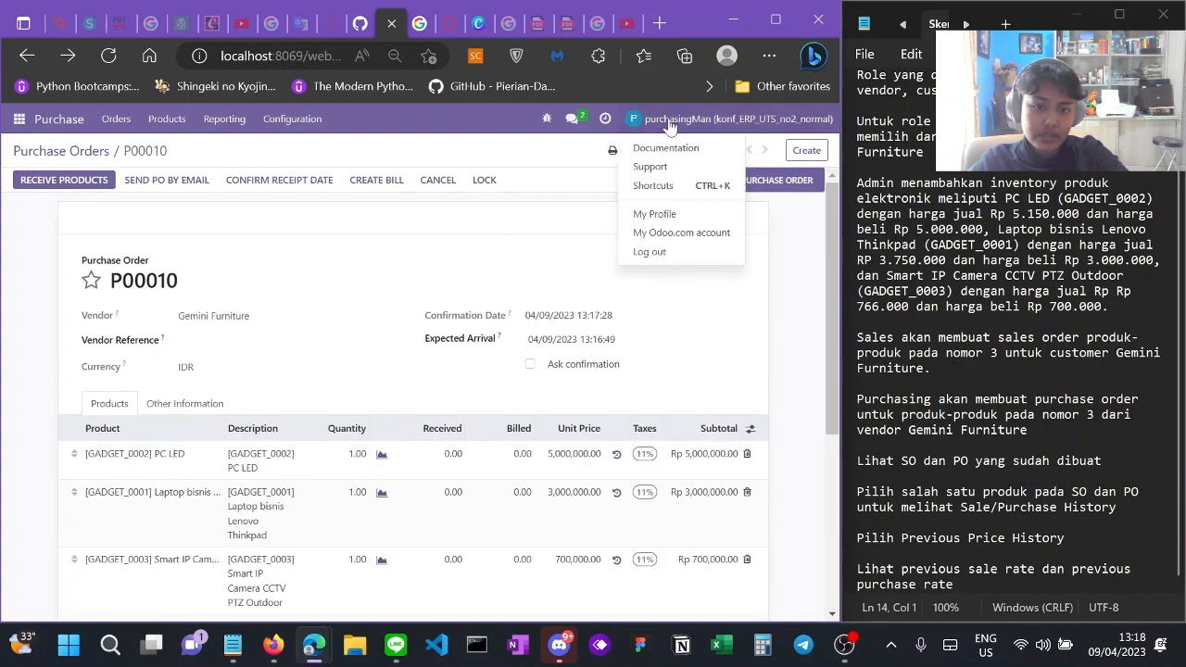
click(666, 258)
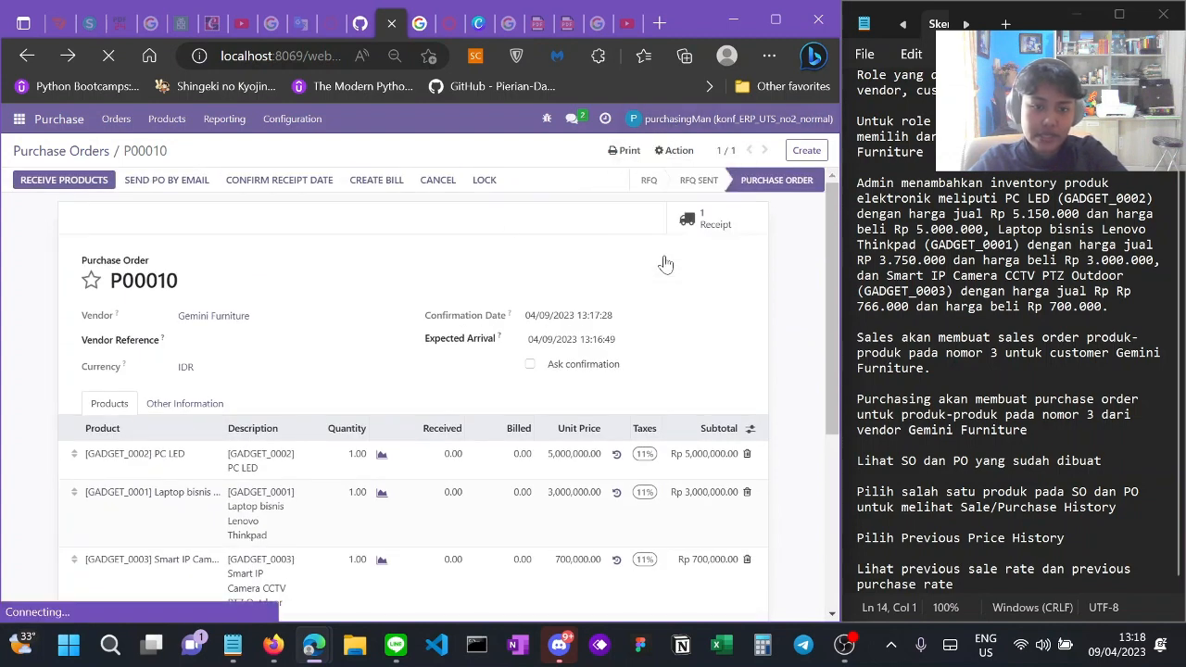
drag(442, 317, 256, 323)
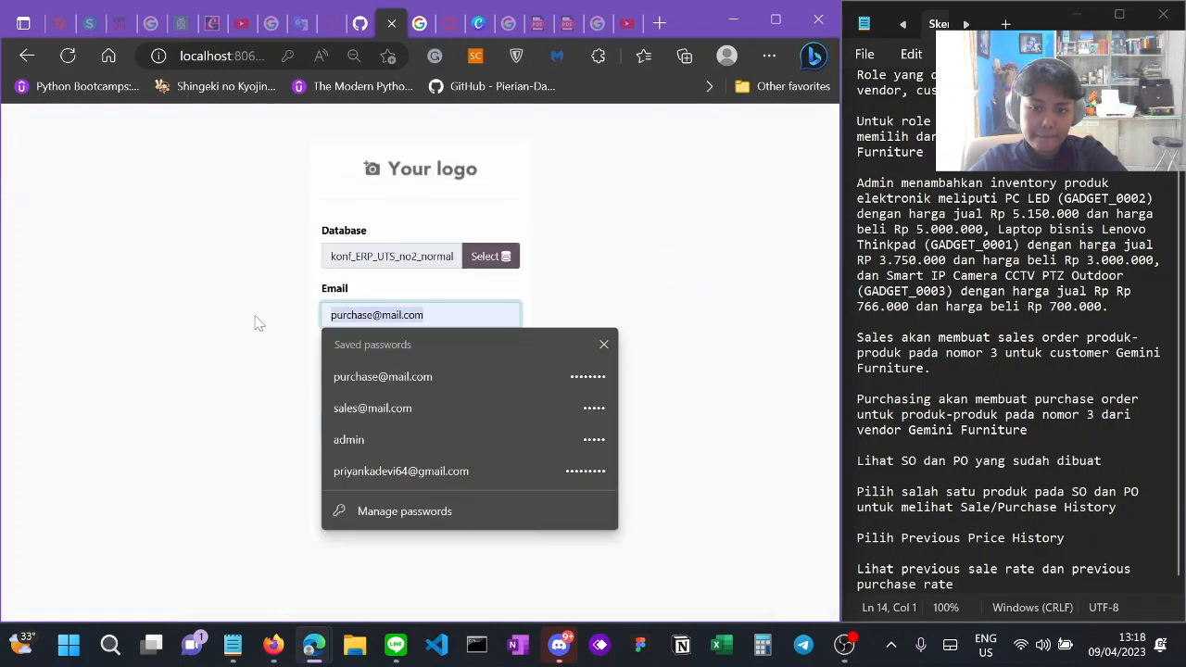
text(sale)
key(Down)
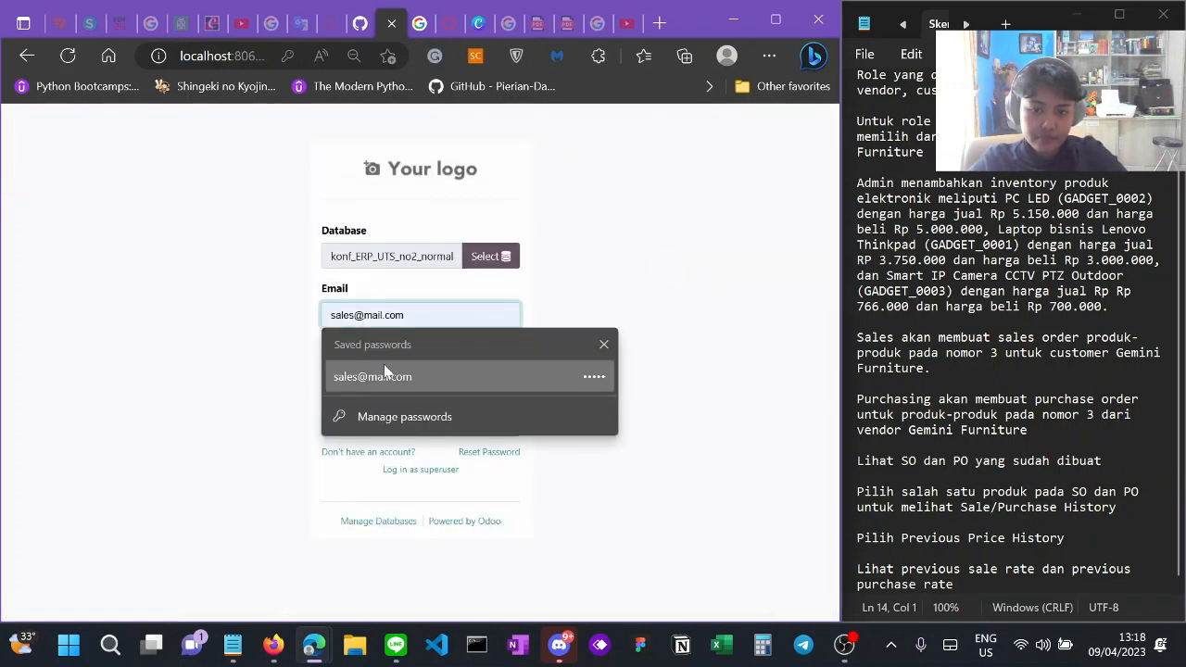
key(Return)
key(Tab)
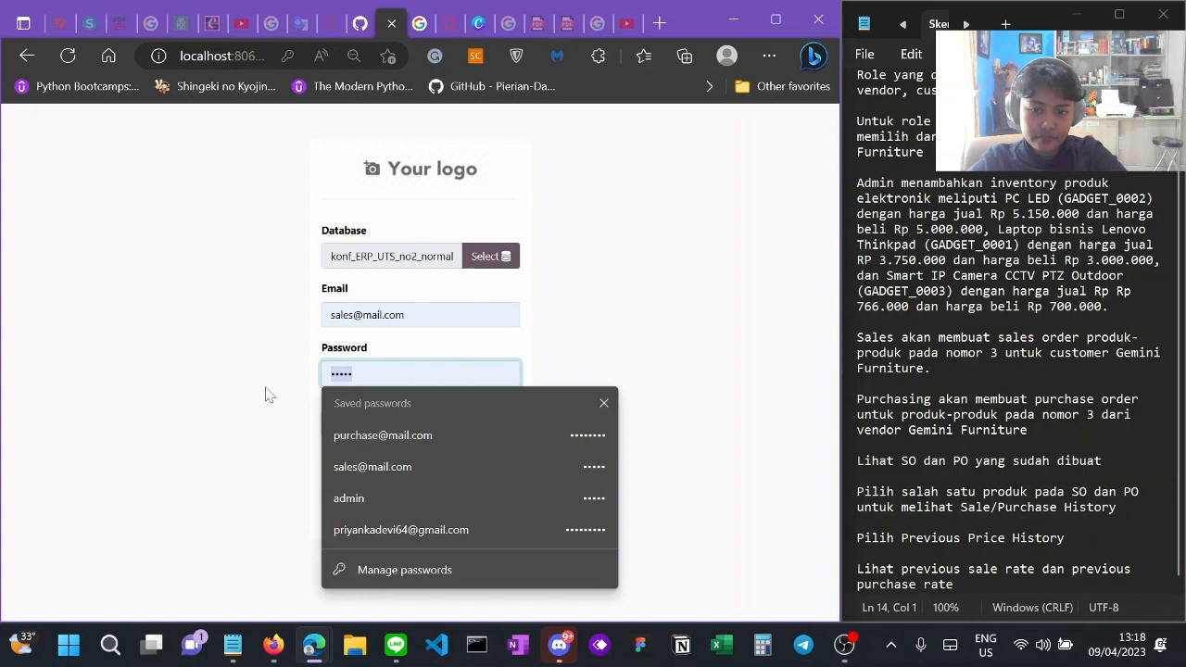
click(363, 466)
click(407, 426)
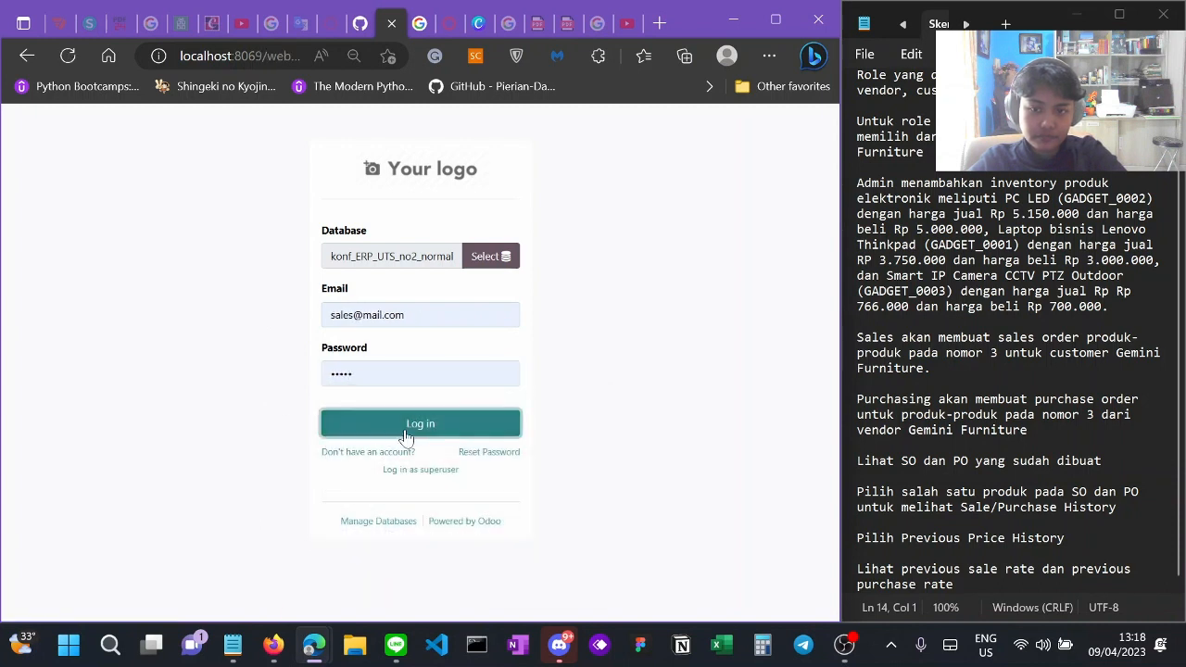
click(20, 120)
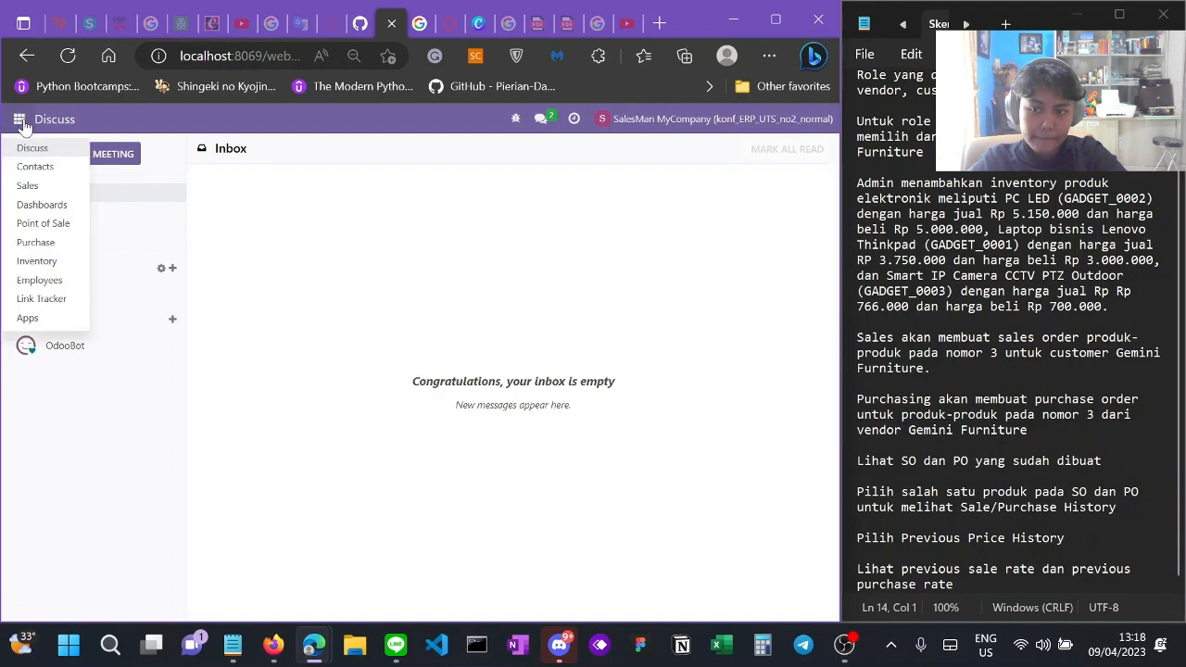
click(44, 190)
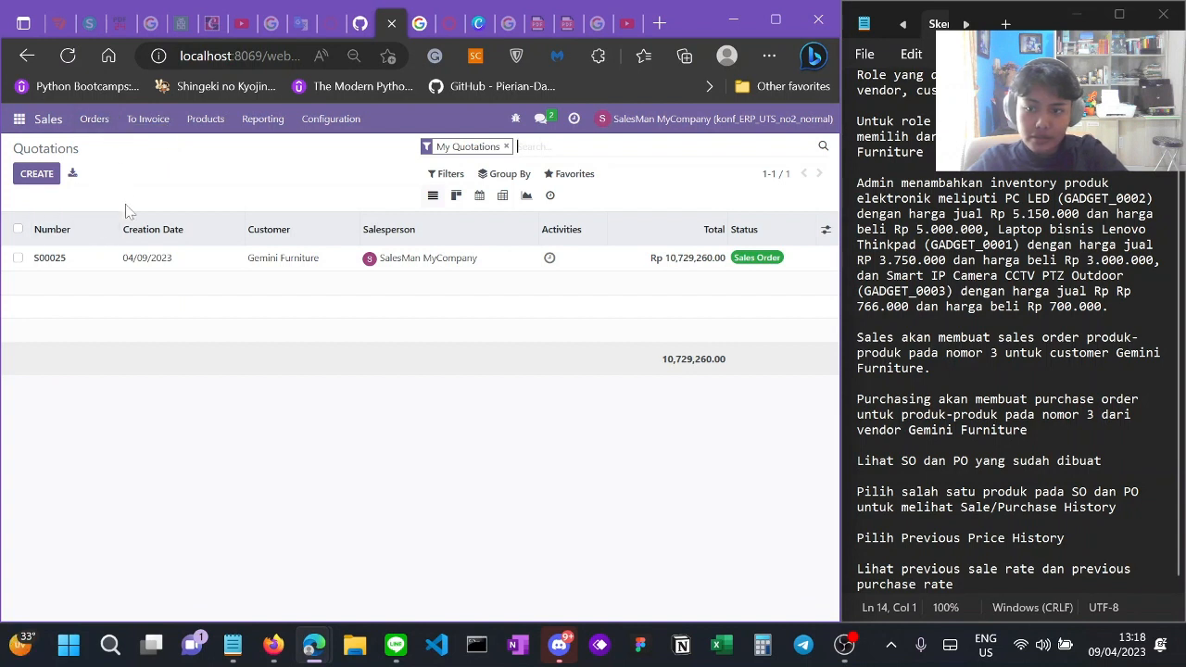
click(97, 269)
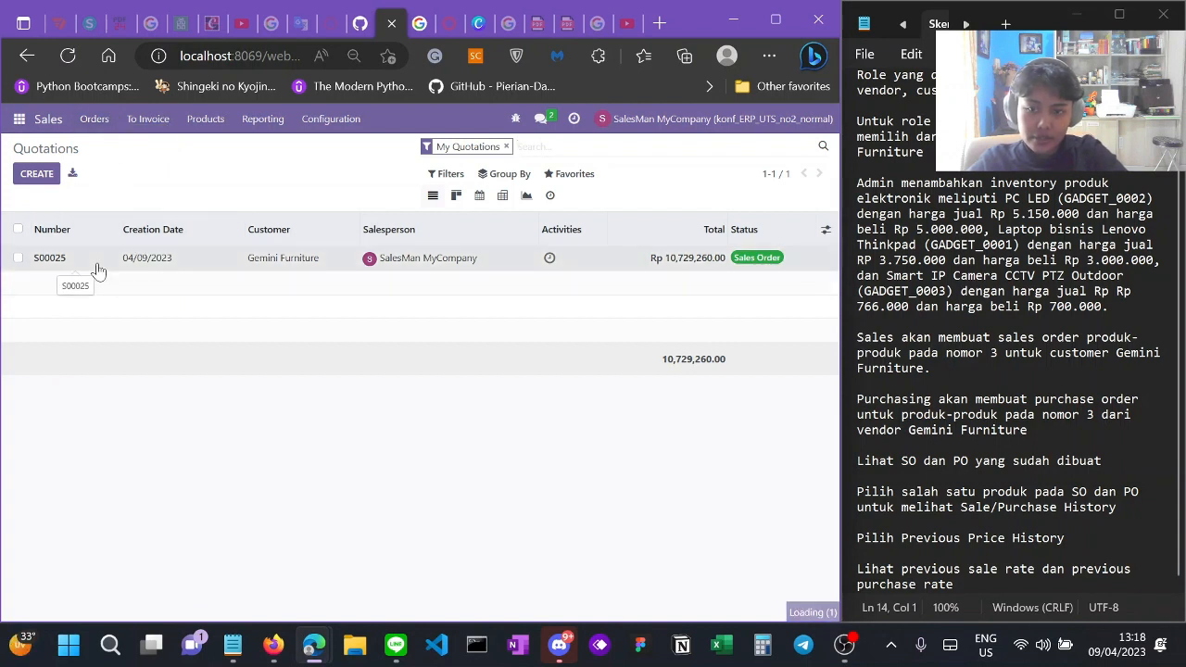
scroll(476, 372, down, 5)
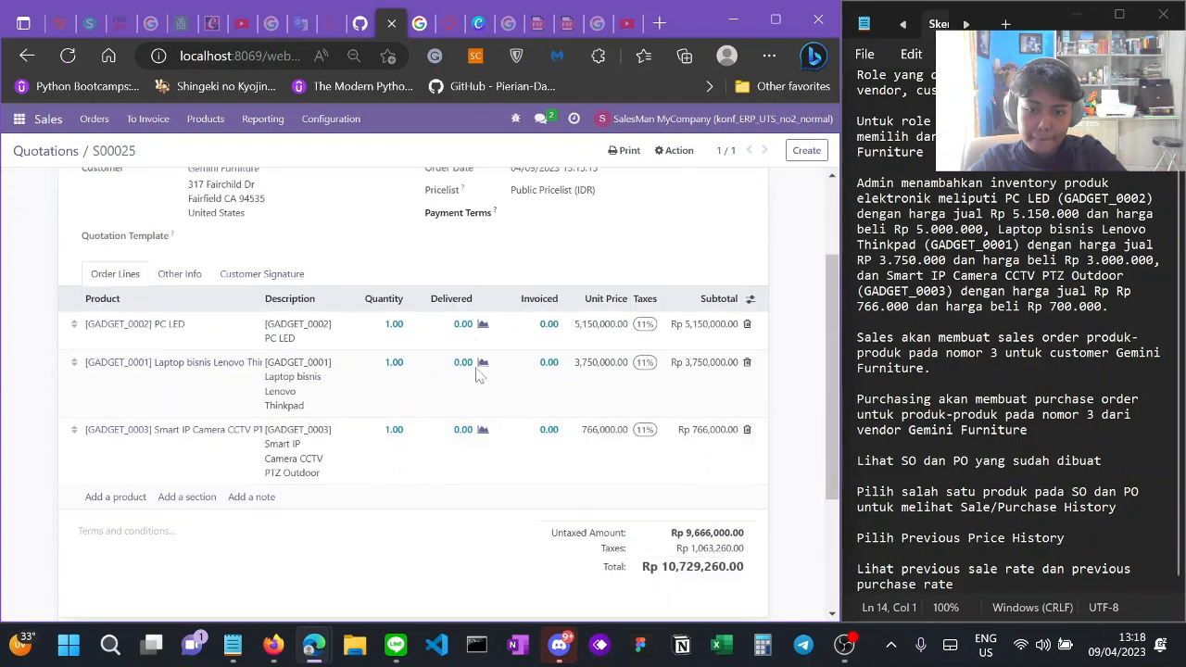
scroll(477, 372, up, 4)
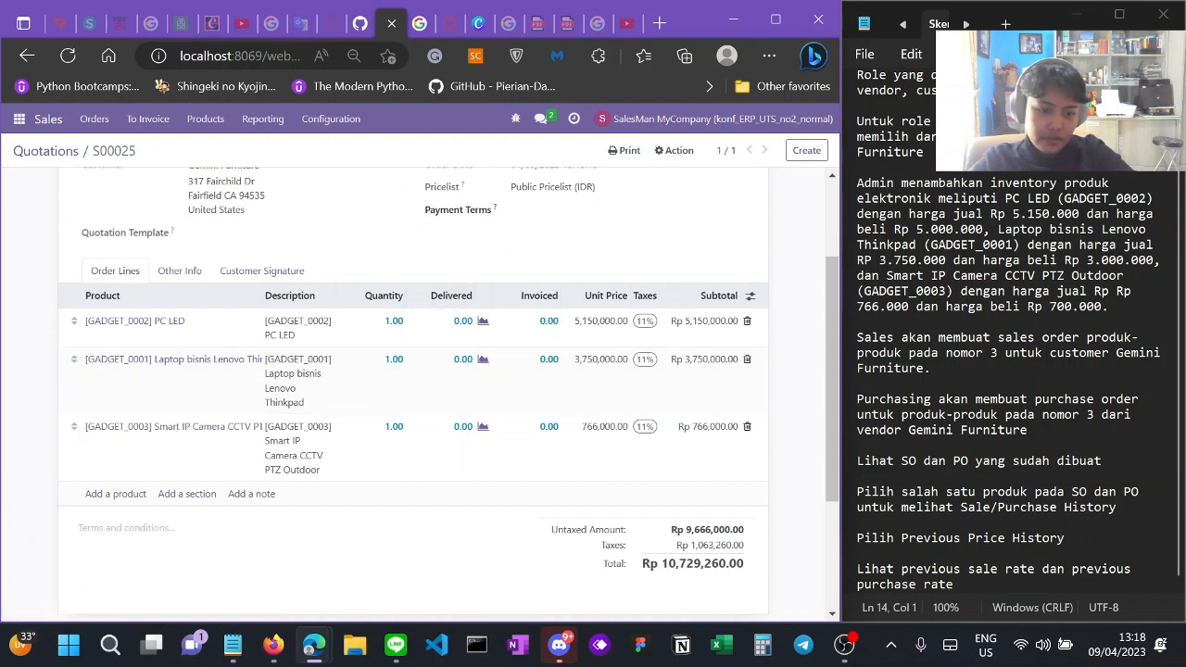
click(904, 23)
click(929, 22)
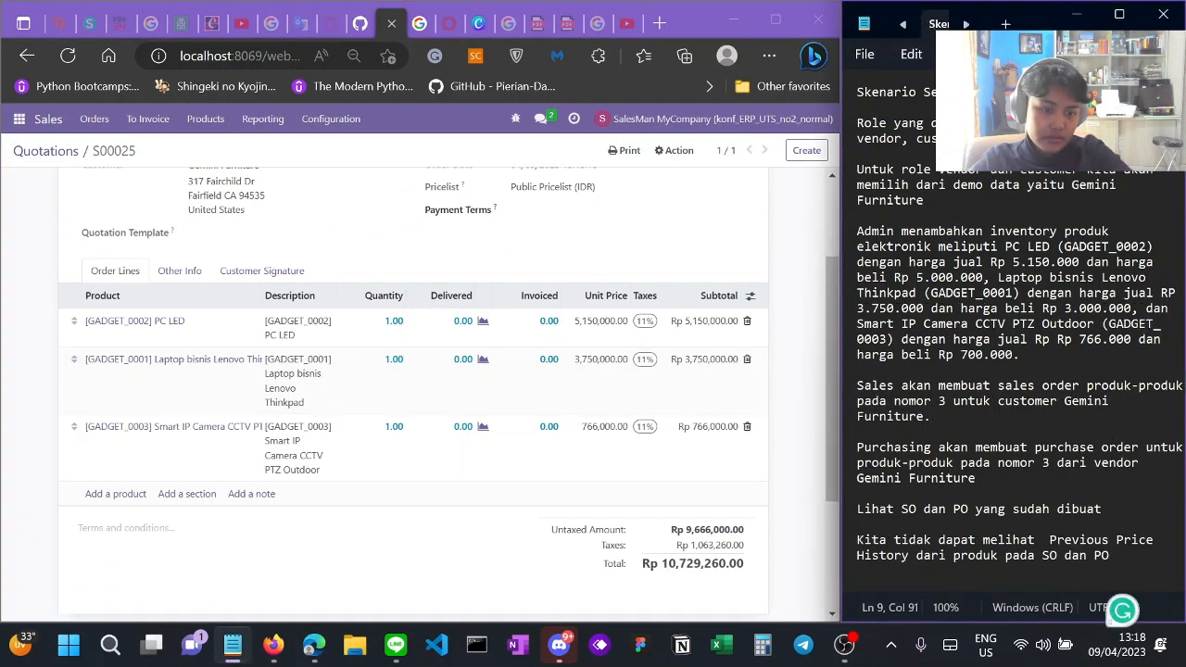
scroll(660, 167, up, 2)
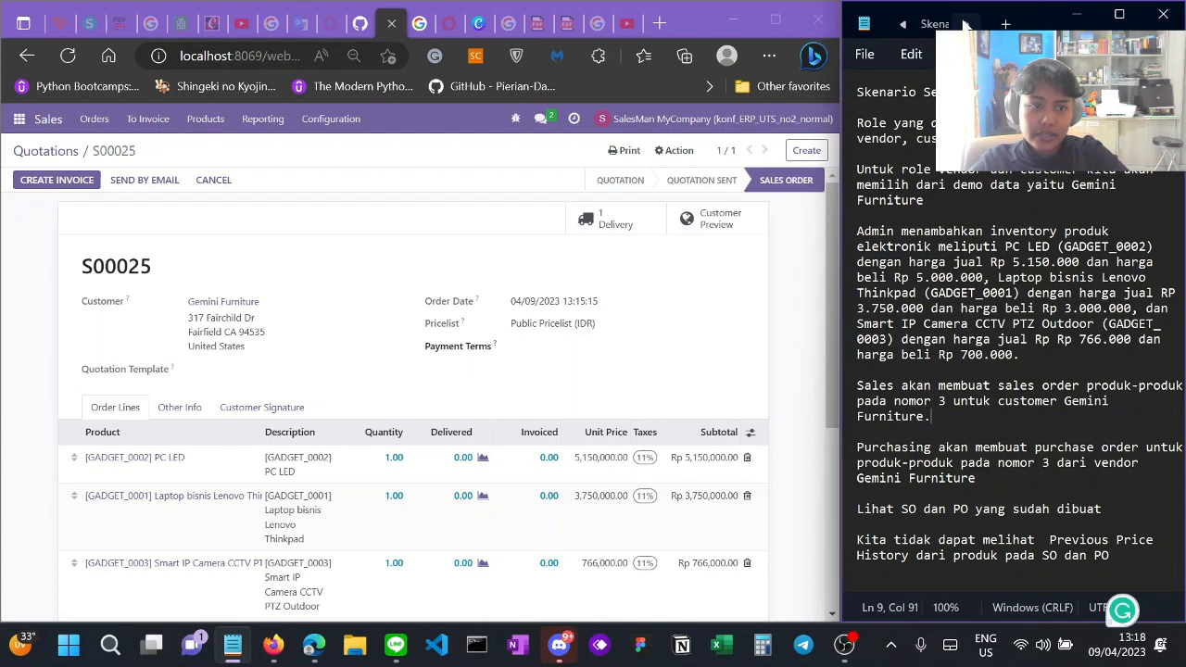
Step: Log out the sales user and select the konf_ERP_UTS_no2_sale_purchase_previous_product_cost database
click(927, 28)
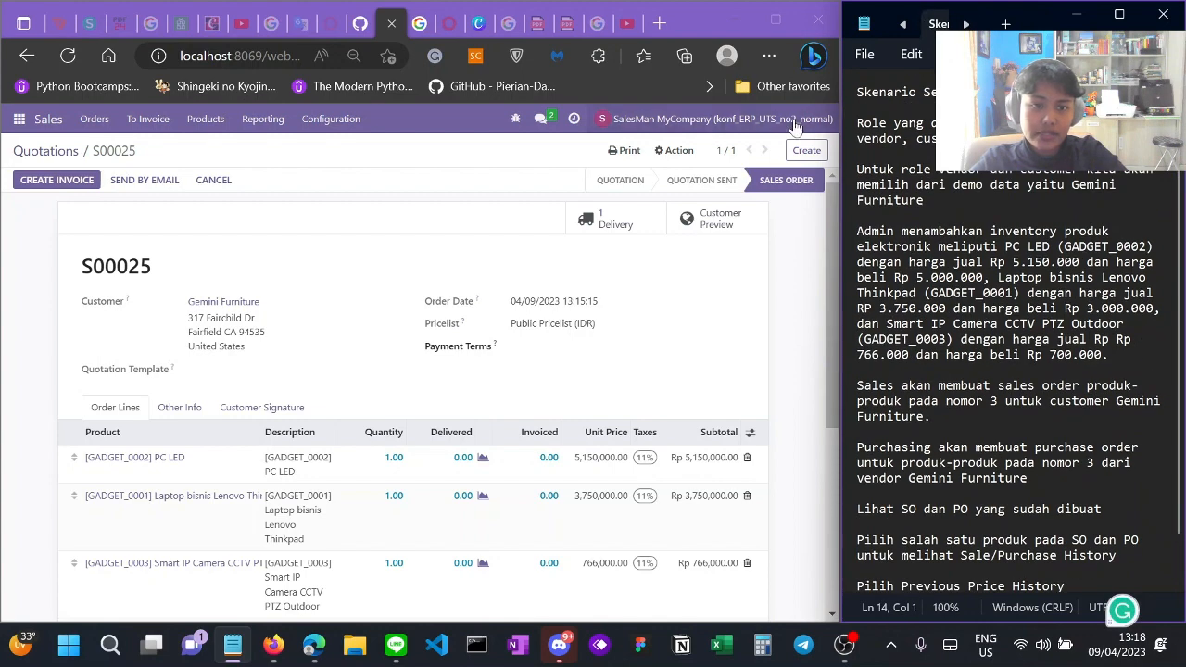
click(638, 130)
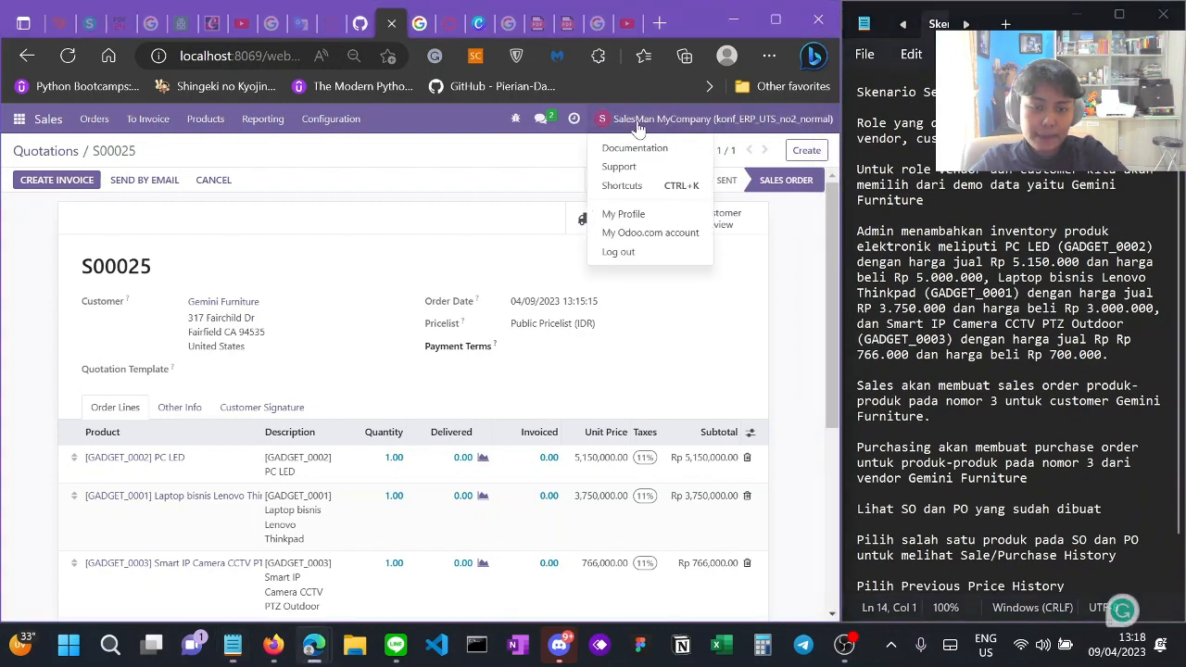
click(617, 252)
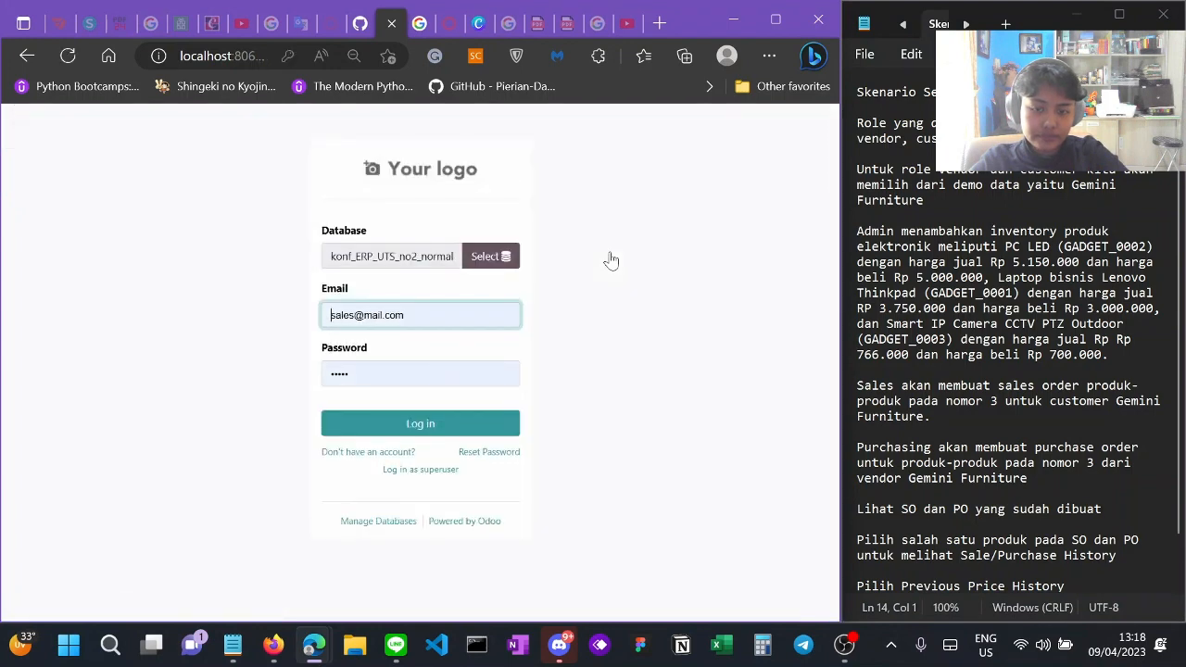
click(474, 260)
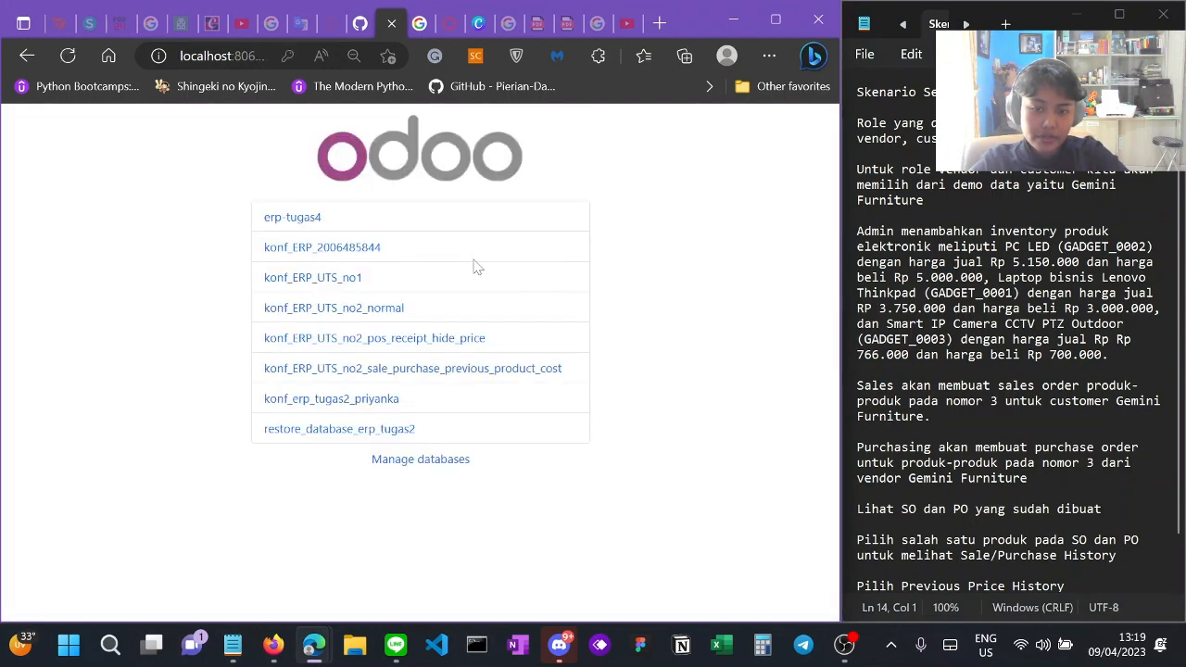
click(412, 376)
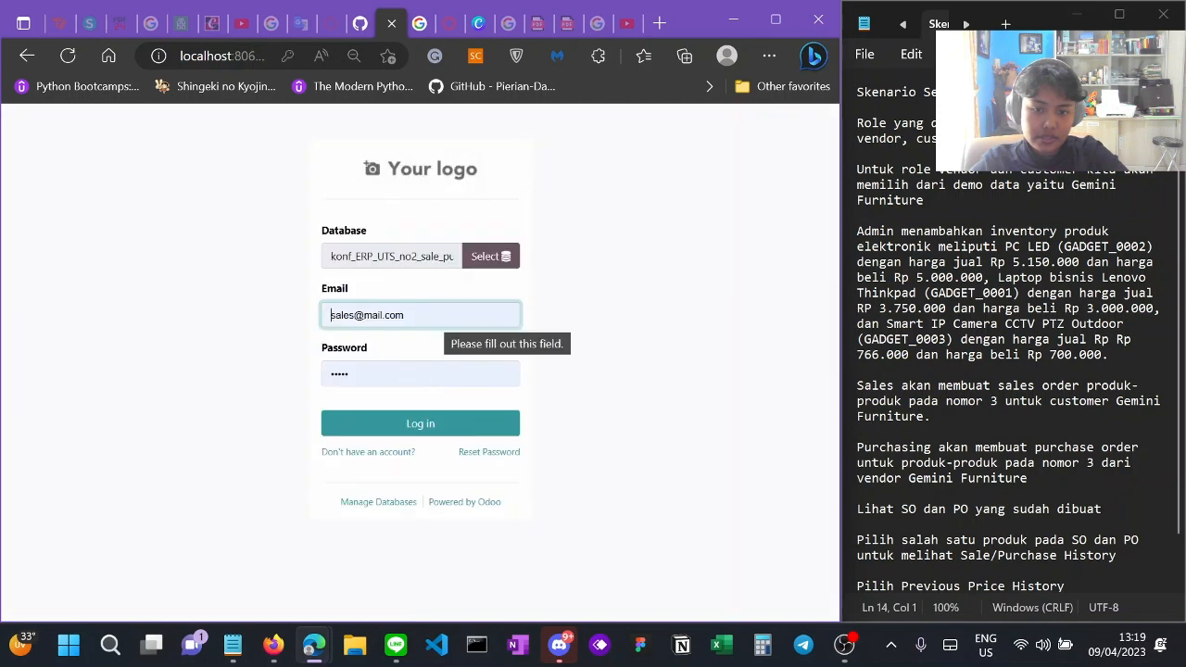
Step: Fill in the saved administrator credentials and log in
click(330, 315)
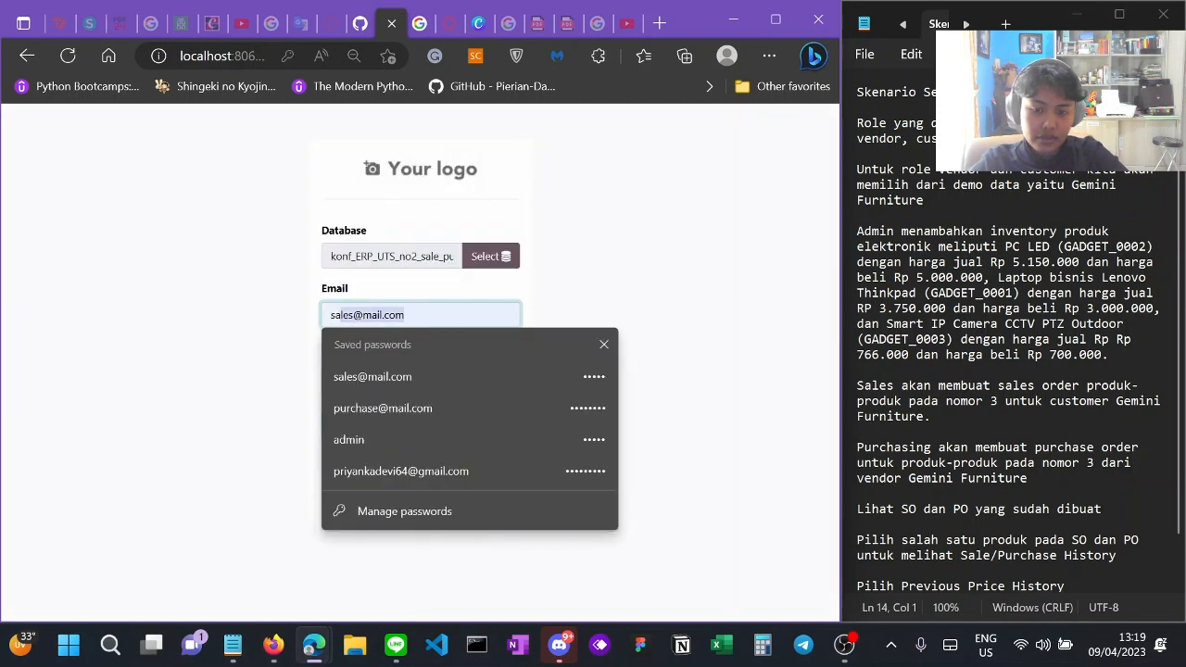
click(210, 343)
drag(417, 318, 304, 313)
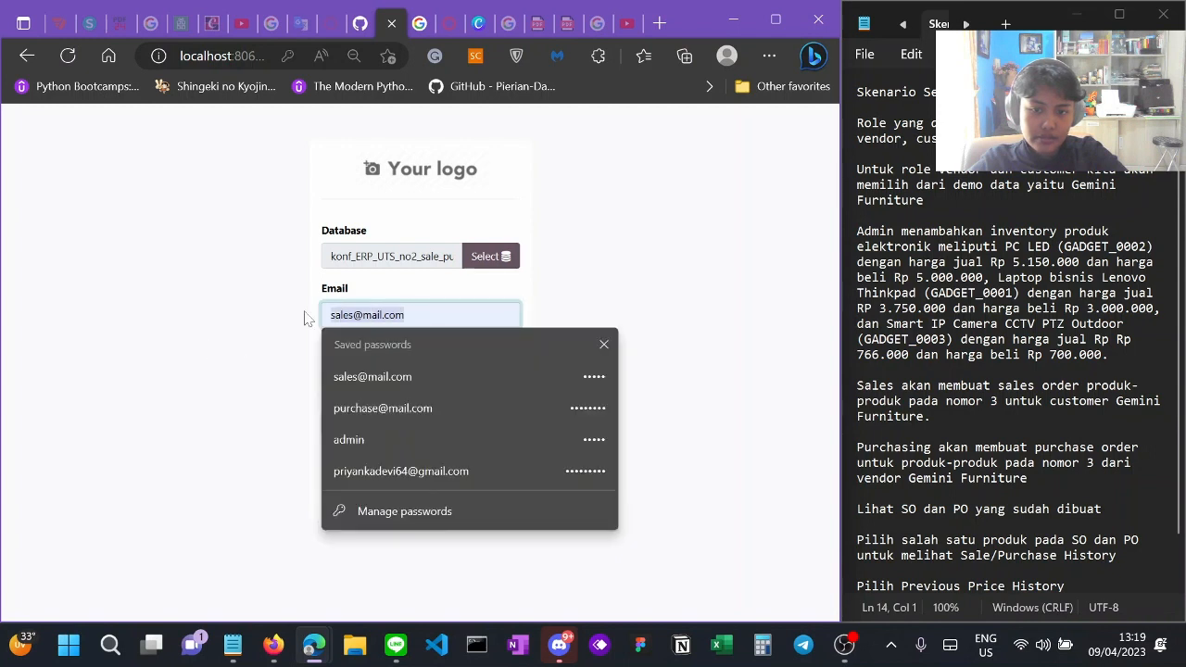
text(admin)
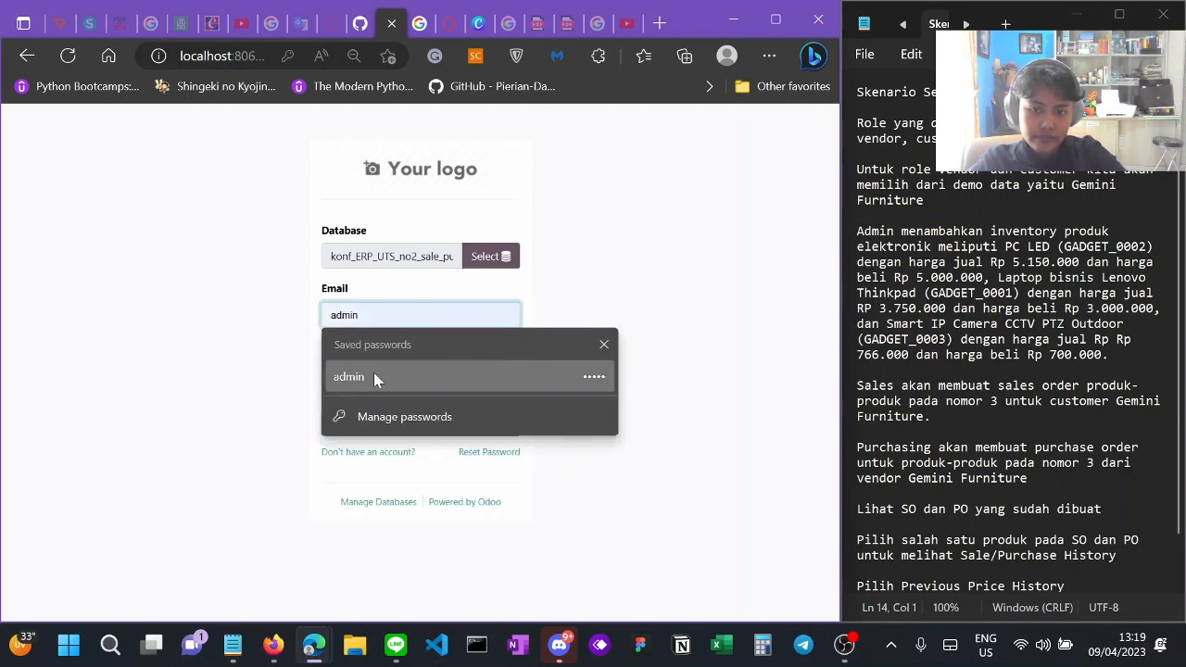
click(373, 374)
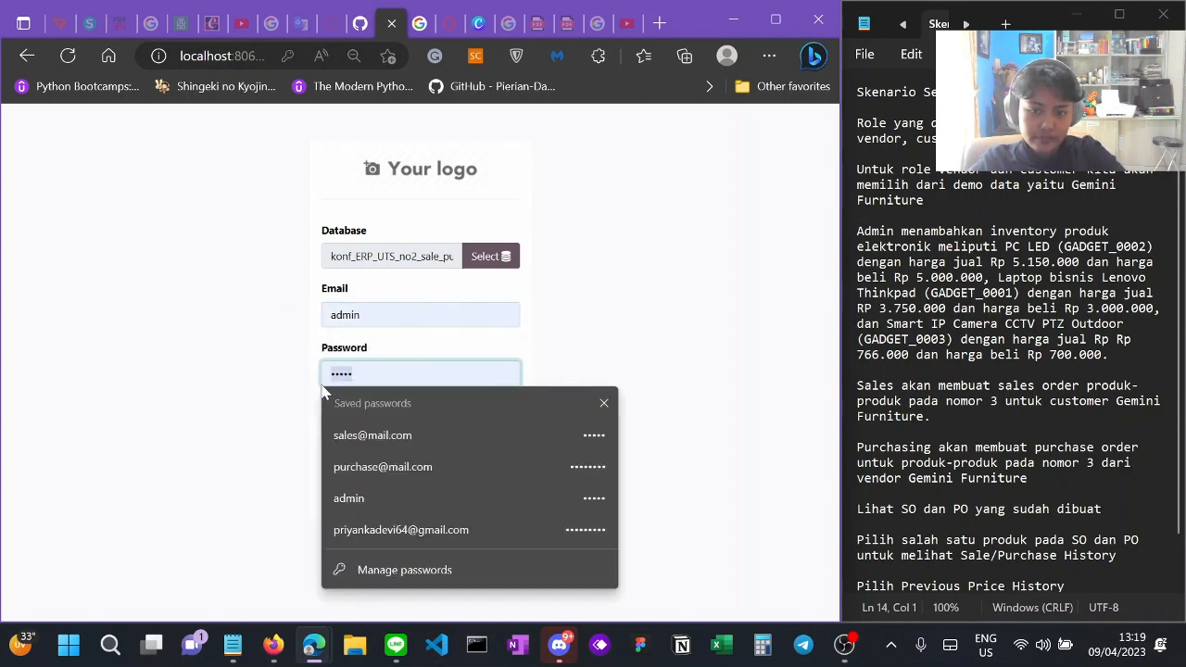
click(357, 498)
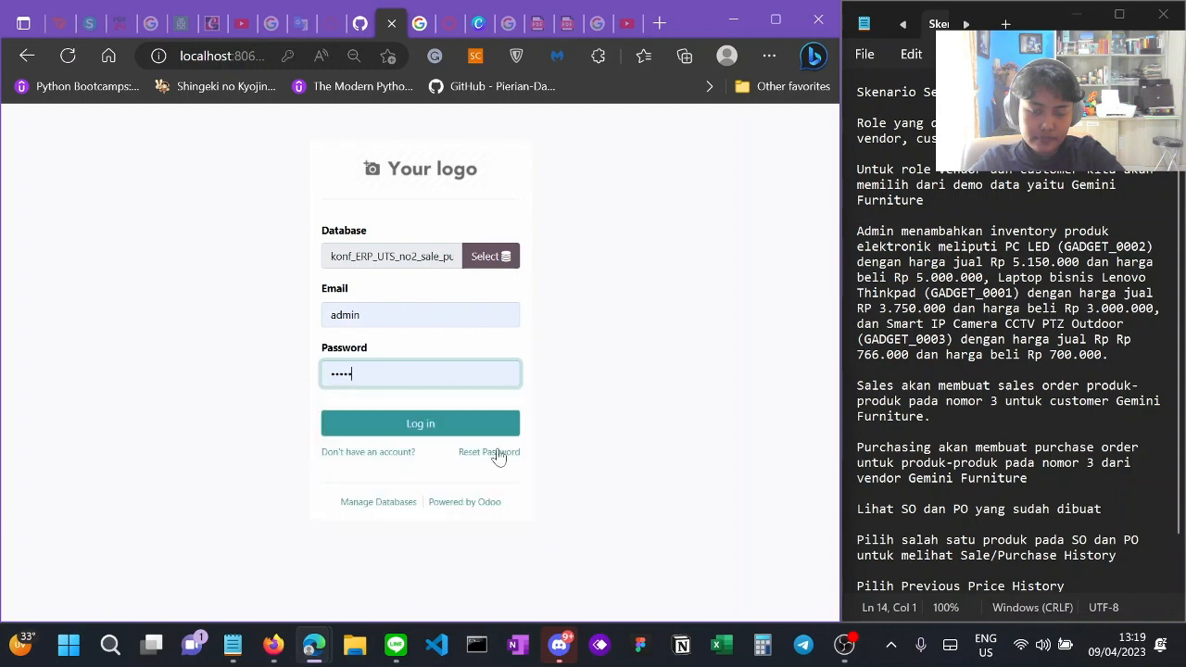
click(607, 411)
click(457, 429)
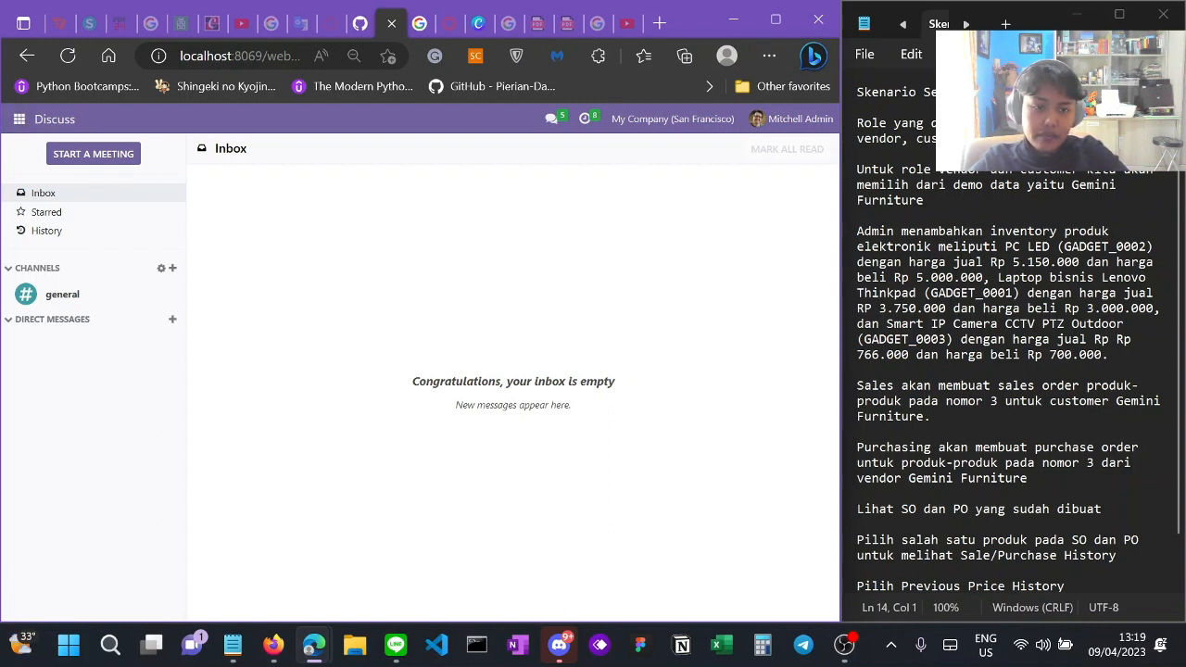
Step: Activate developer mode from the Developer Tools section of General Settings
drag(857, 123, 1049, 123)
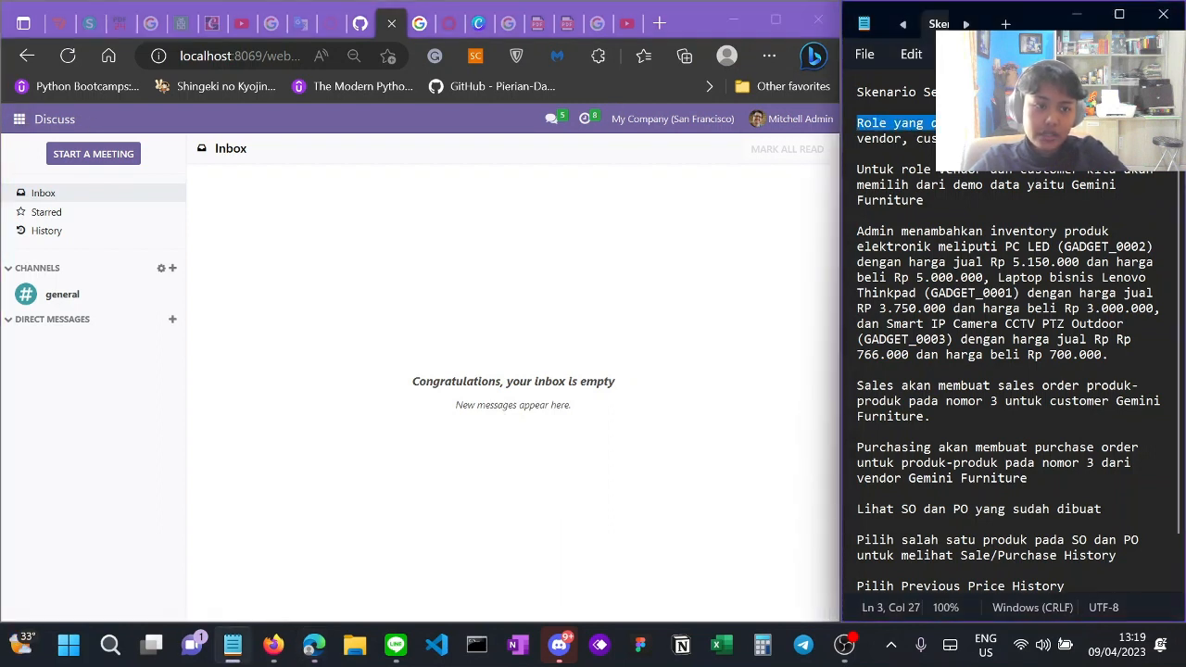
click(18, 121)
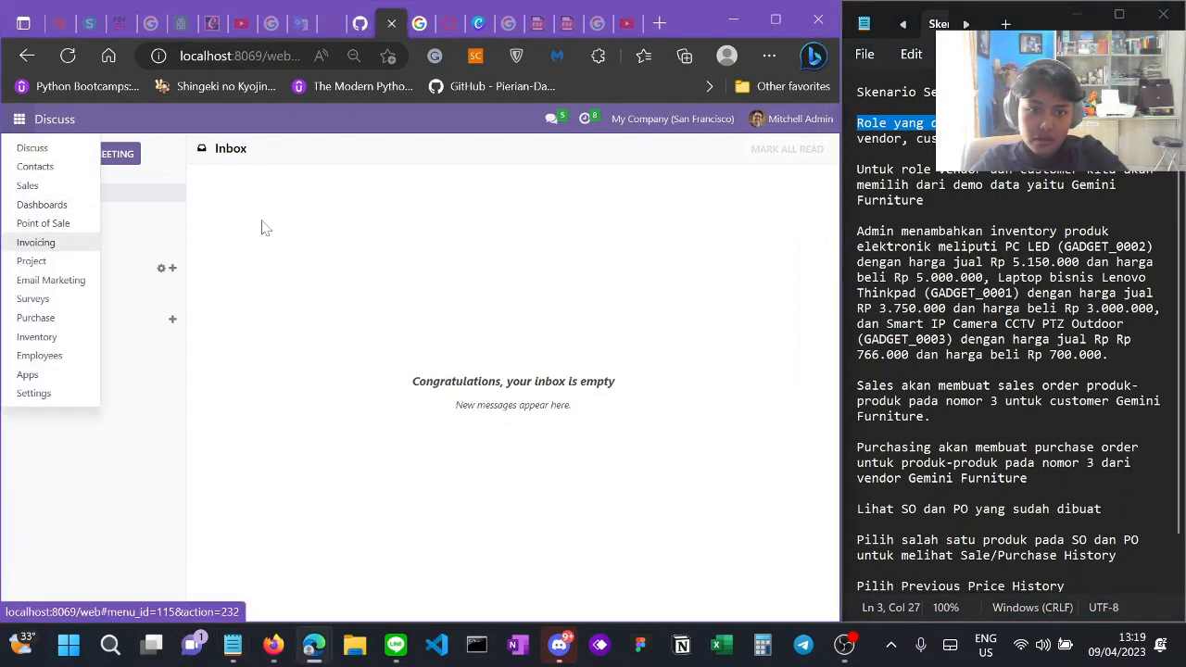
click(59, 401)
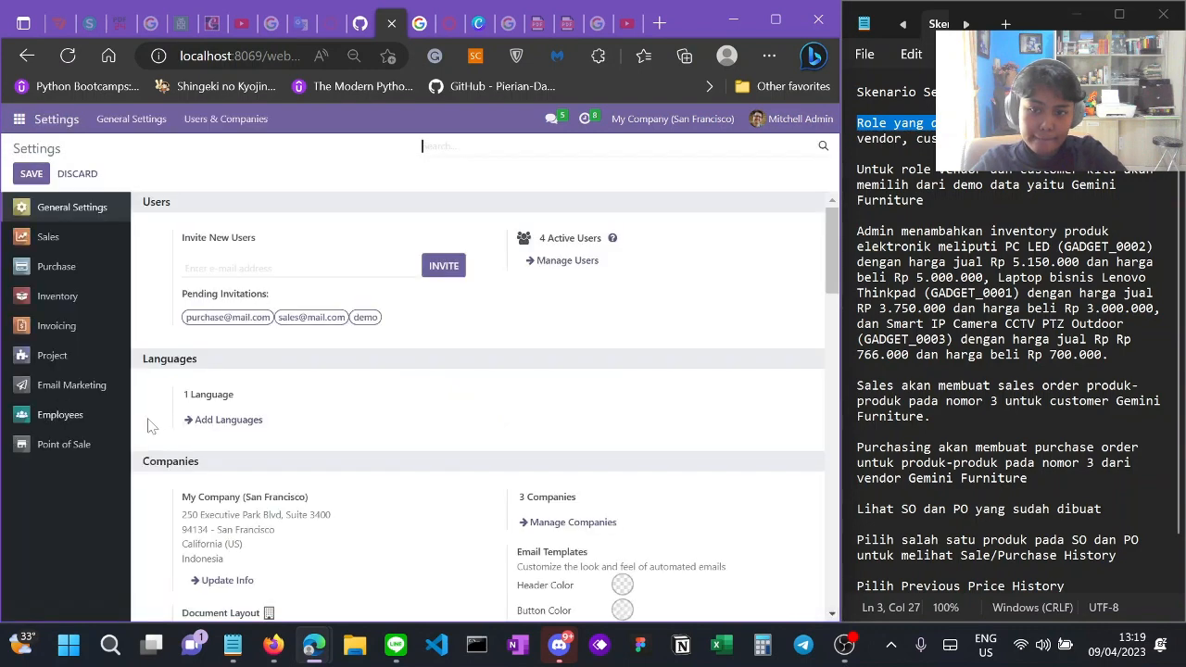
scroll(204, 422, down, 15)
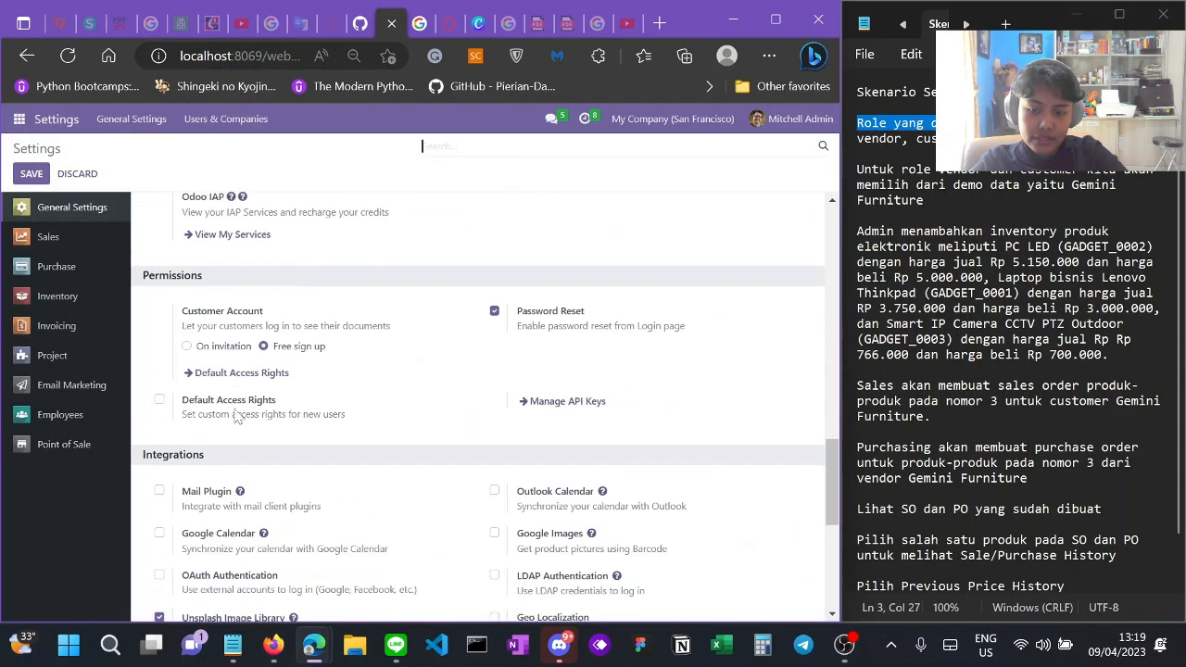
click(254, 414)
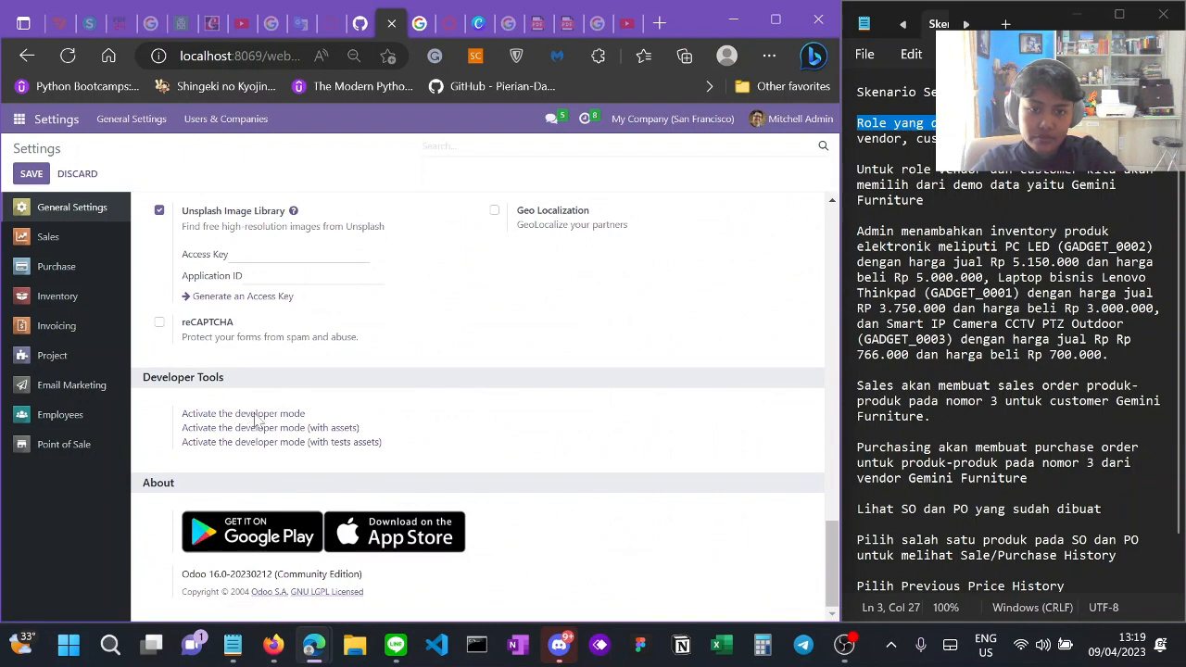
click(18, 118)
Step: Open Settings > Users & Companies > Users to see the four internal accounts
click(53, 422)
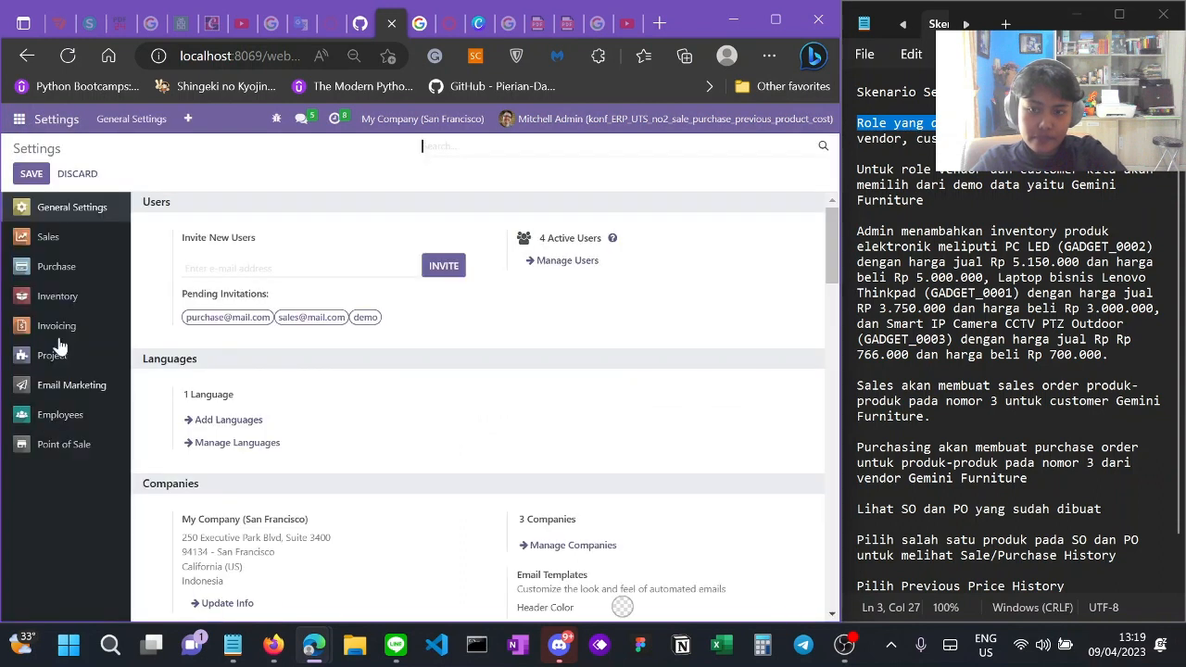
click(189, 120)
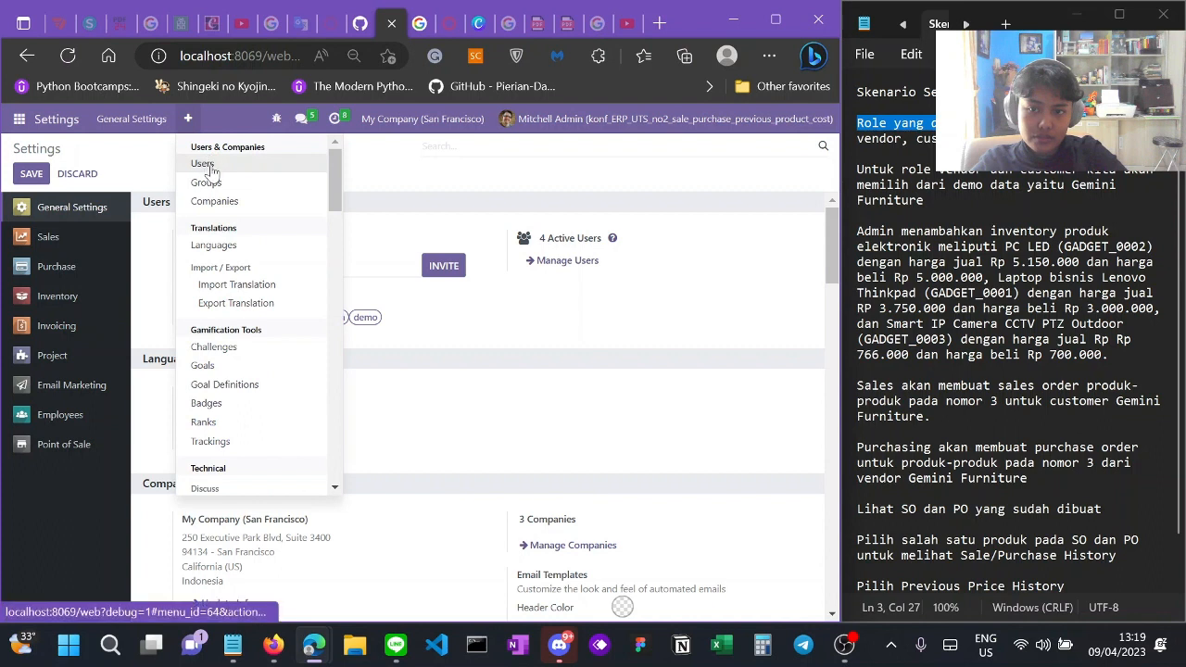
click(264, 162)
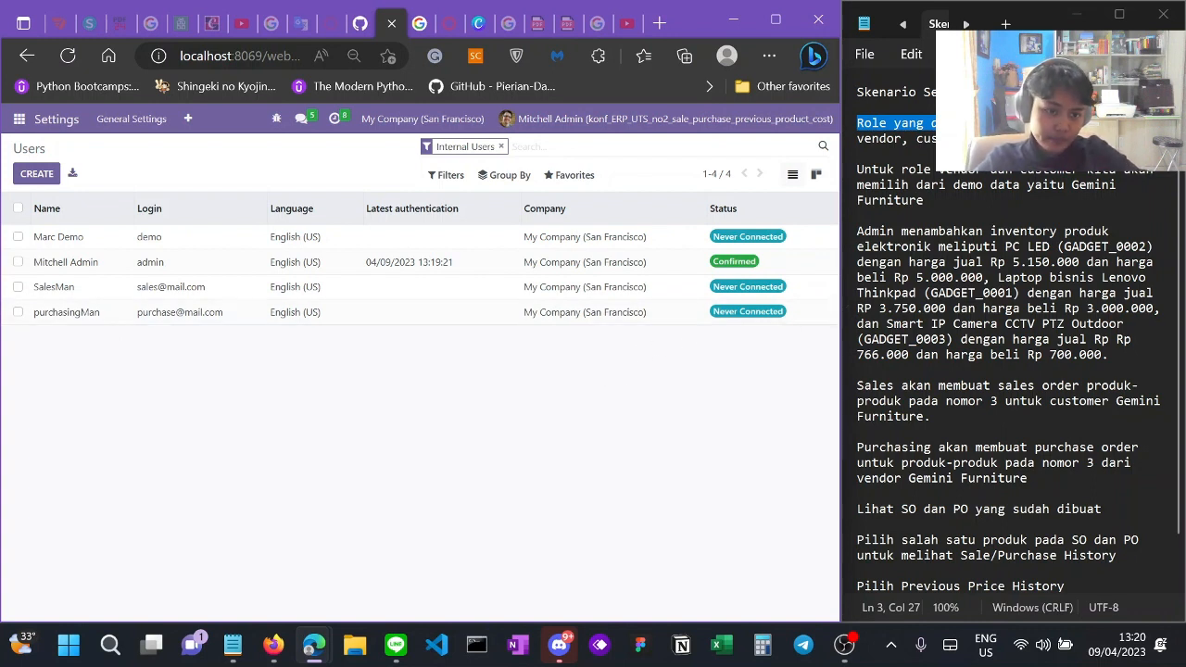
click(19, 119)
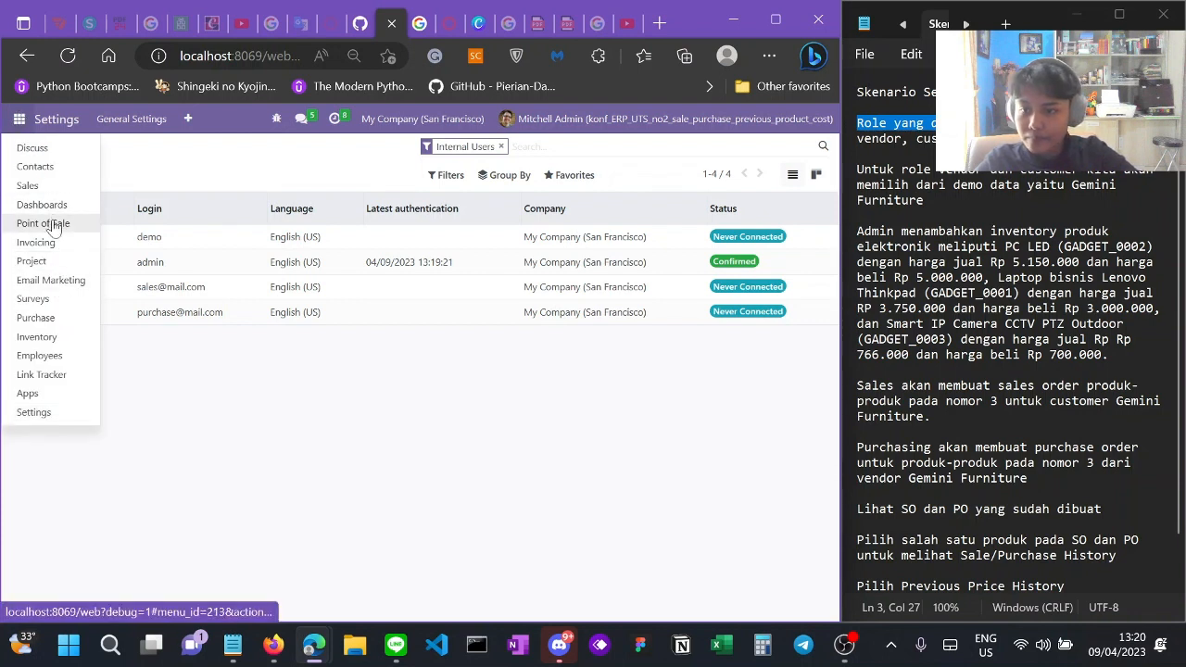
Step: Open Inventory > Products and find PC LED at Rp 5,150,000.00 with 10 units on hand
click(66, 338)
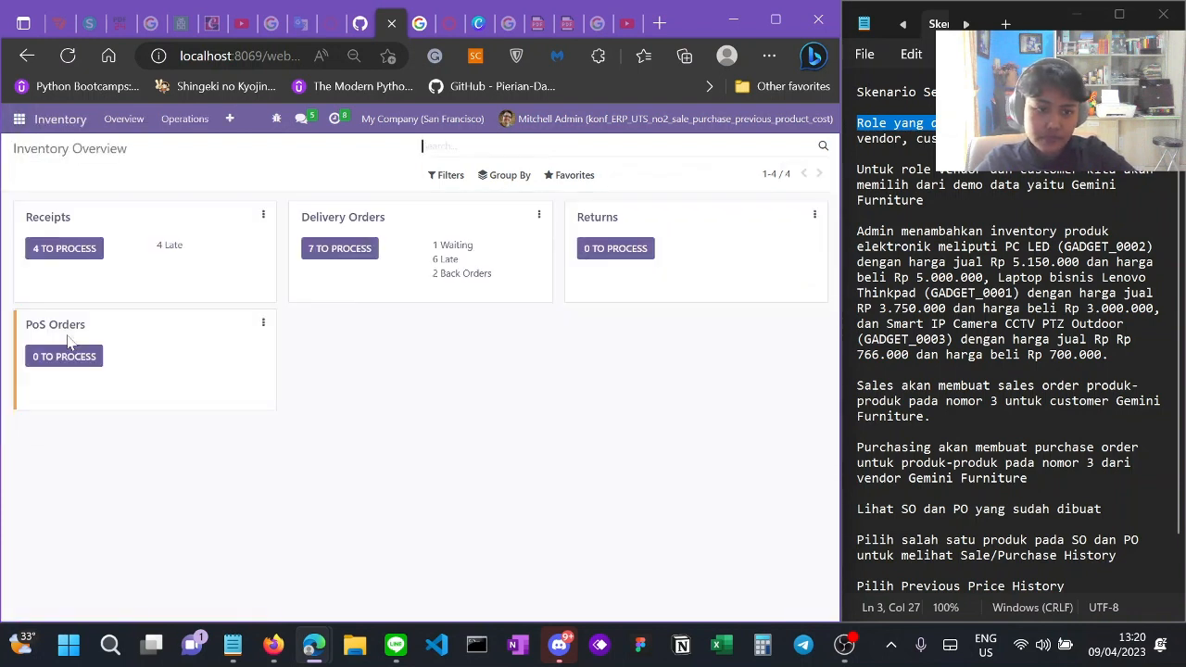
click(215, 122)
click(247, 167)
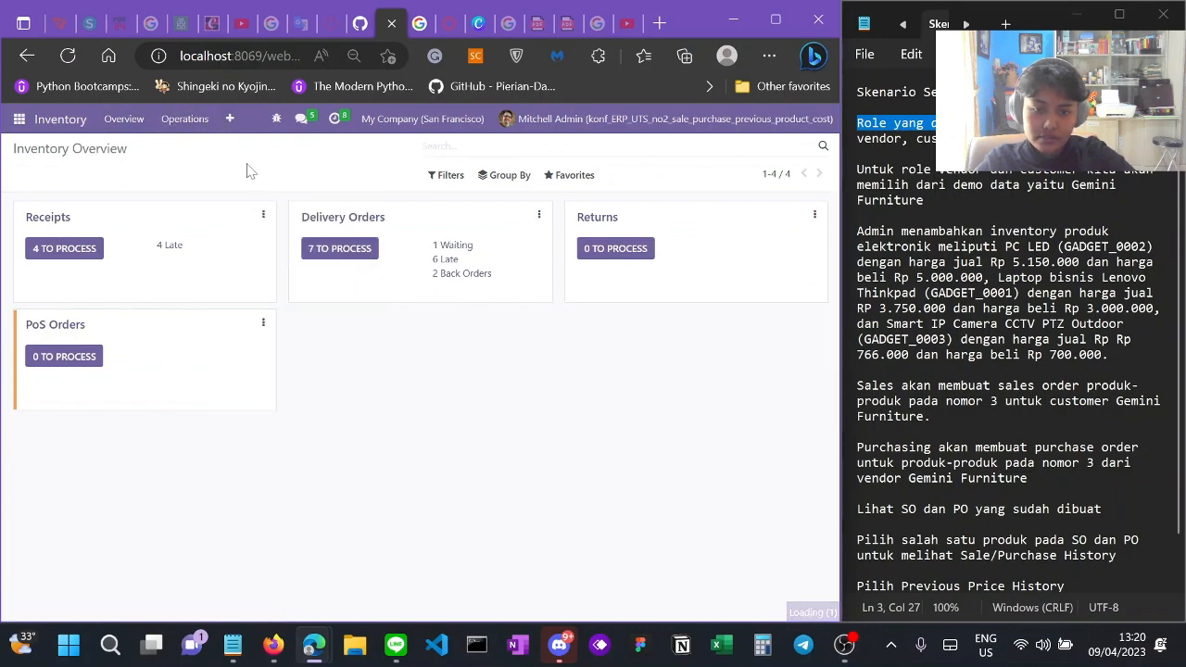
scroll(424, 361, down, 6)
scroll(424, 360, down, 3)
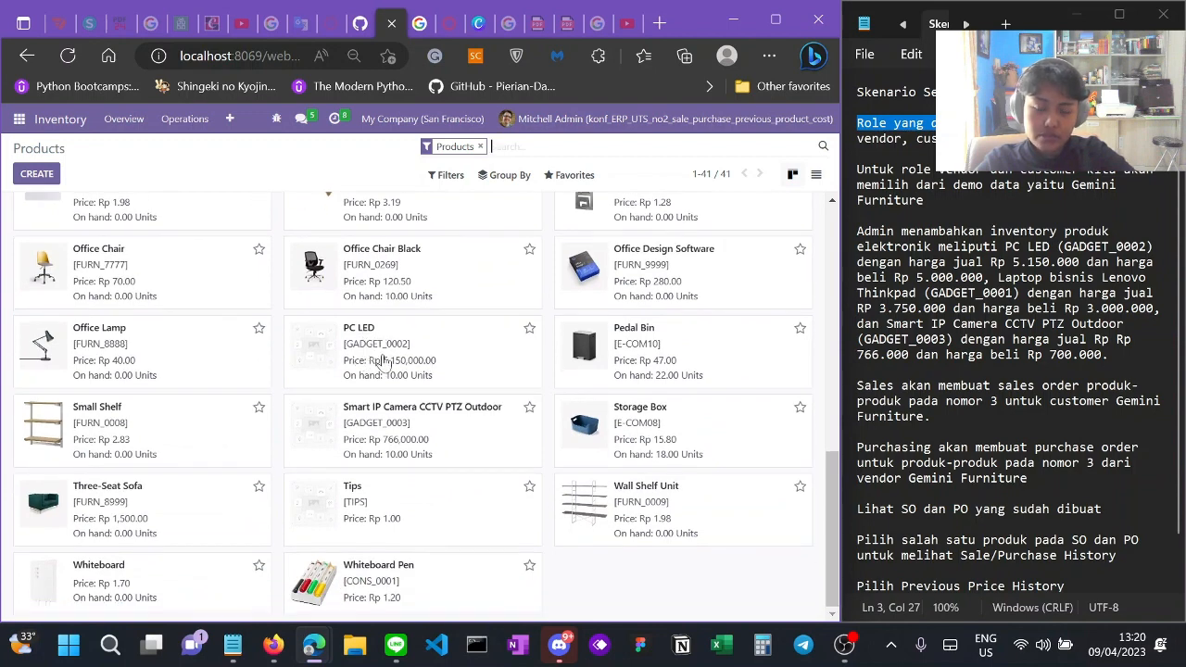
scroll(433, 434, up, 4)
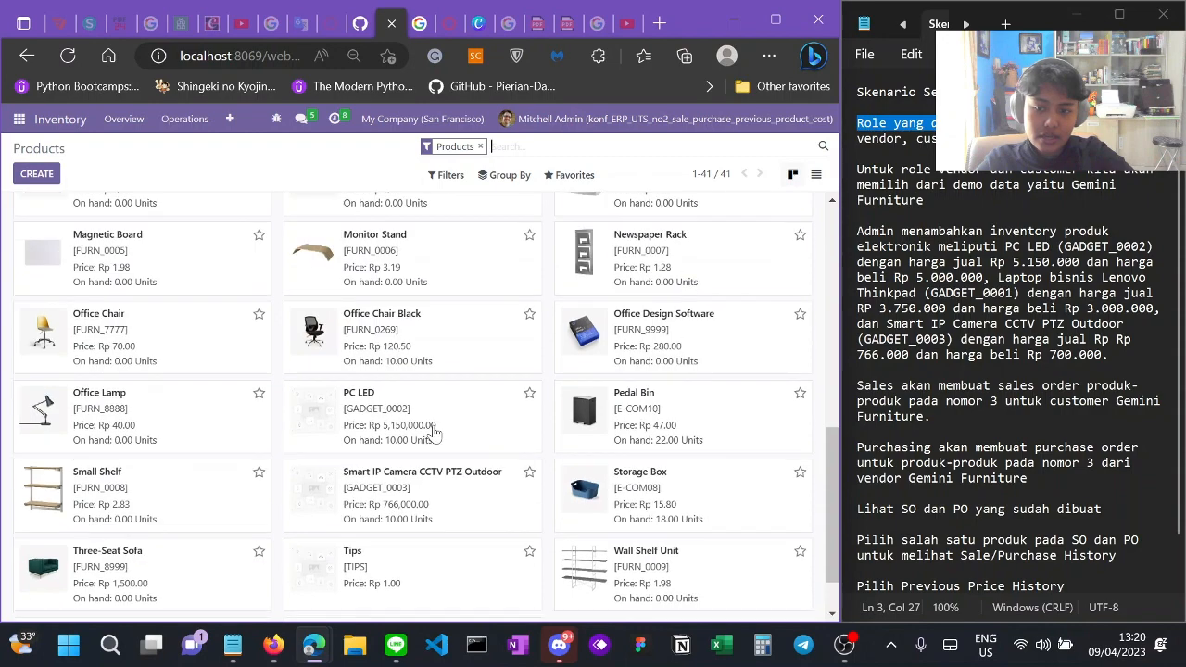
scroll(432, 430, up, 2)
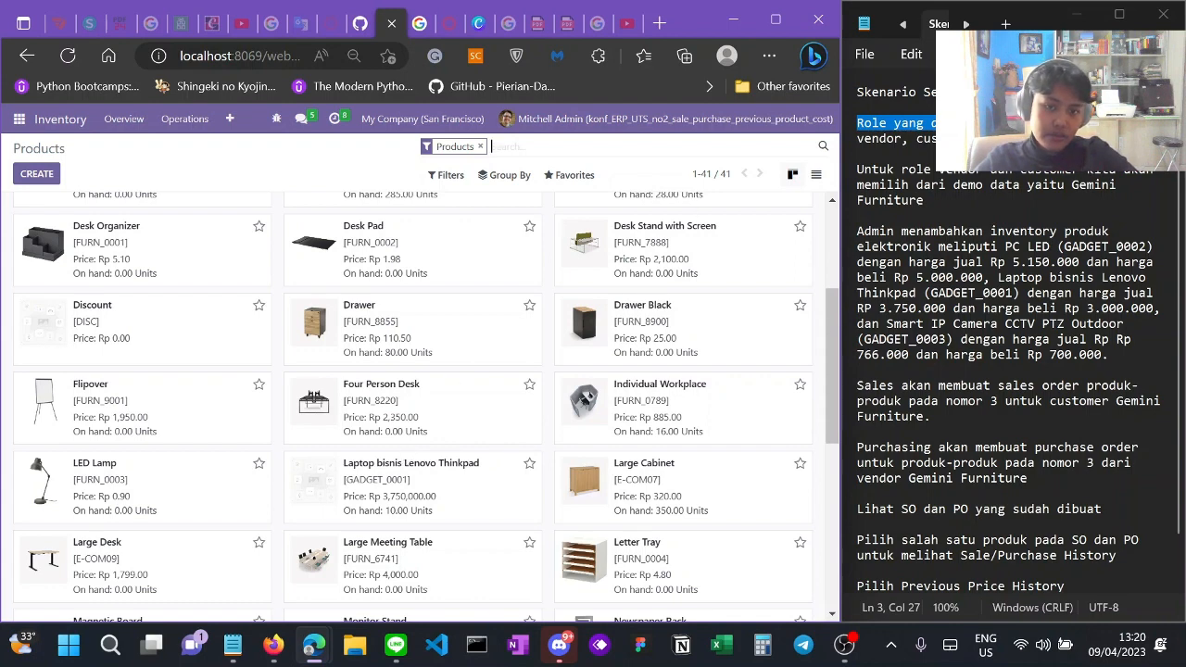
scroll(639, 257, up, 3)
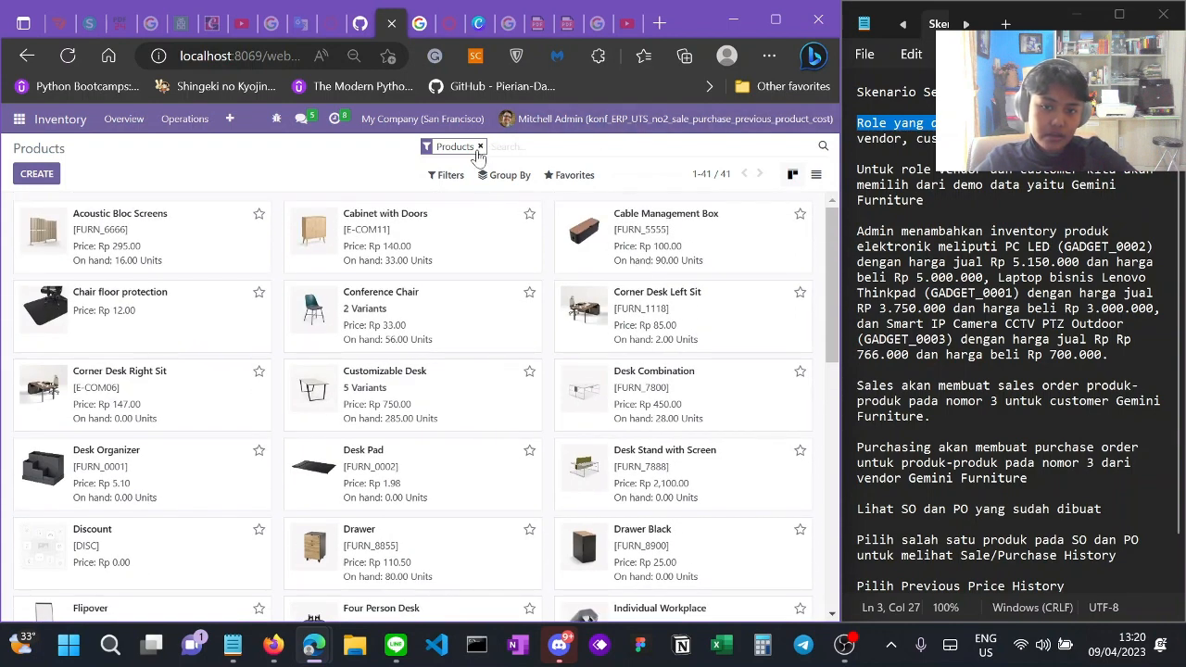
click(569, 119)
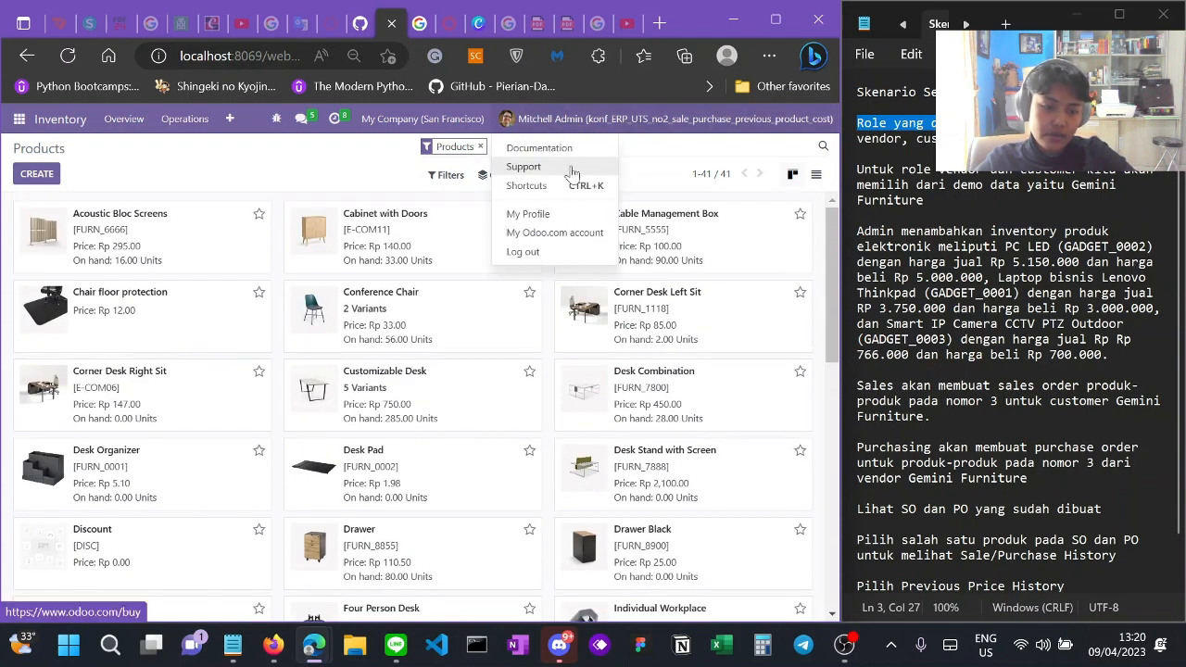
Step: Log out of the administrator session and sign in with the saved sales user login
click(524, 251)
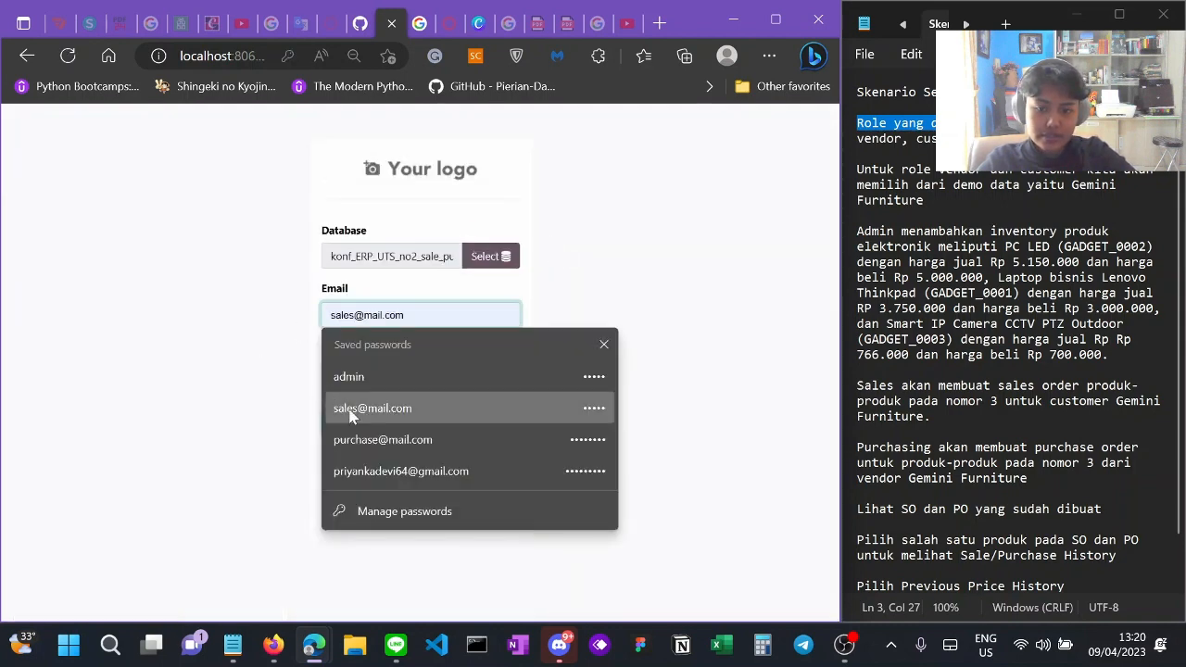
click(352, 410)
click(413, 422)
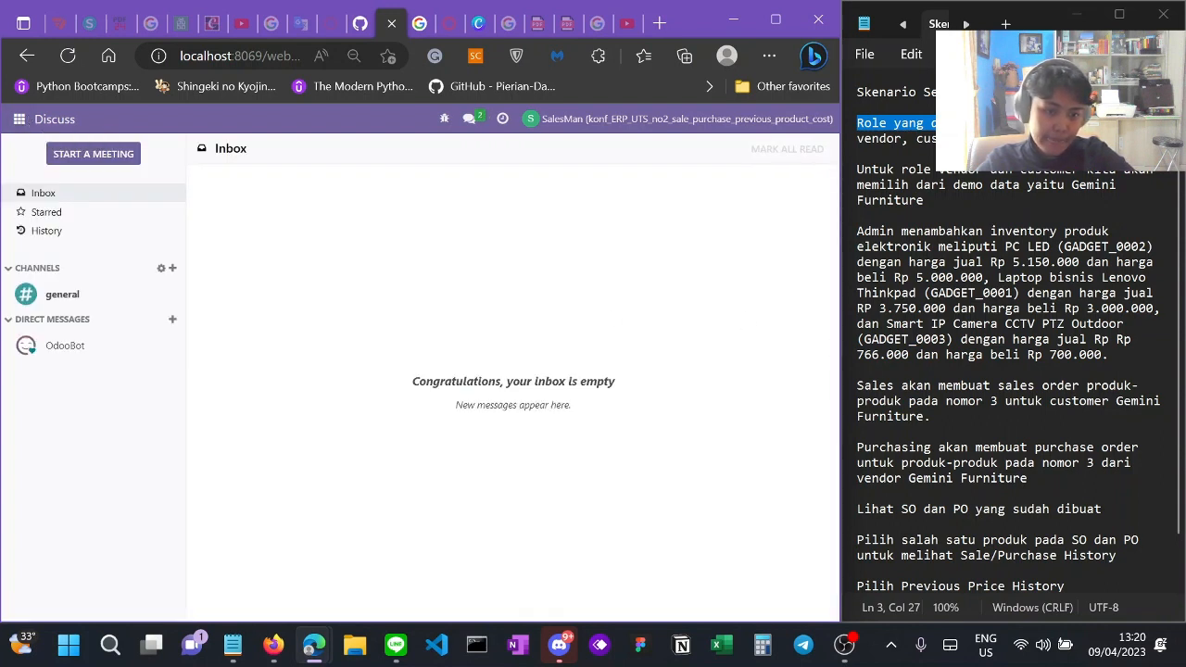
scroll(1009, 370, down, 1)
Step: Go to Sales > Orders > Orders and create a new quotation
click(19, 120)
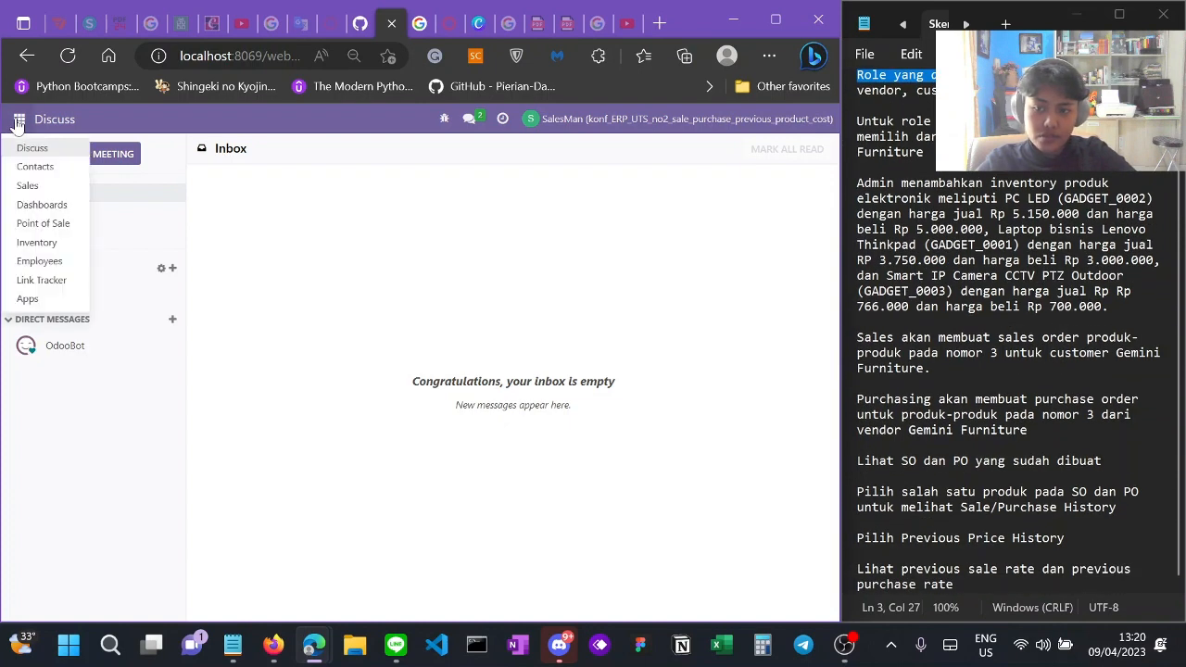
click(54, 188)
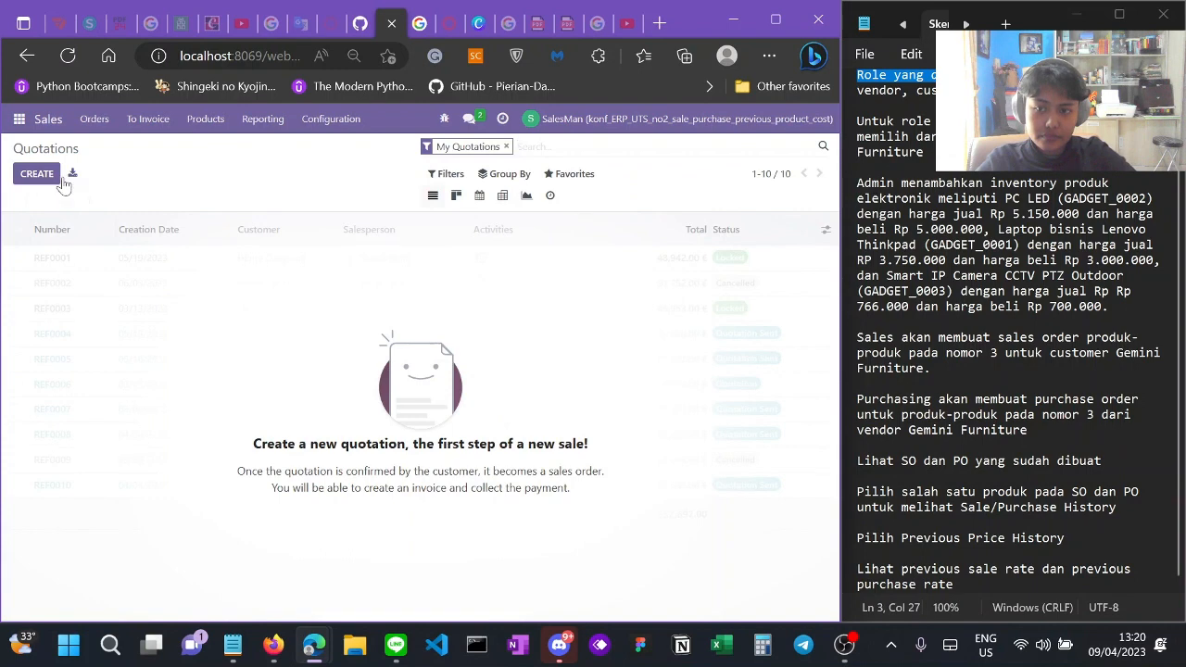
click(91, 123)
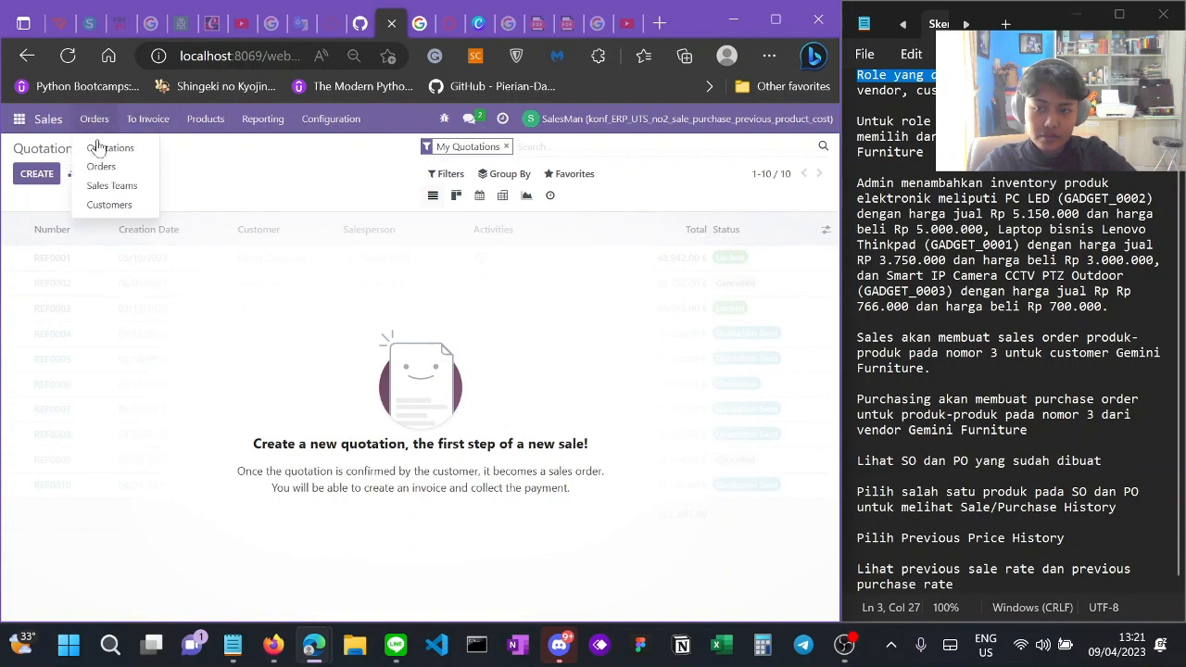
click(100, 154)
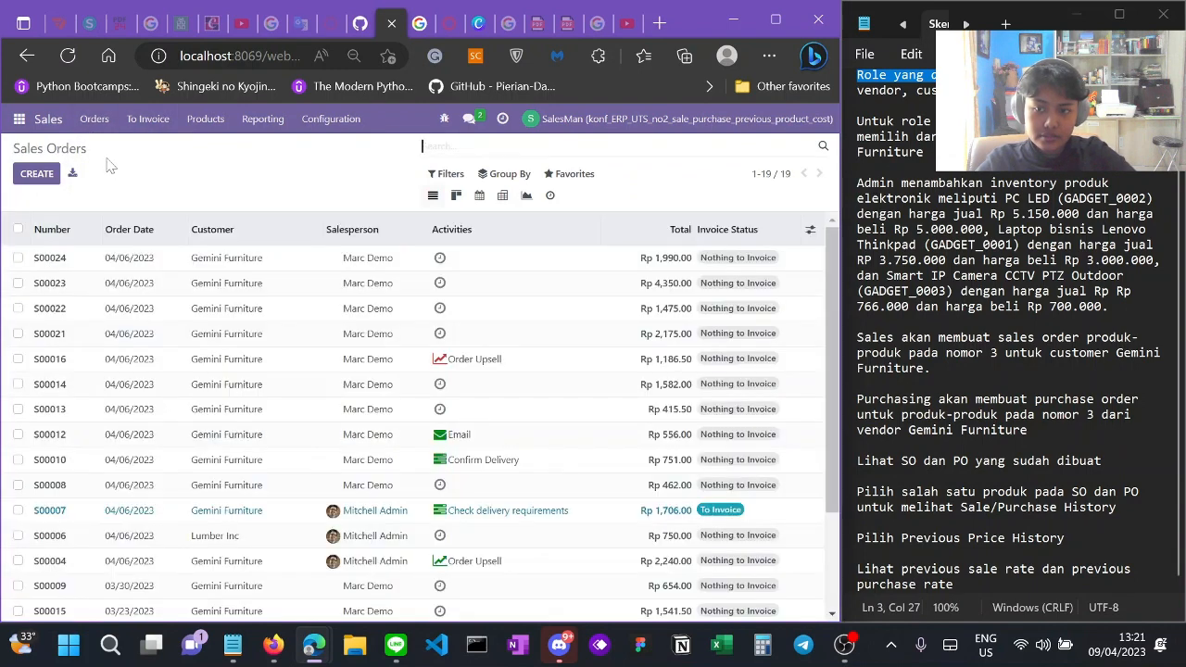
click(28, 176)
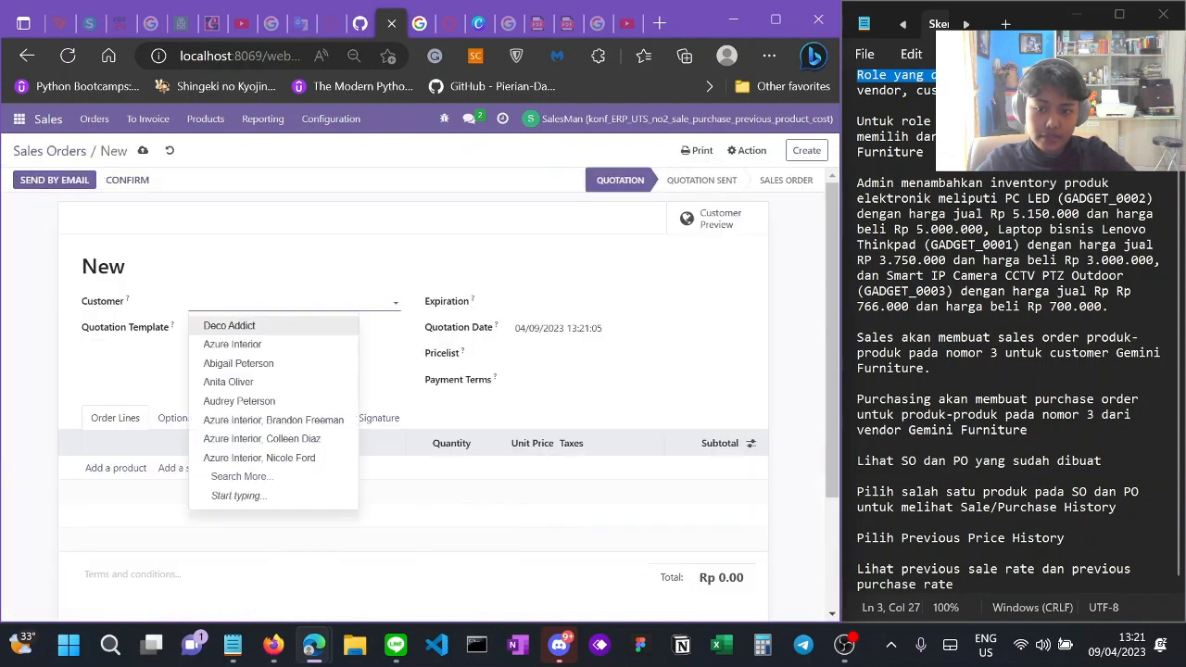
Step: Set the quotation's customer to Gemini Furniture
text(gem)
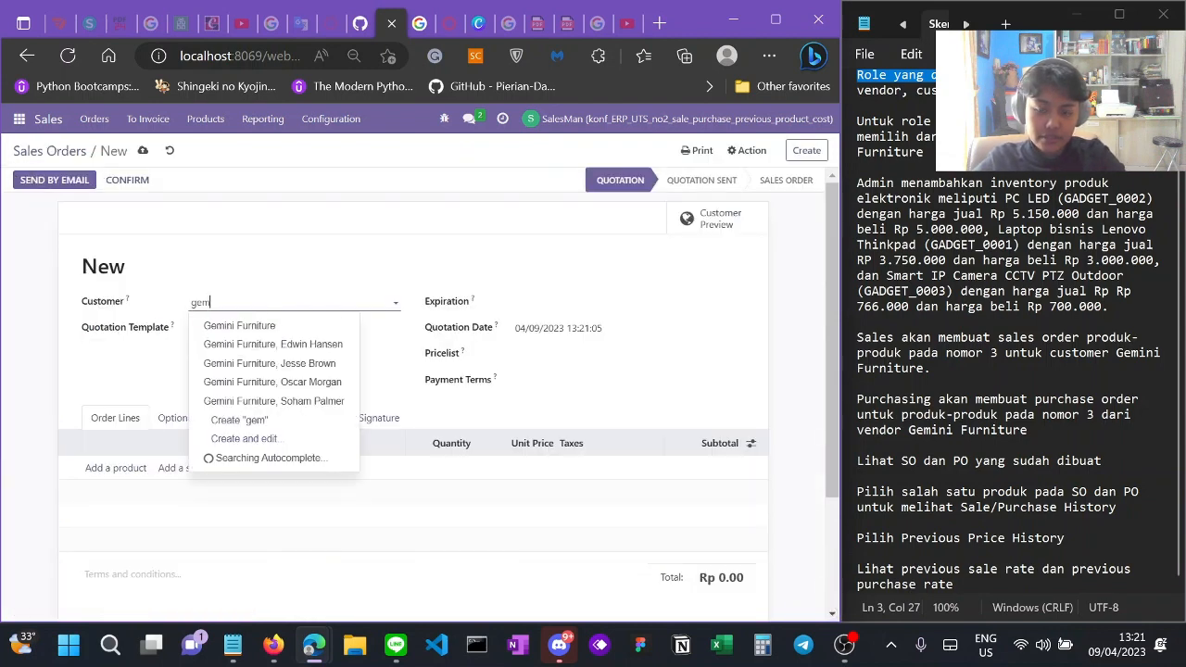
click(318, 326)
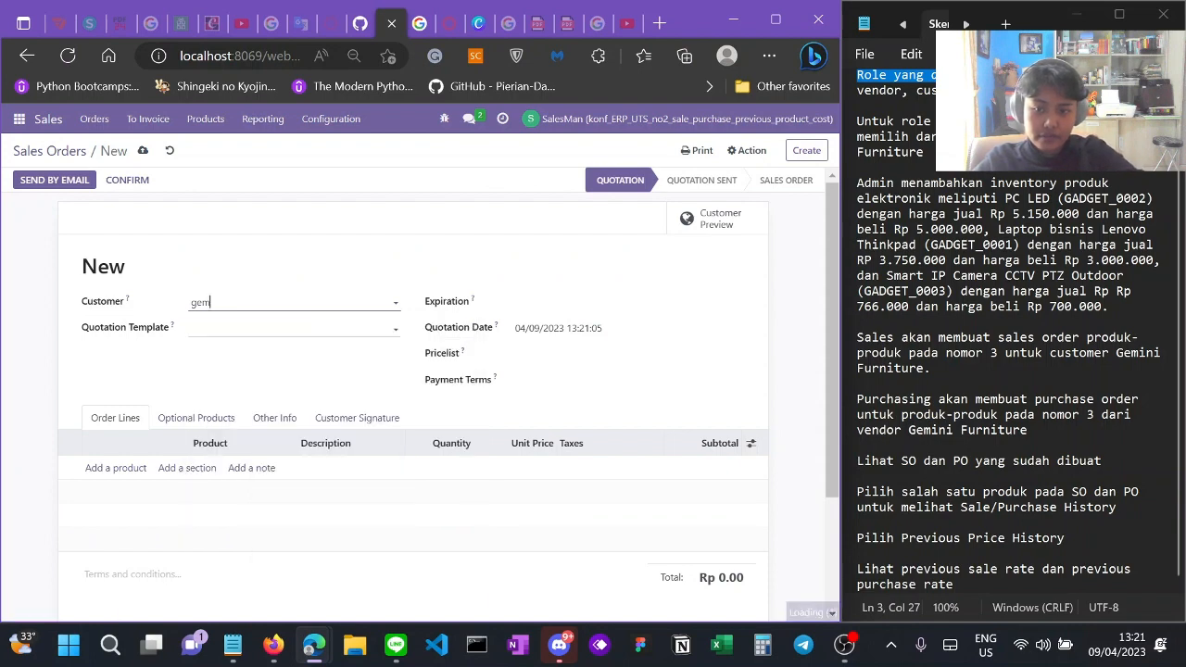
scroll(532, 293, down, 2)
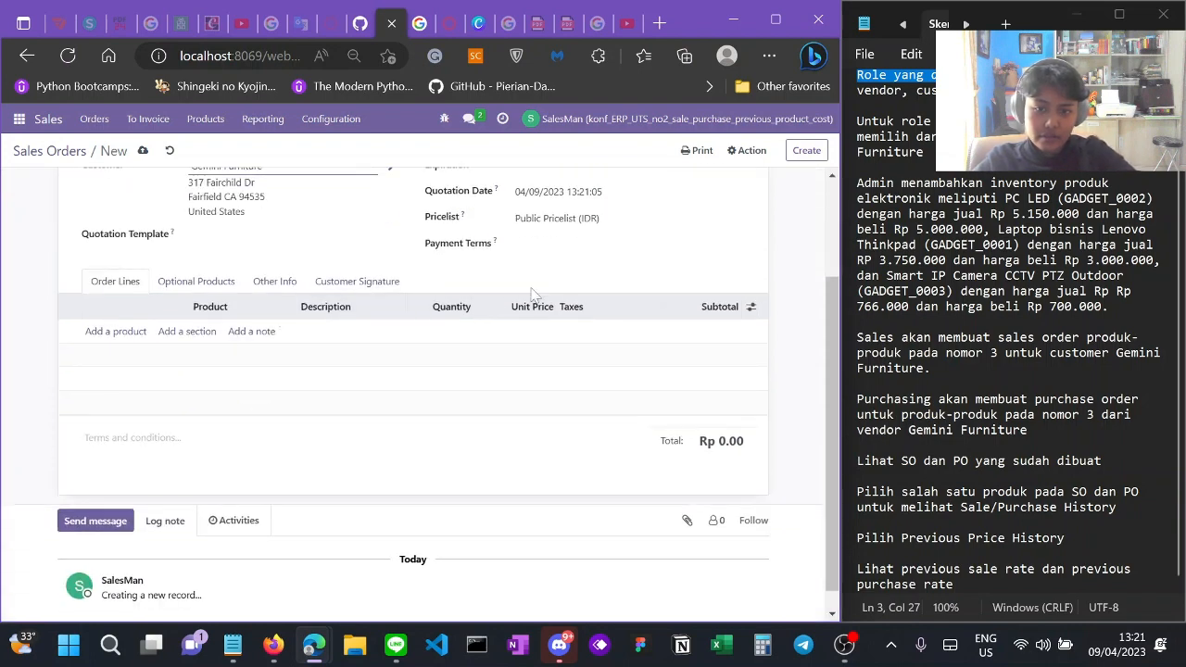
scroll(531, 293, up, 1)
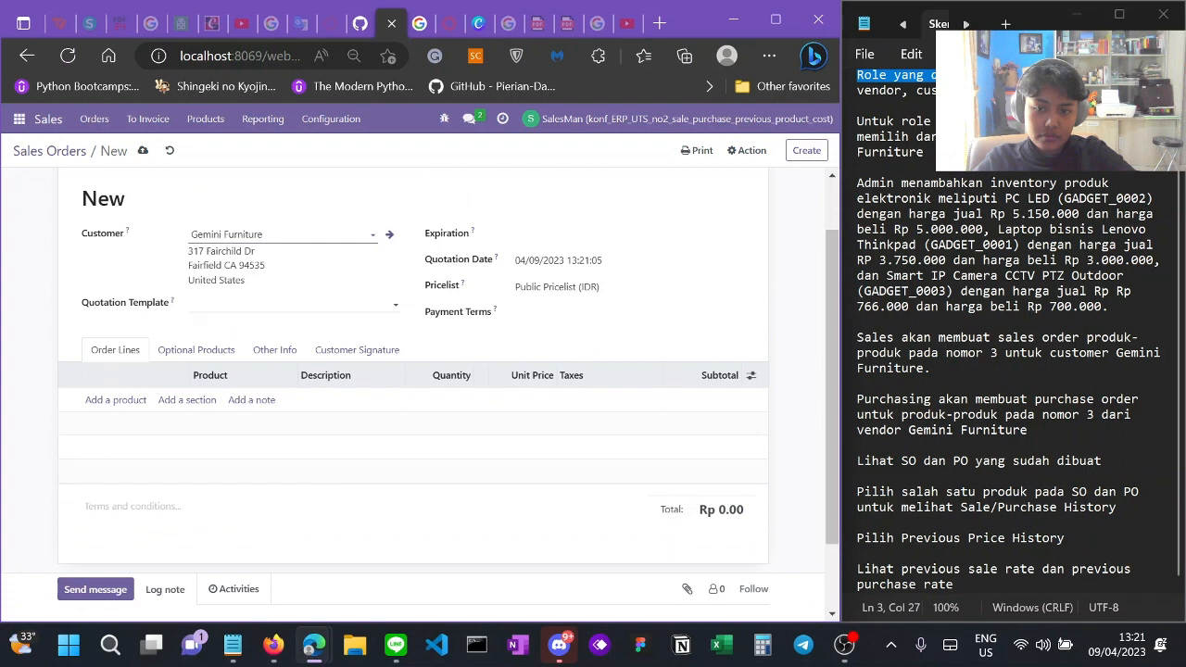
click(356, 305)
click(463, 341)
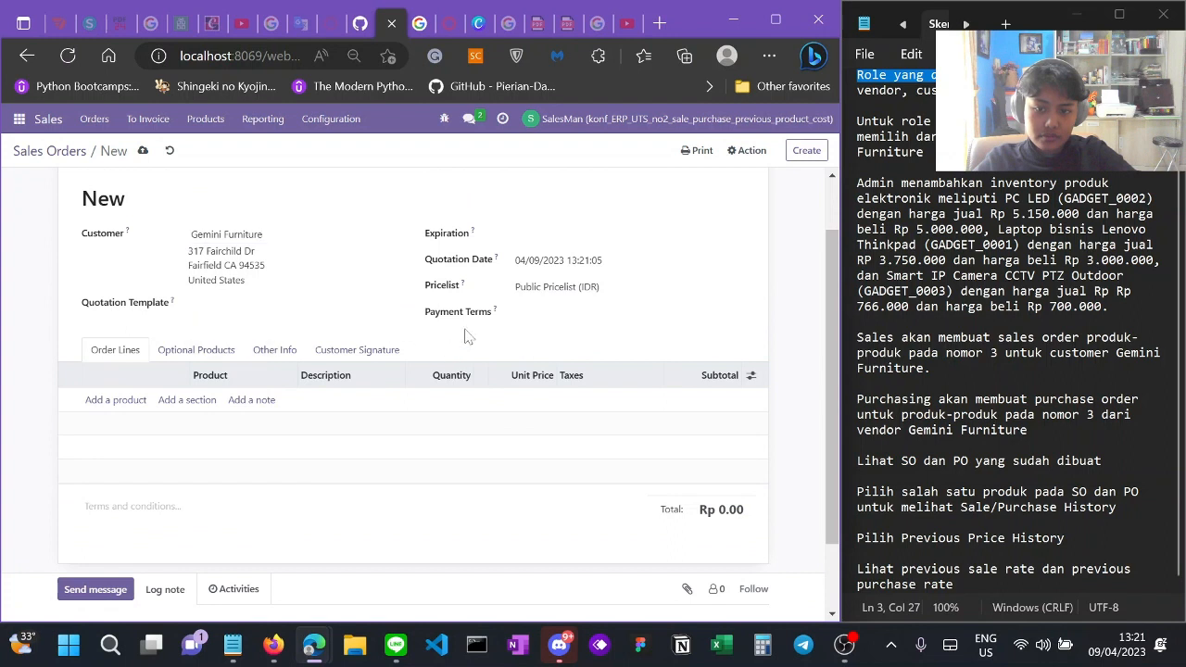
Step: Set the expiration date to 04/23/2023 and add an empty order line
click(535, 239)
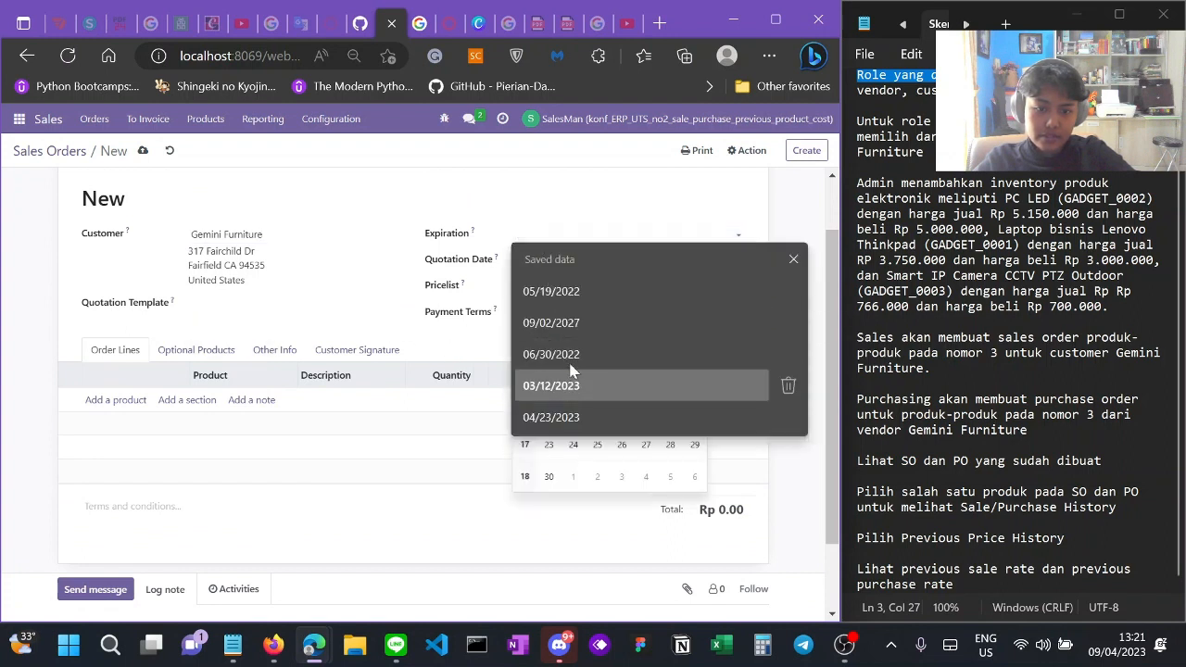
click(552, 450)
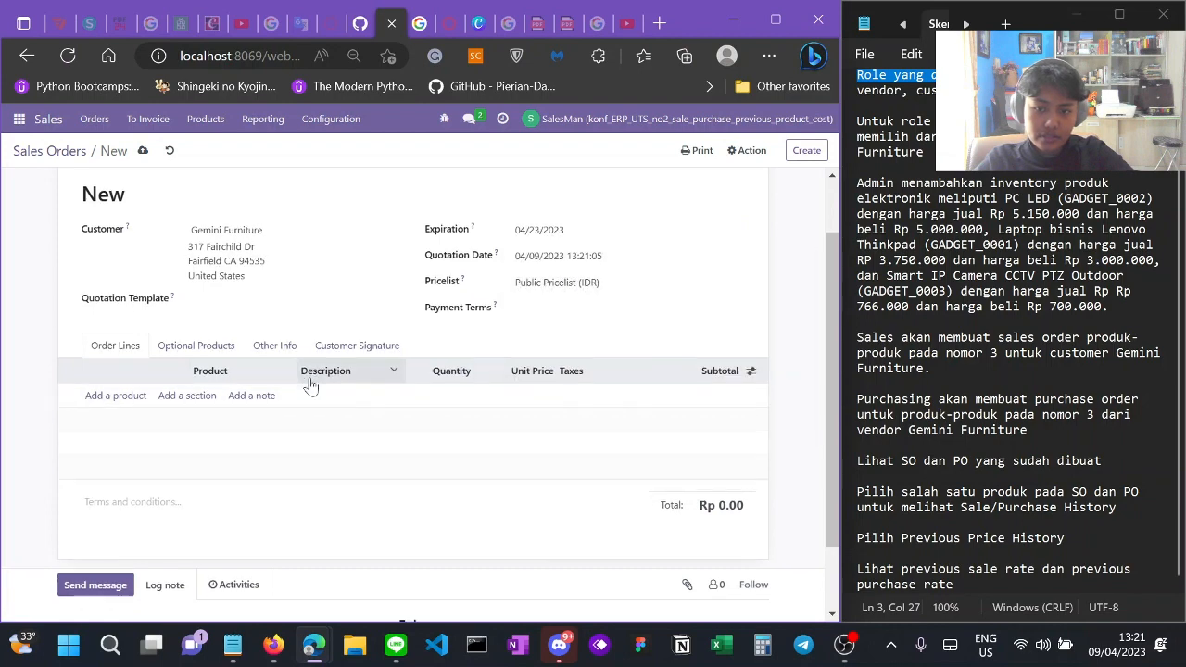
scroll(312, 387, down, 1)
scroll(313, 387, up, 2)
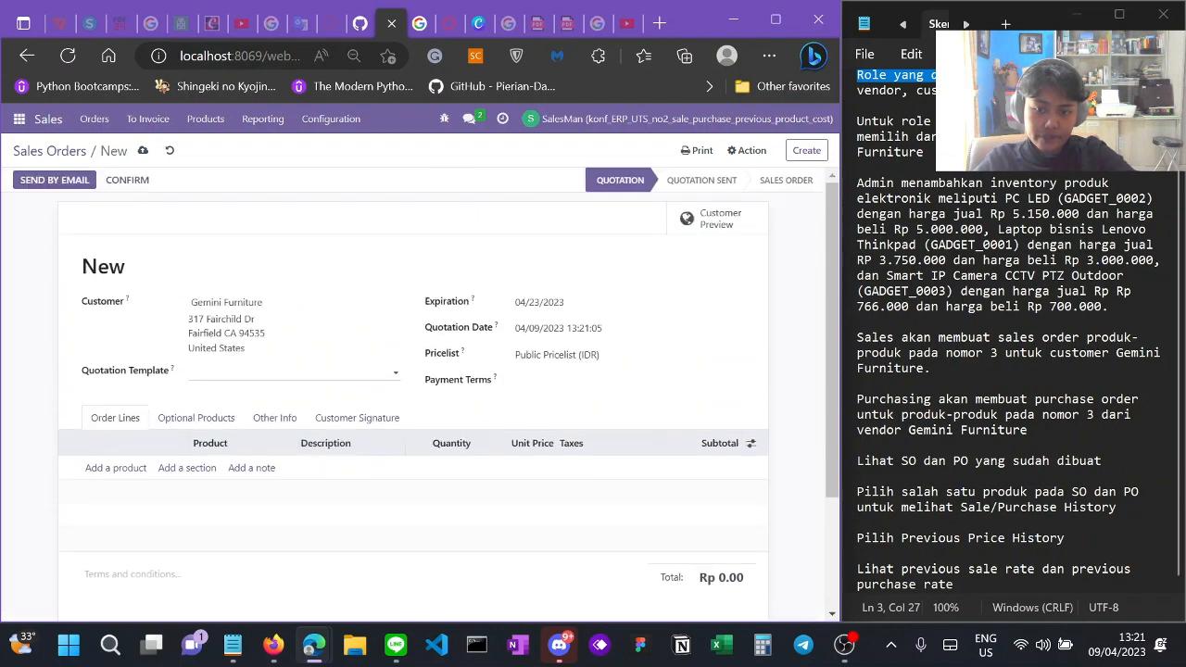
click(94, 470)
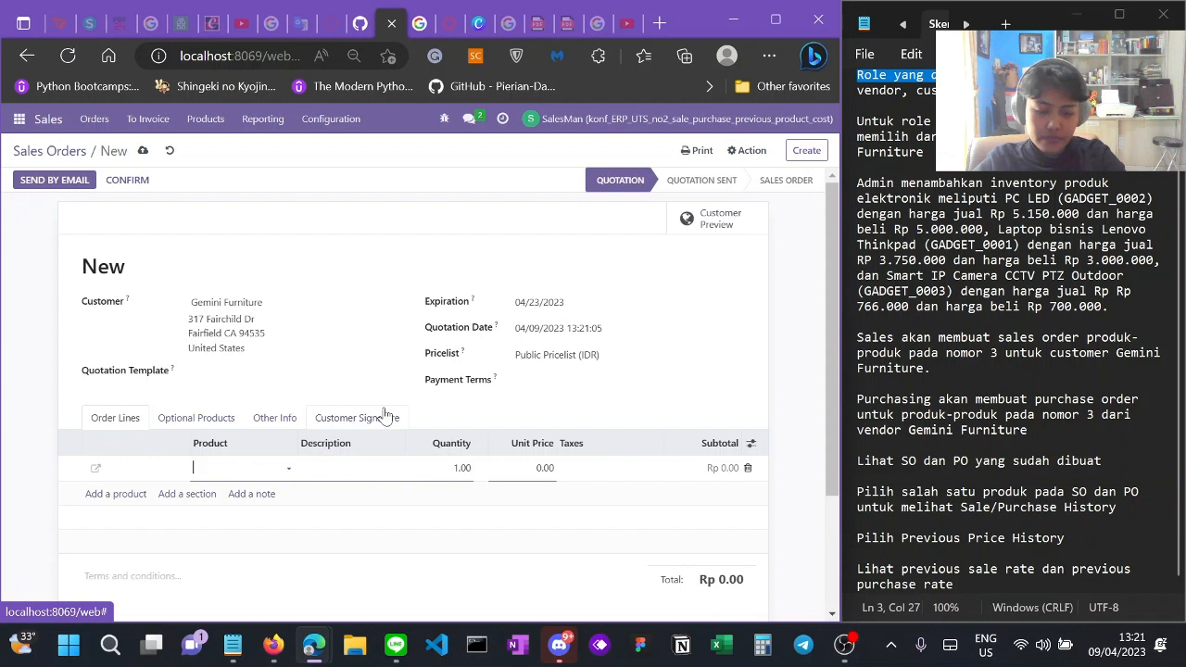
Step: Add order lines for PC LED and Laptop bisnis Lenovo Thinkpad
text(PC)
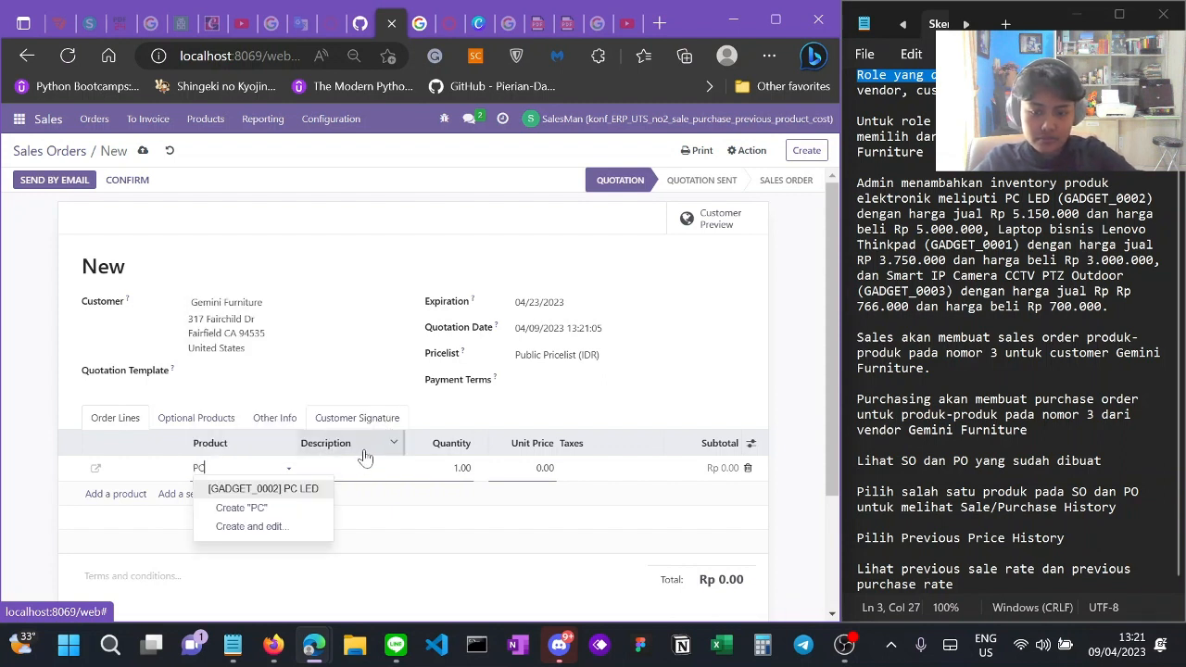
click(311, 489)
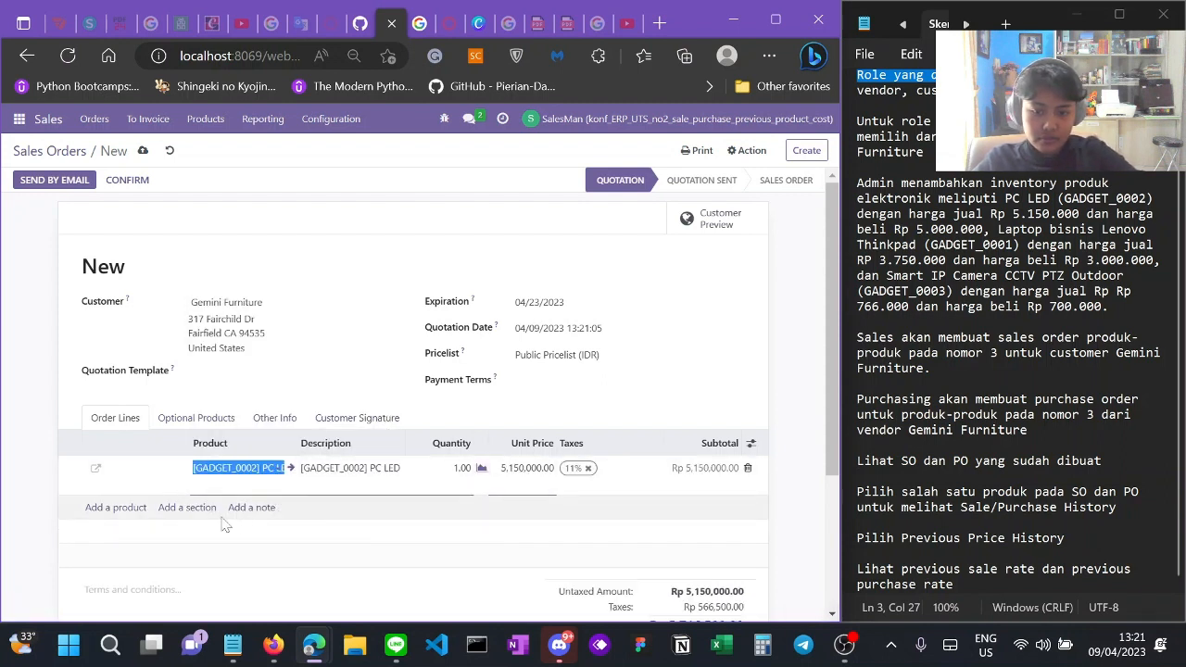
click(128, 509)
click(128, 509)
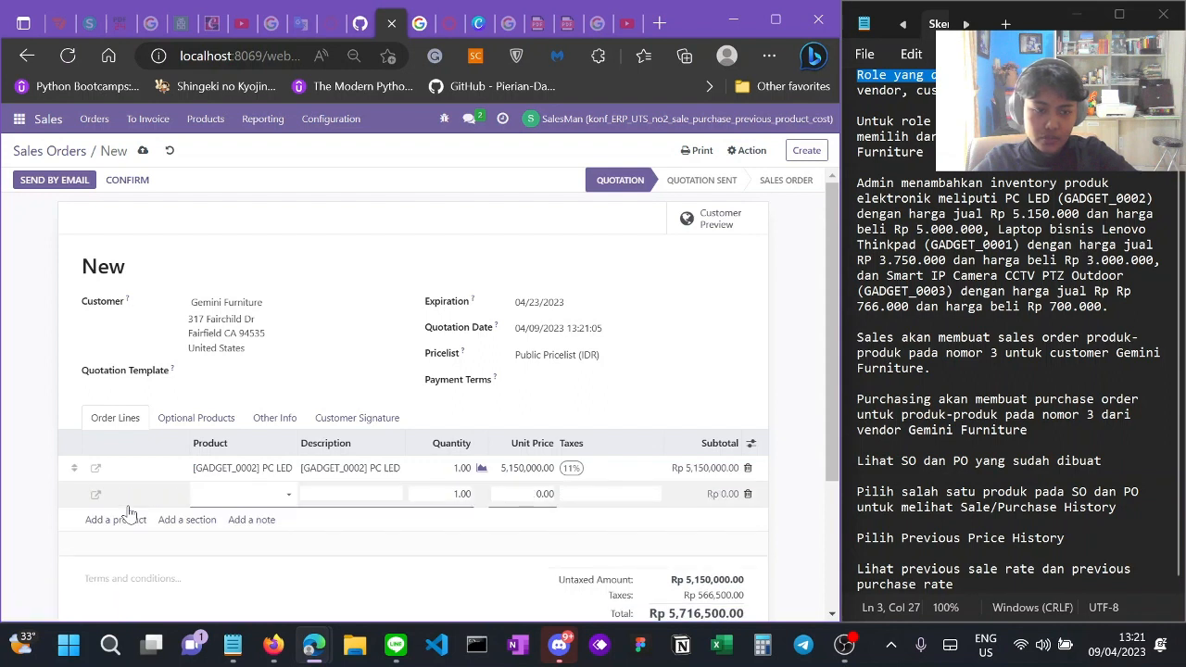
text(laptop bi)
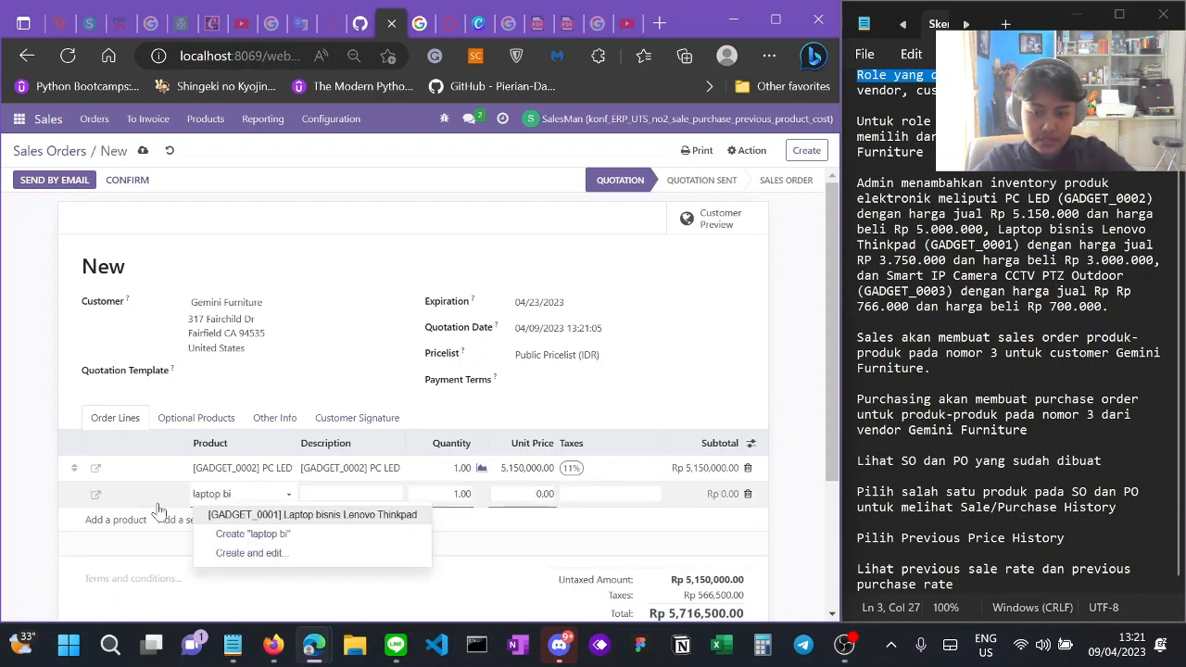
click(306, 516)
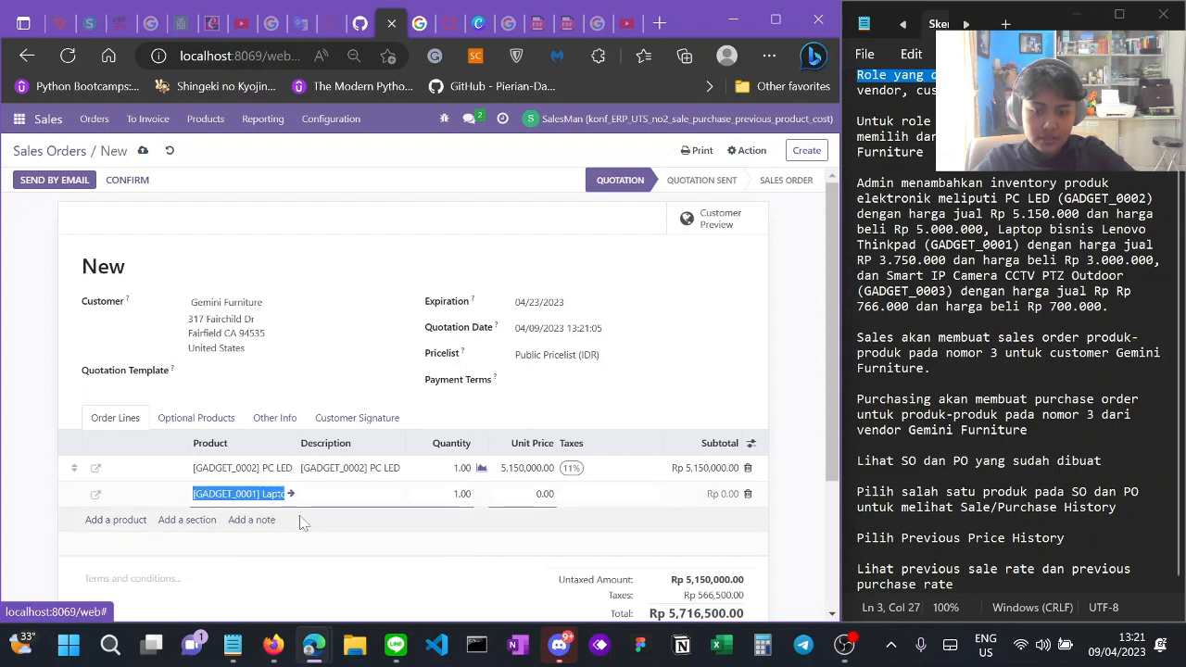
click(121, 533)
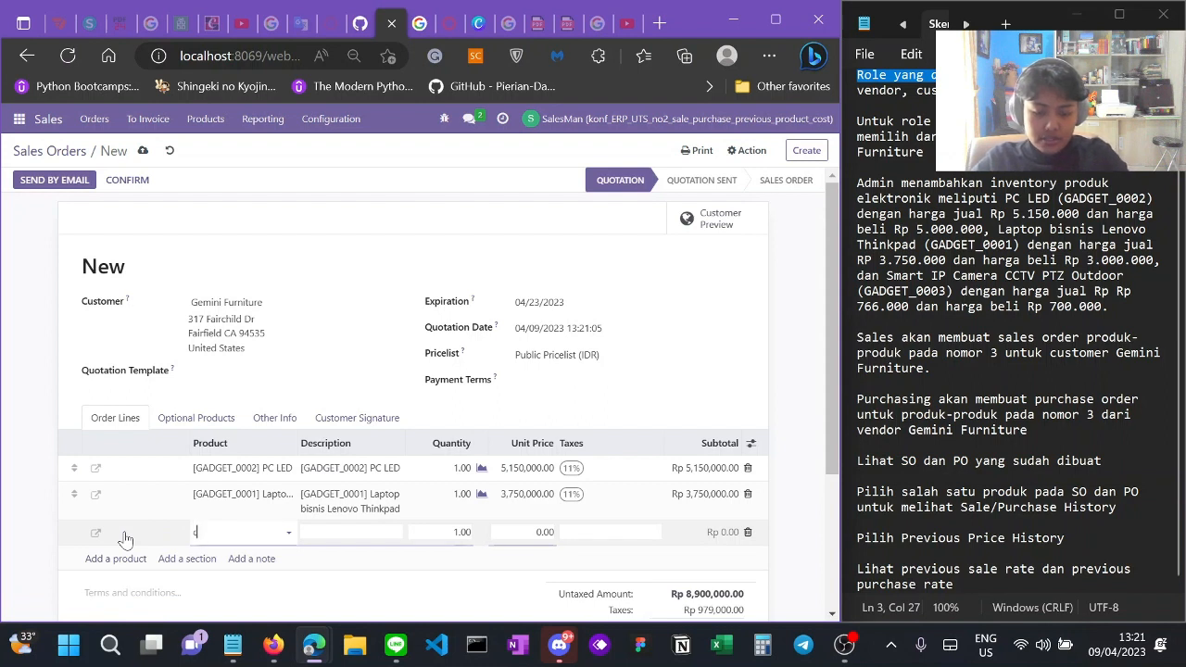
Step: Add the Smart IP Camera CCTV PTZ Outdoor line and confirm as sales order S00025
text(cctv)
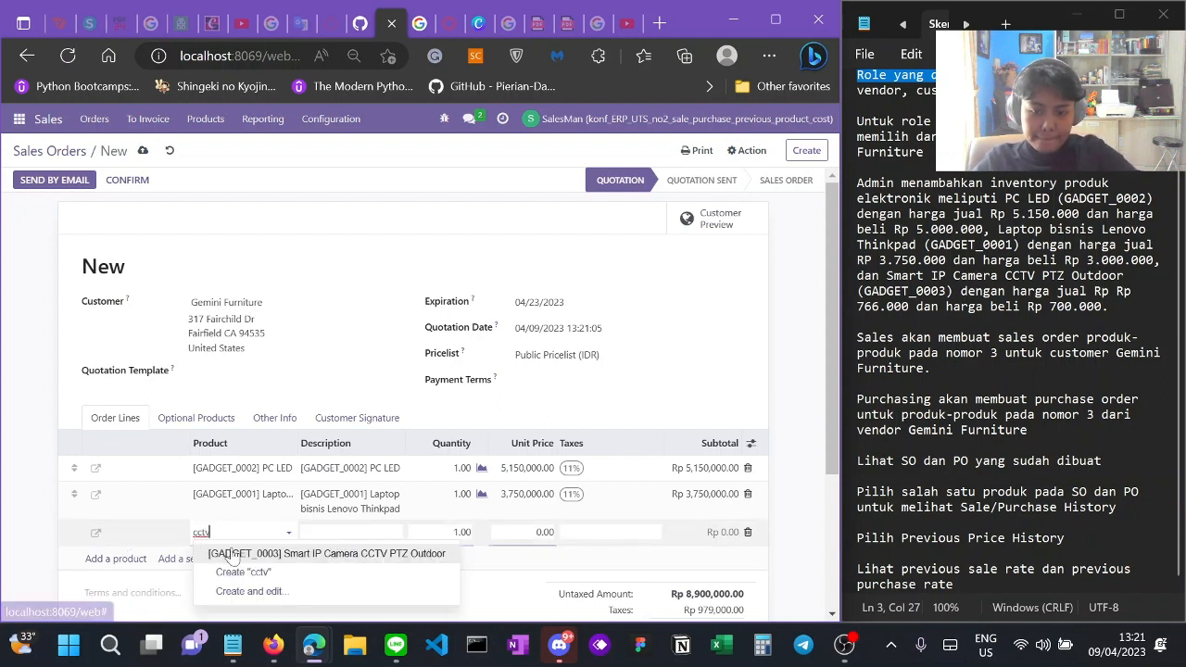
click(234, 554)
scroll(474, 438, down, 5)
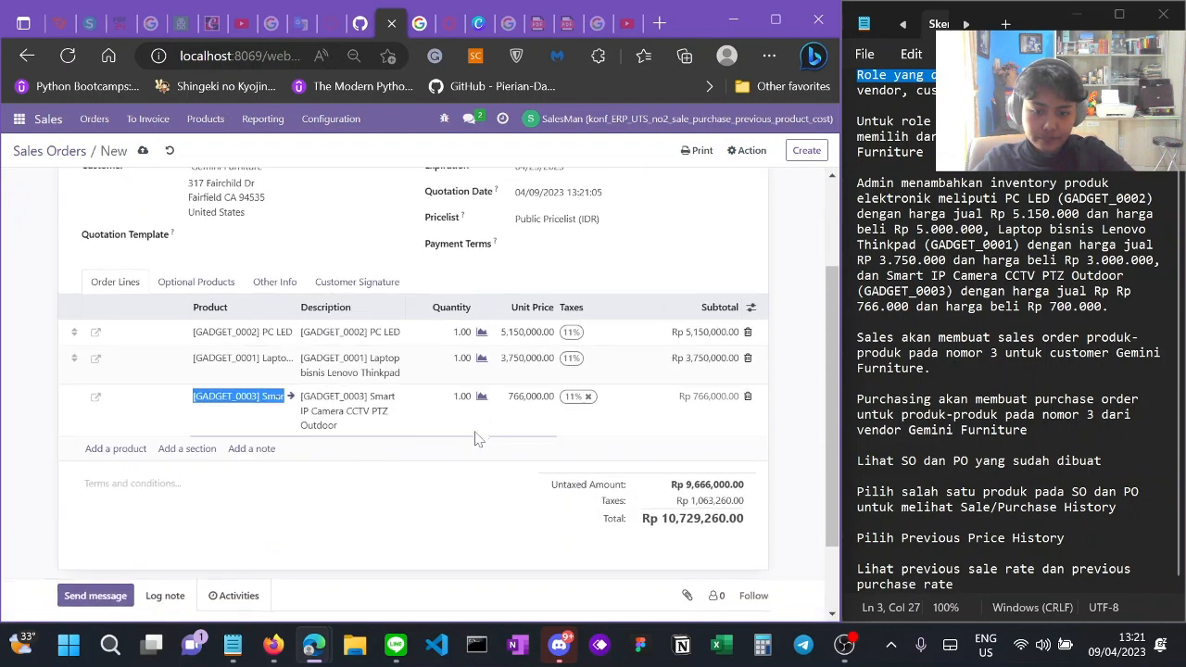
scroll(474, 437, up, 3)
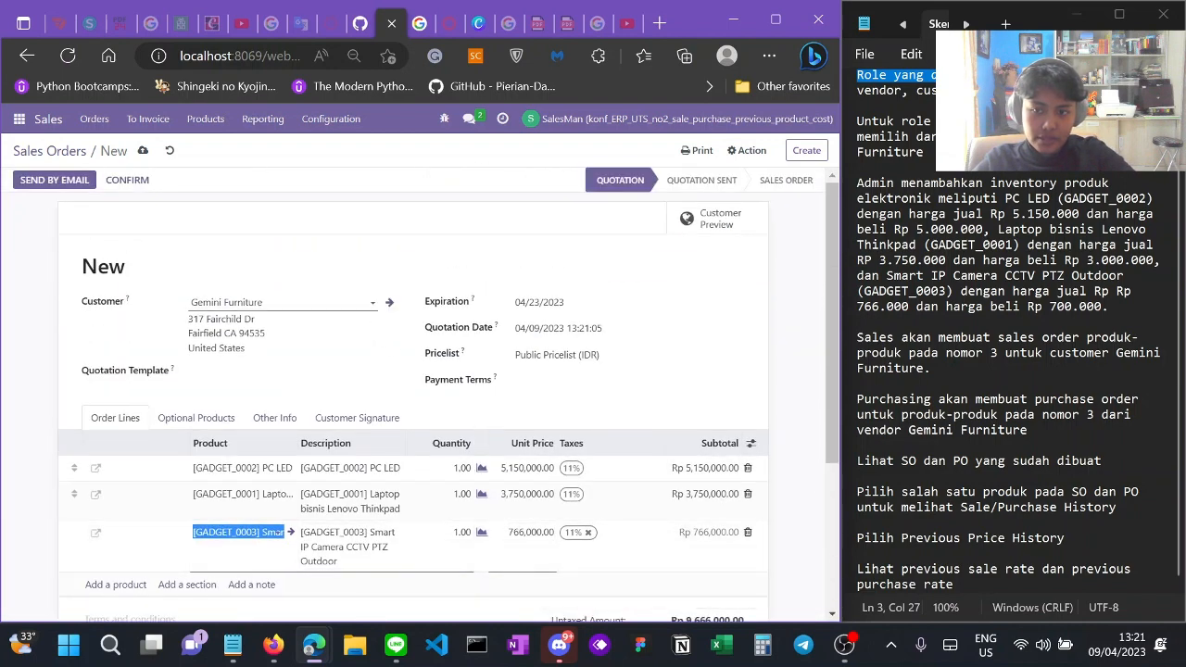
click(405, 250)
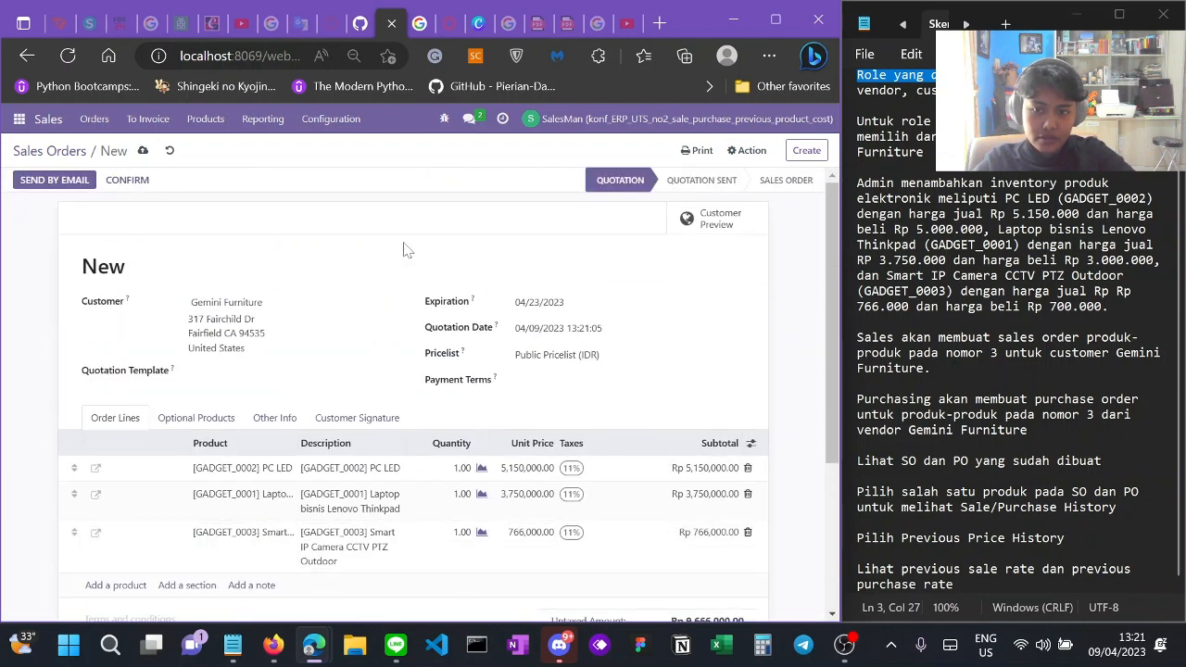
click(140, 184)
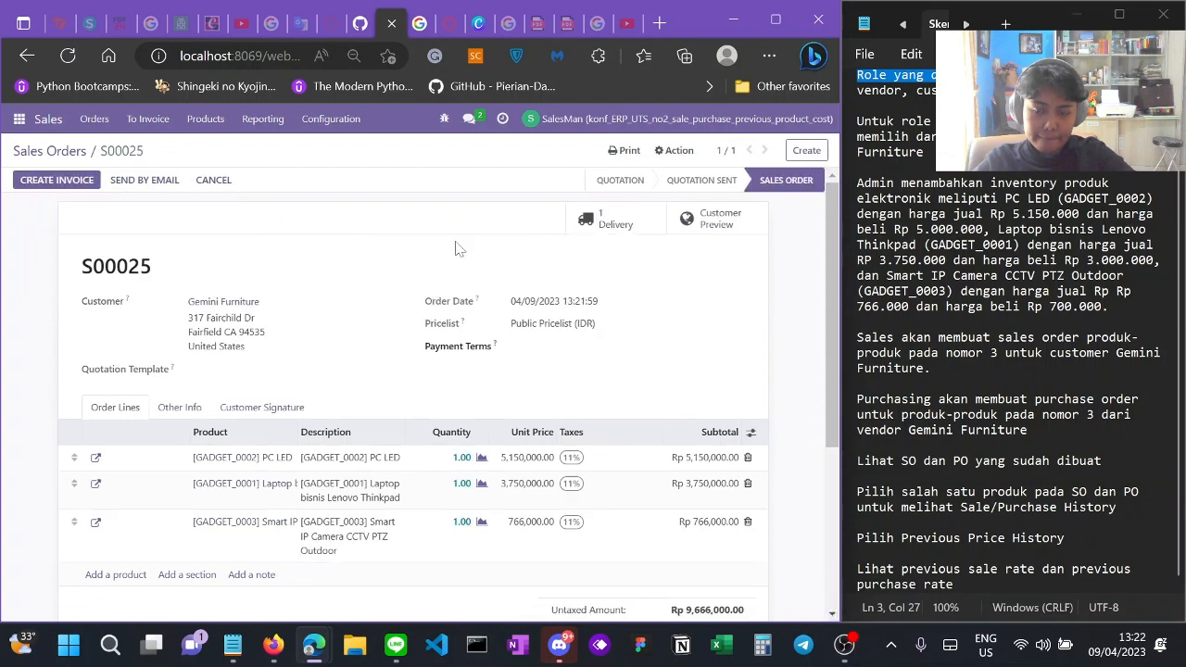
Step: Scroll through confirmed sales order S00025 to check its three lines and Rp 10,729,260.00 total
scroll(455, 247, down, 5)
scroll(455, 246, up, 5)
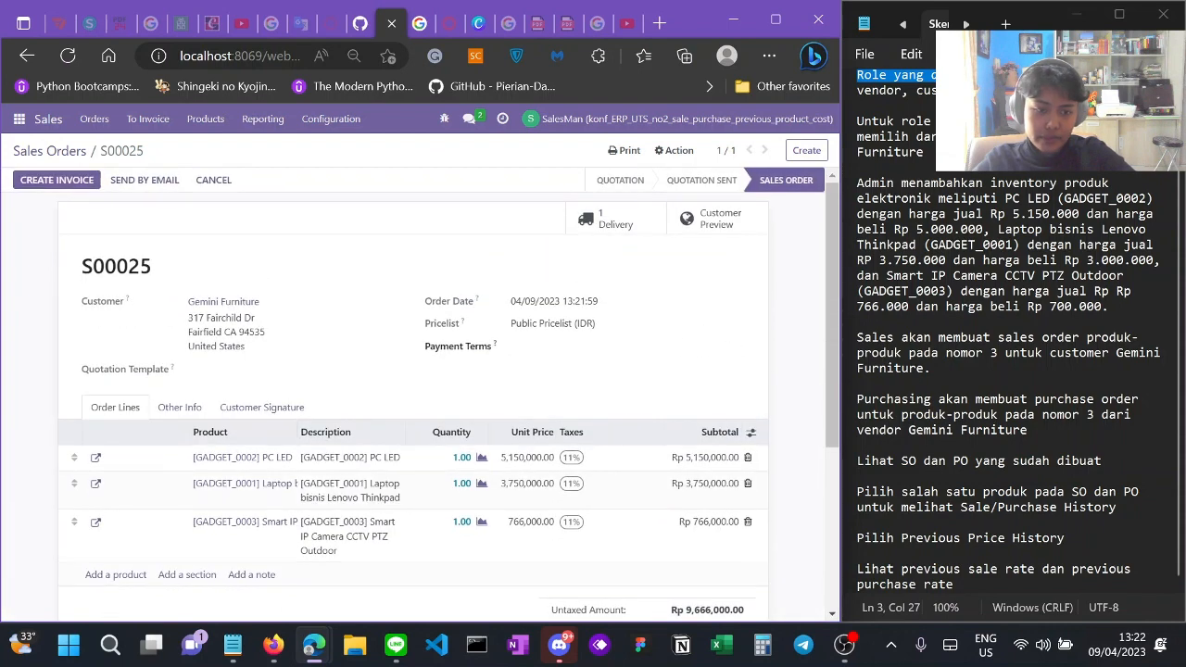
scroll(342, 413, down, 2)
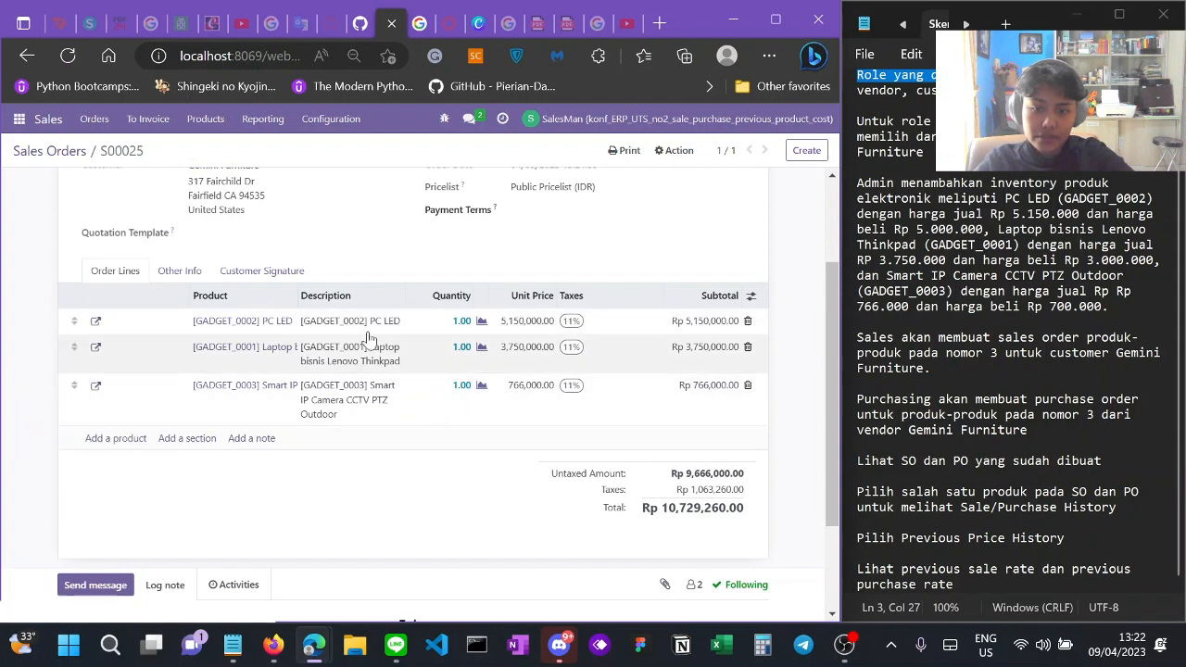
scroll(450, 387, up, 2)
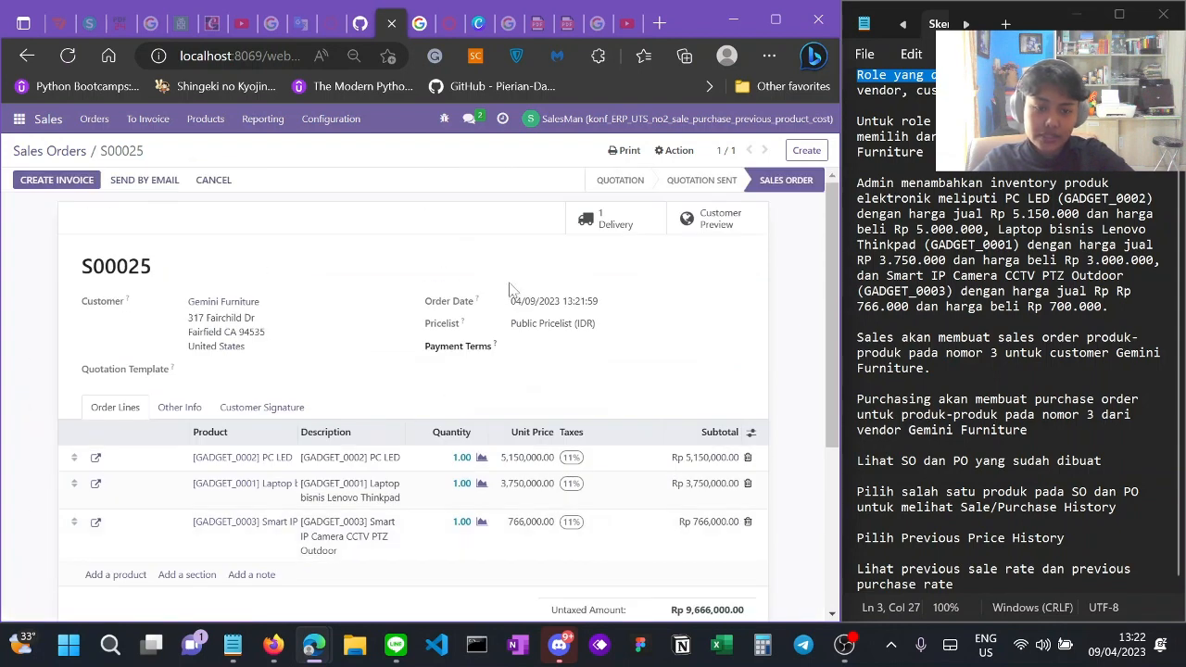
Step: Log out of the SalesMan account and sign back in with the saved purchasing user login
click(611, 119)
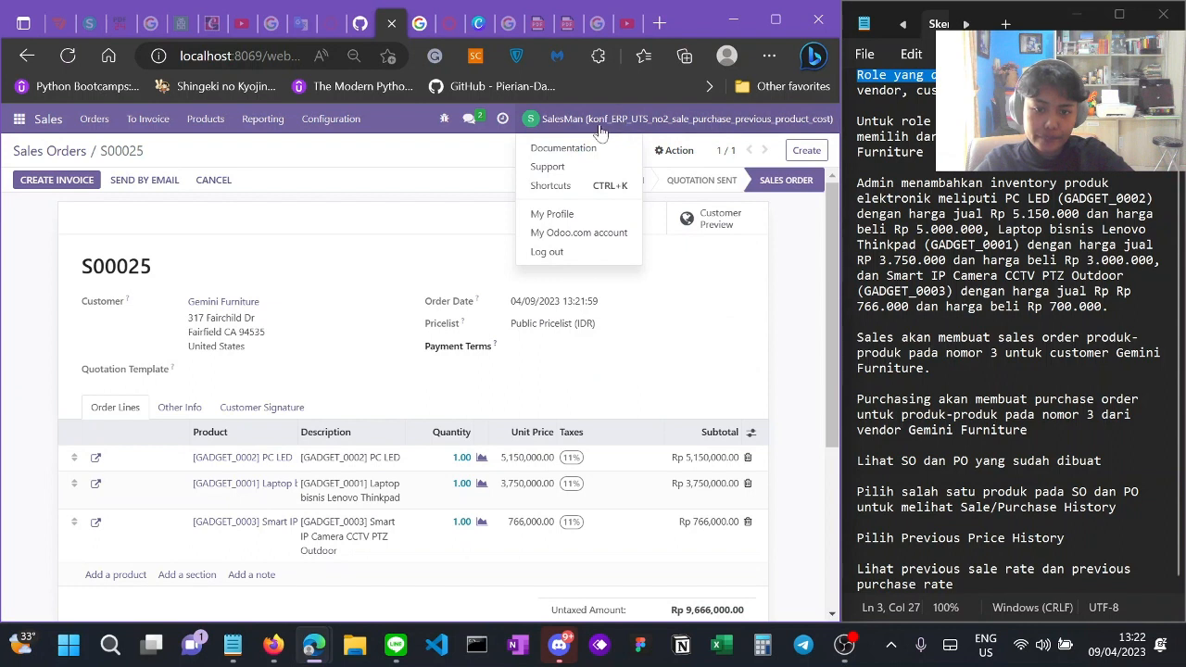
click(547, 252)
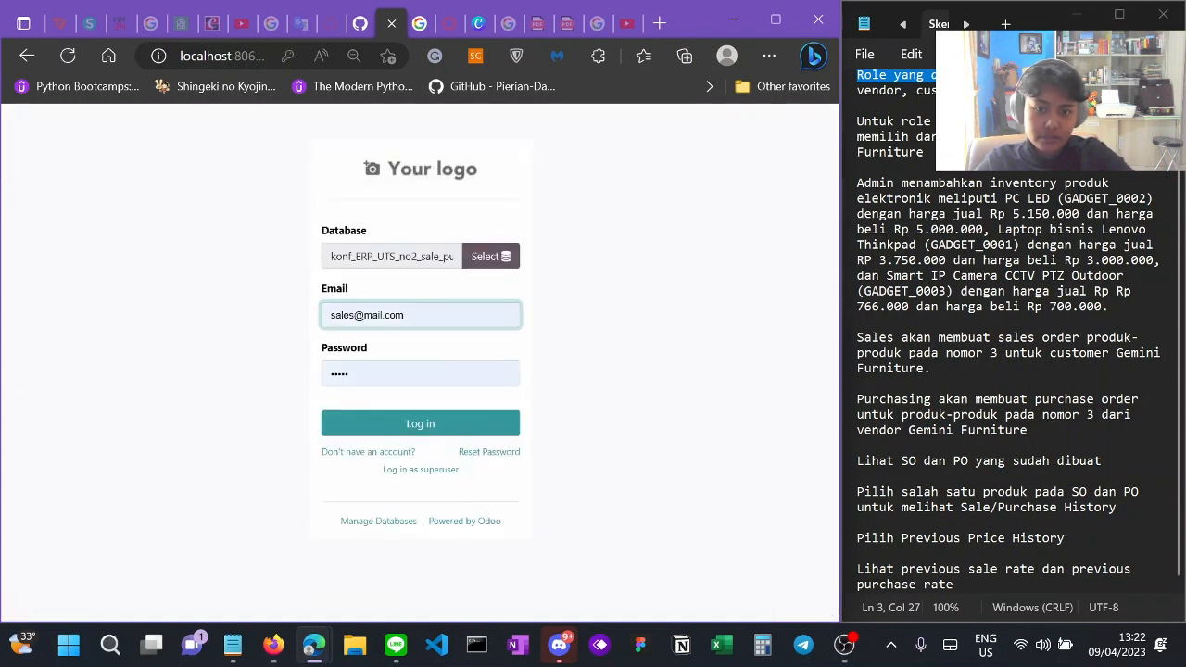
text(purcha)
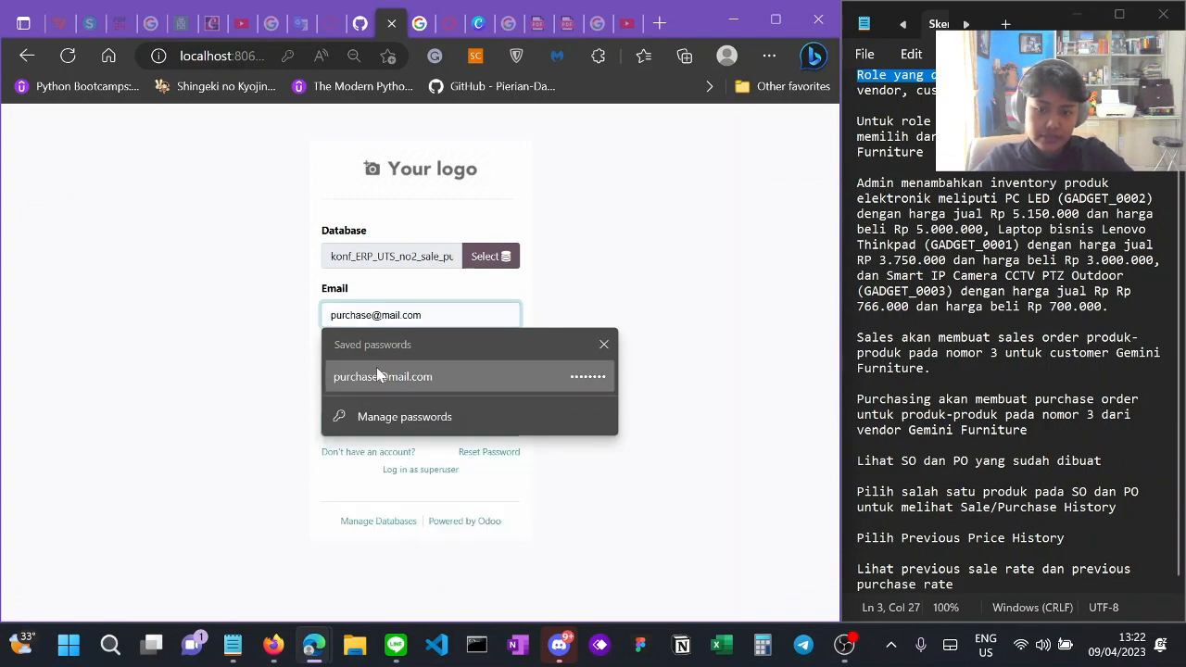
click(376, 369)
click(389, 417)
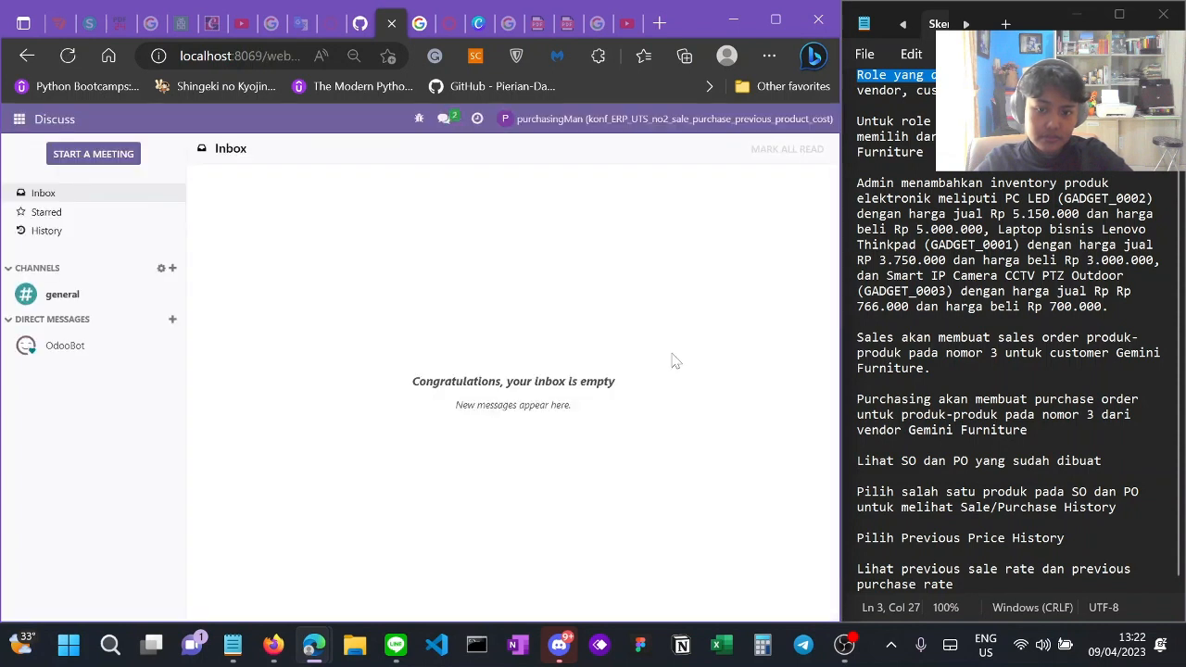
click(18, 119)
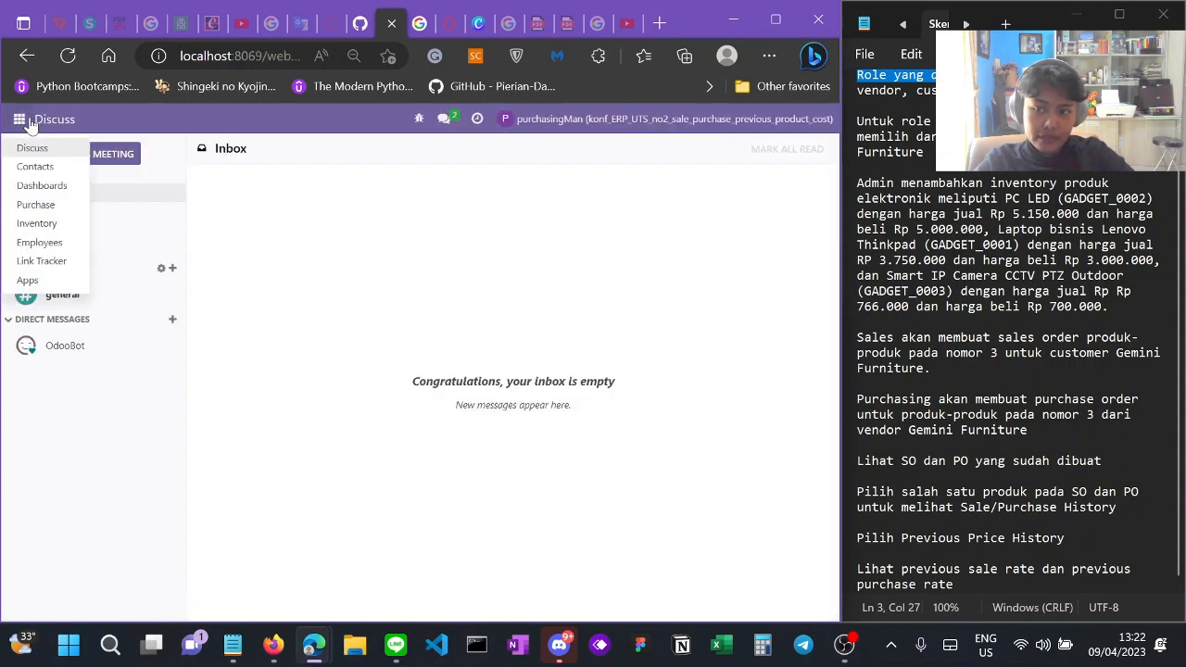
Step: Start a new purchase RFQ with Gemini Furniture as the vendor
click(37, 205)
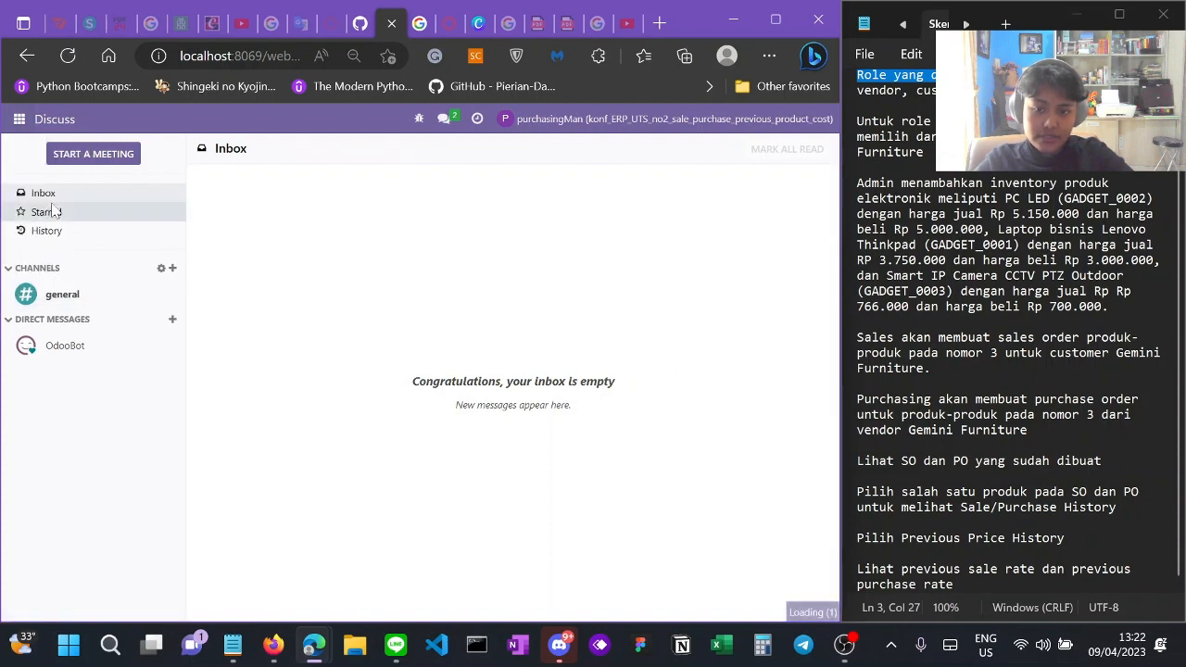
click(124, 129)
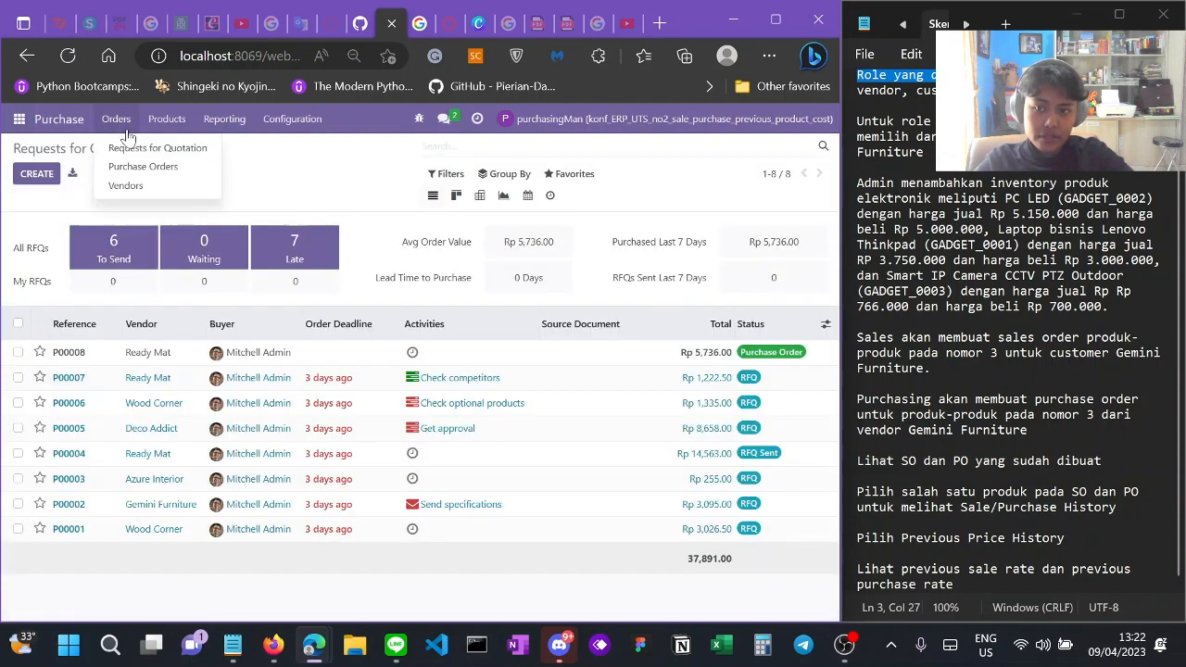
click(144, 167)
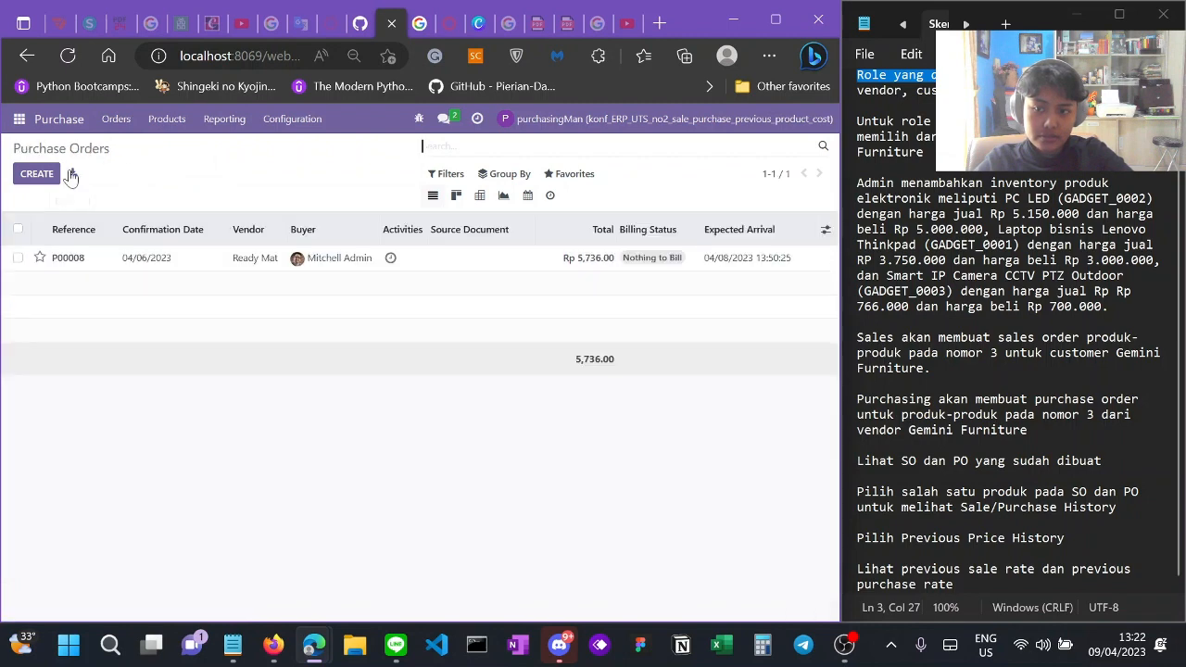
click(38, 175)
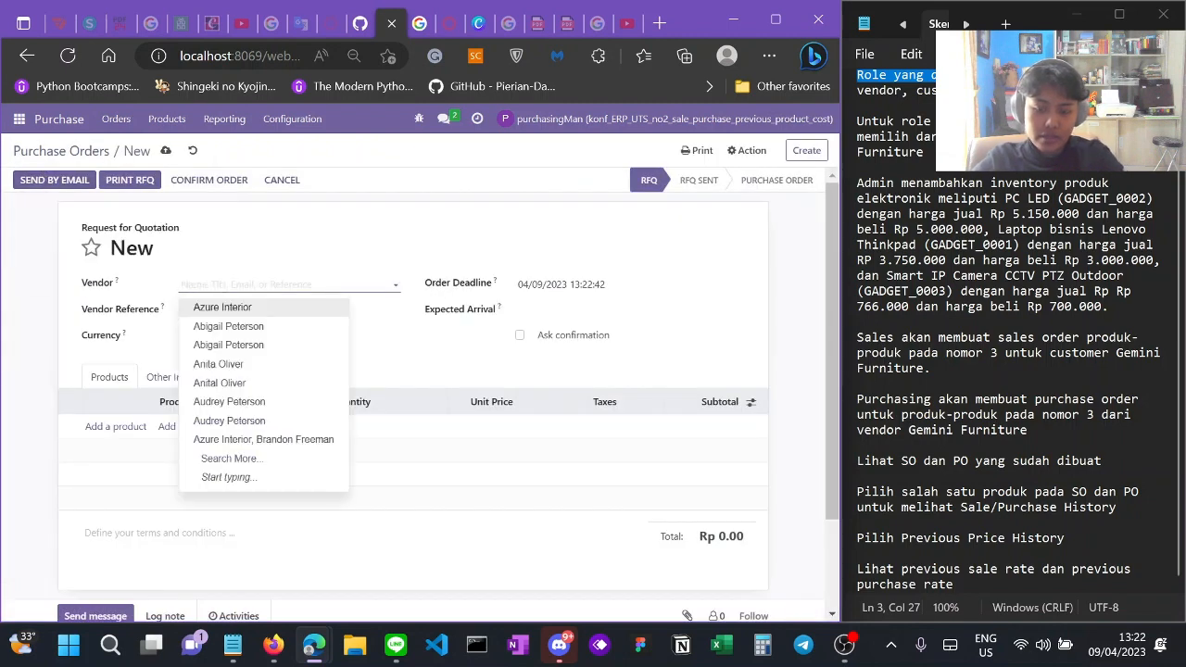
text(gemini)
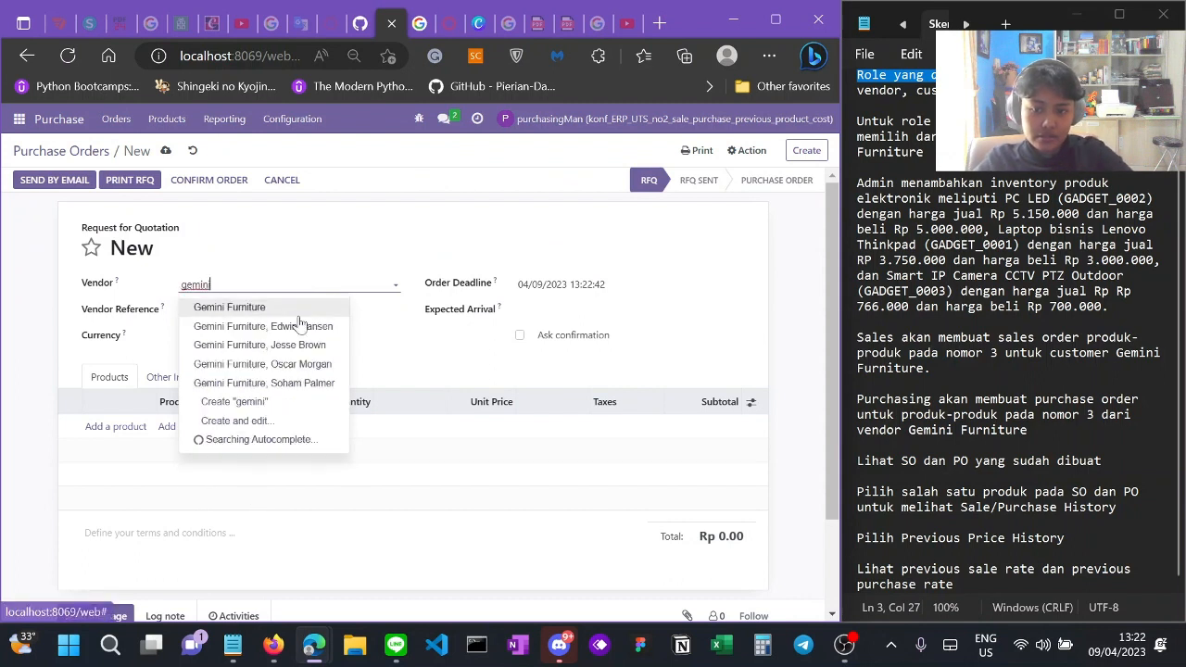
key(Return)
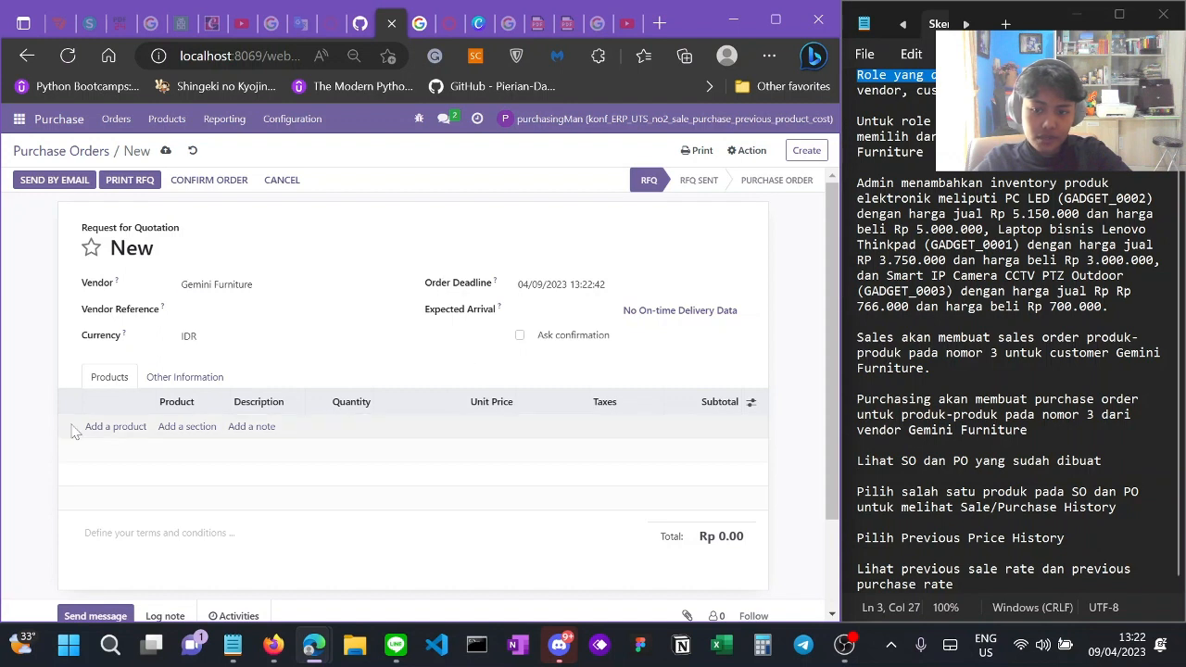
Step: Add PC LED, Lenovo Thinkpad laptop and Smart IP Camera CCTV PTZ Outdoor product lines
click(125, 427)
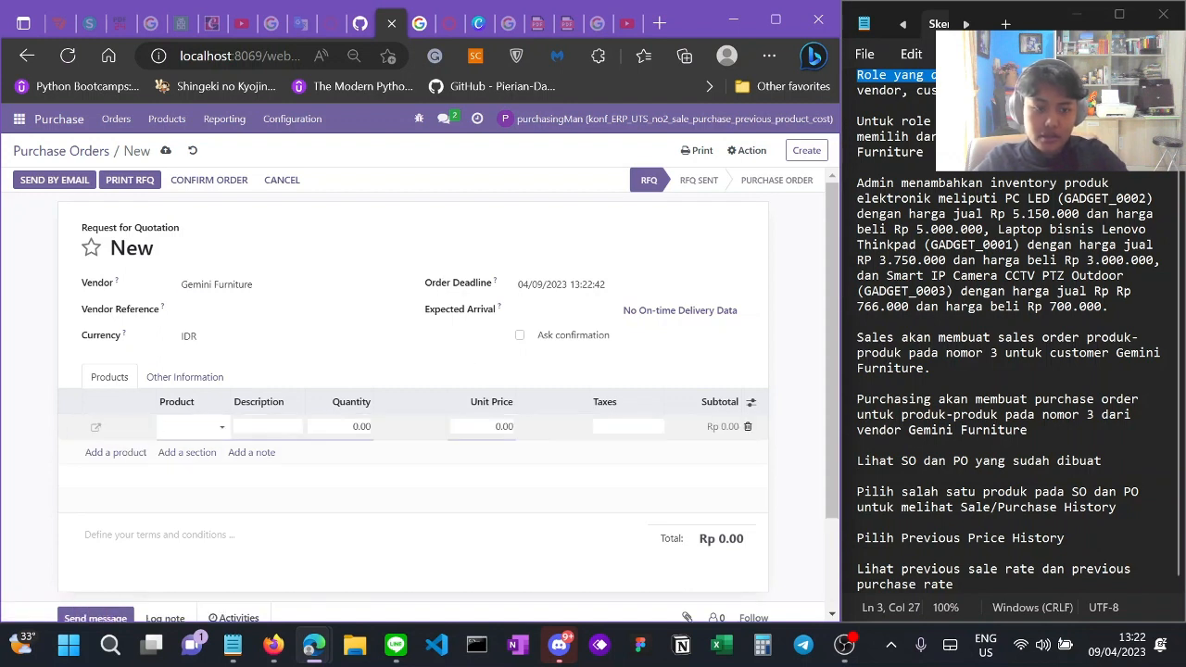
text(pc l)
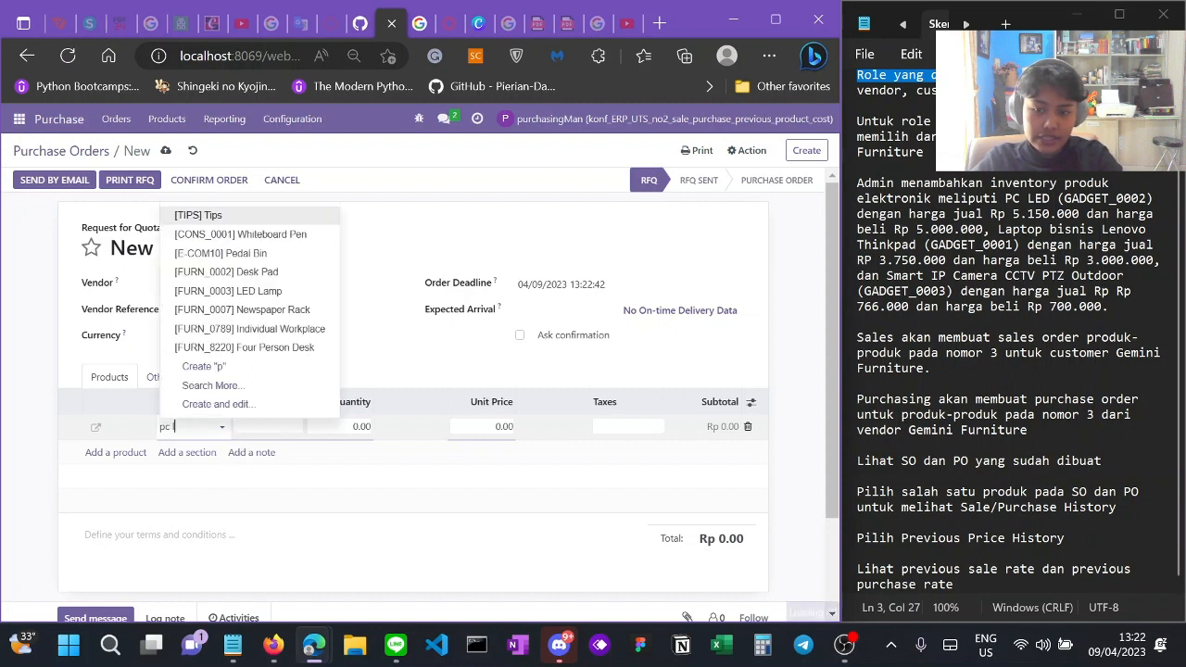
text(c)
click(233, 450)
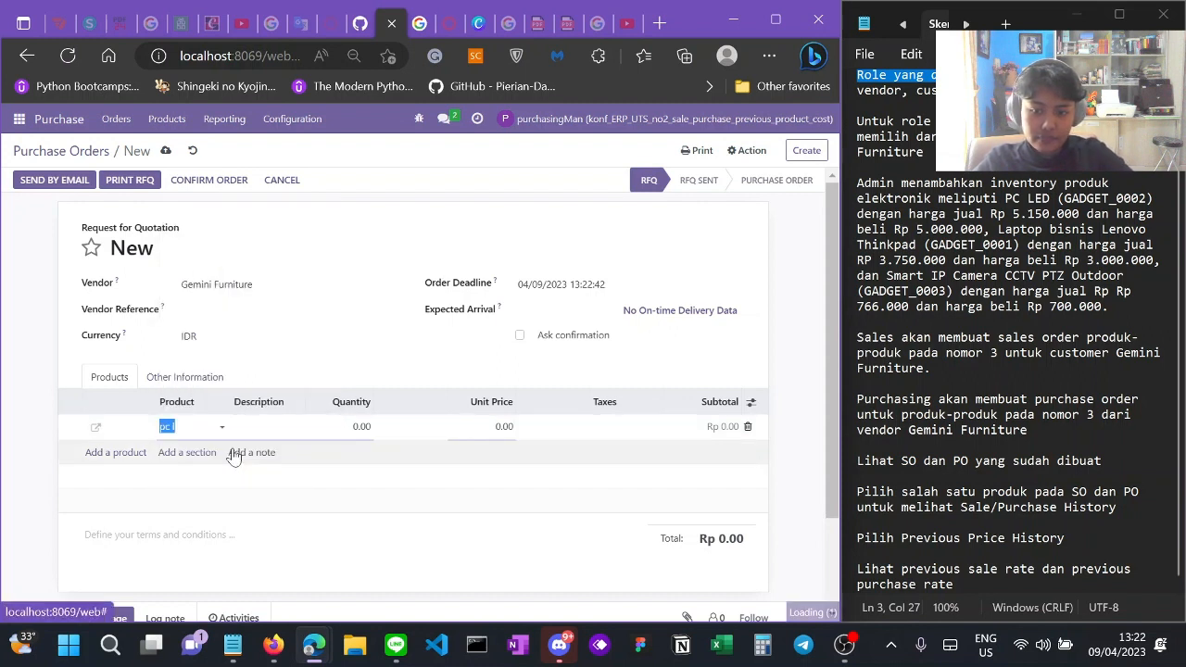
click(116, 467)
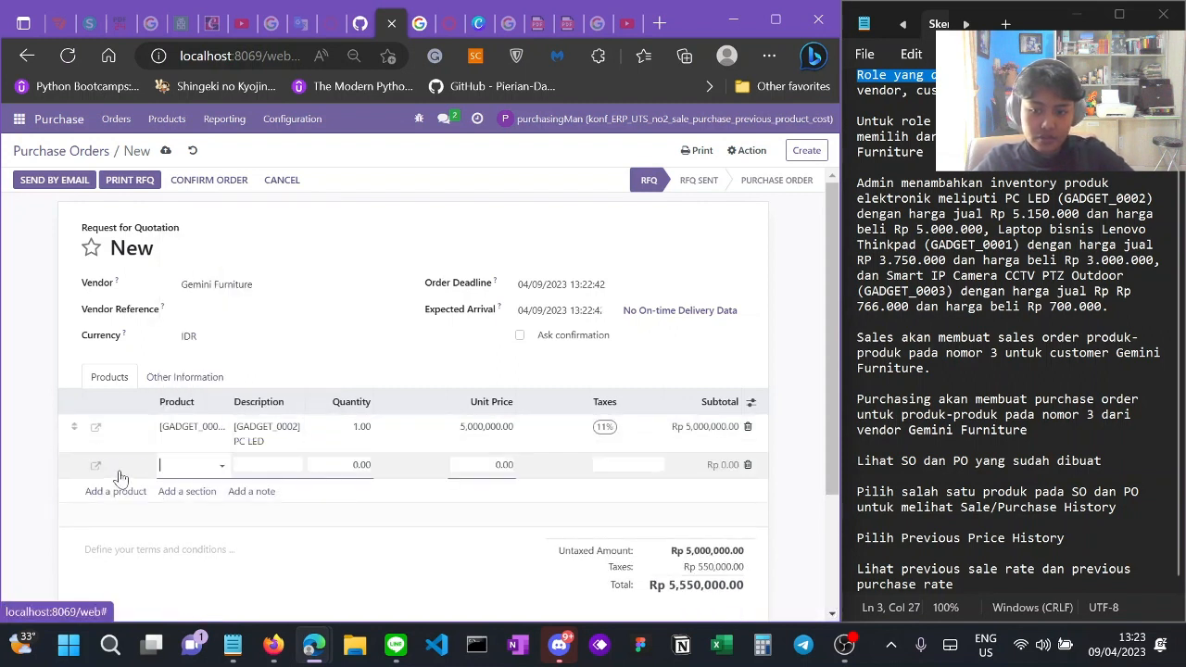
text(laptop)
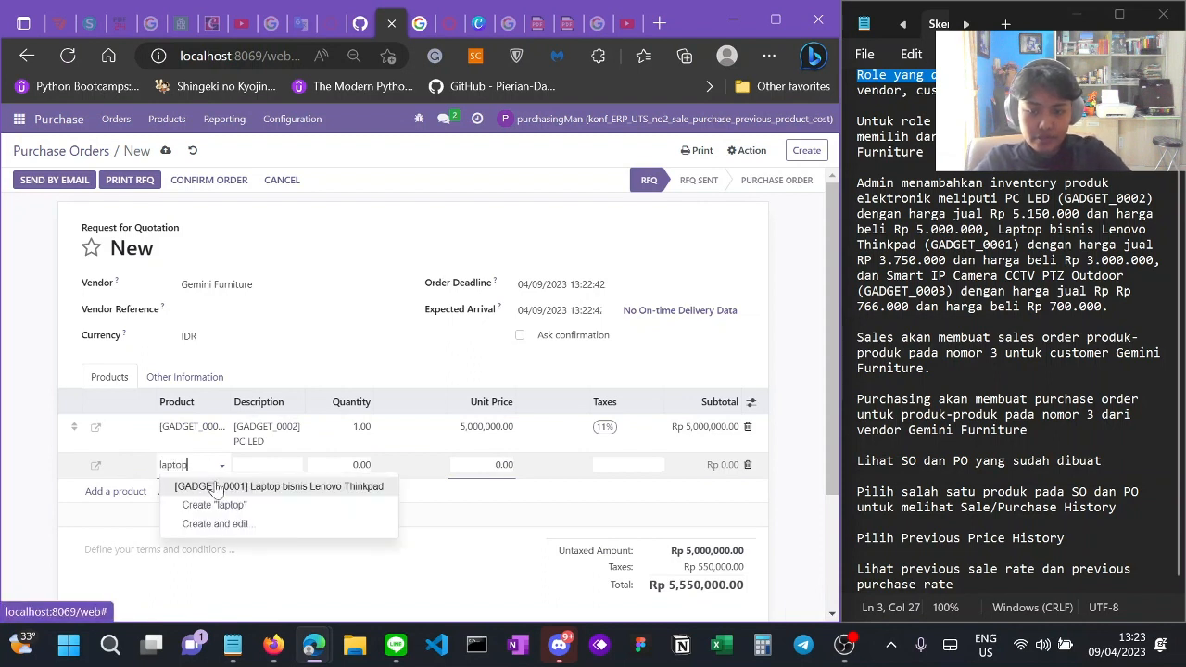
click(217, 489)
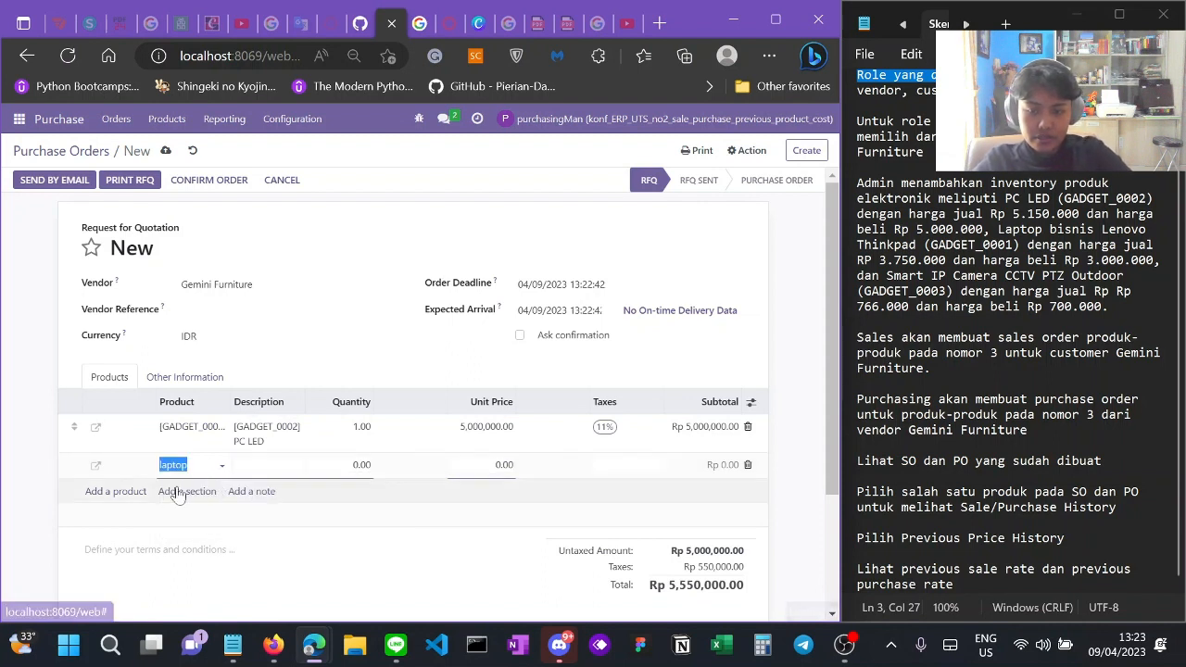
click(118, 532)
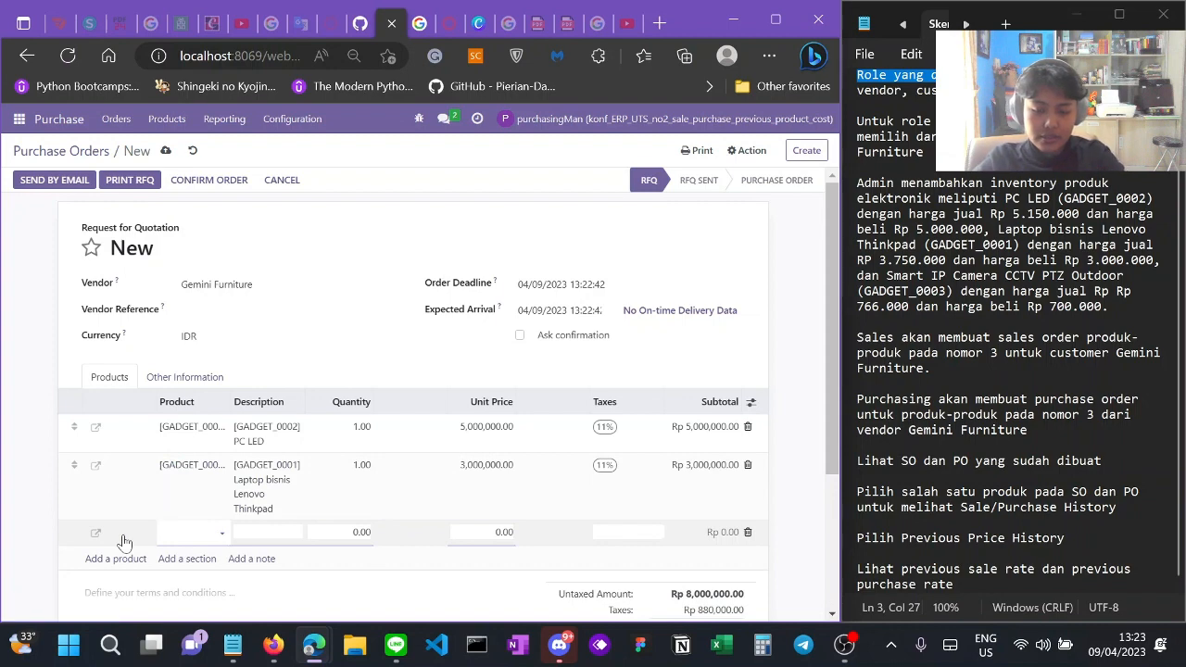
text(cctv)
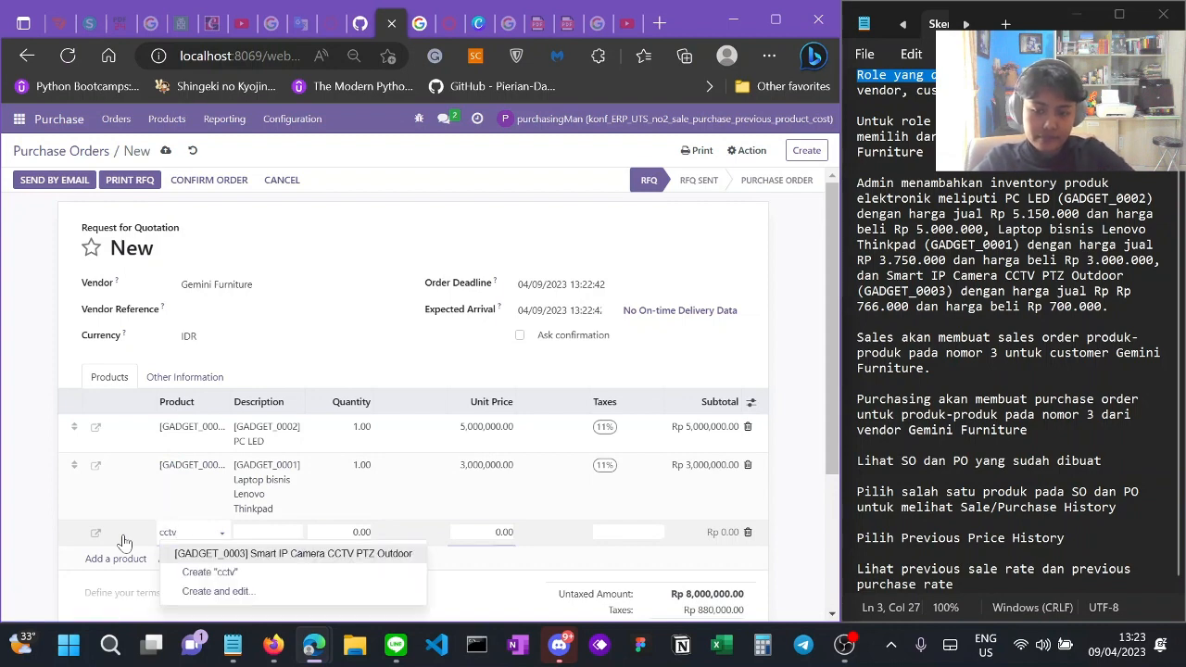
click(227, 554)
Step: Confirm the Rp 9,657,000.00 purchase order for Gemini Furniture
scroll(269, 473, down, 3)
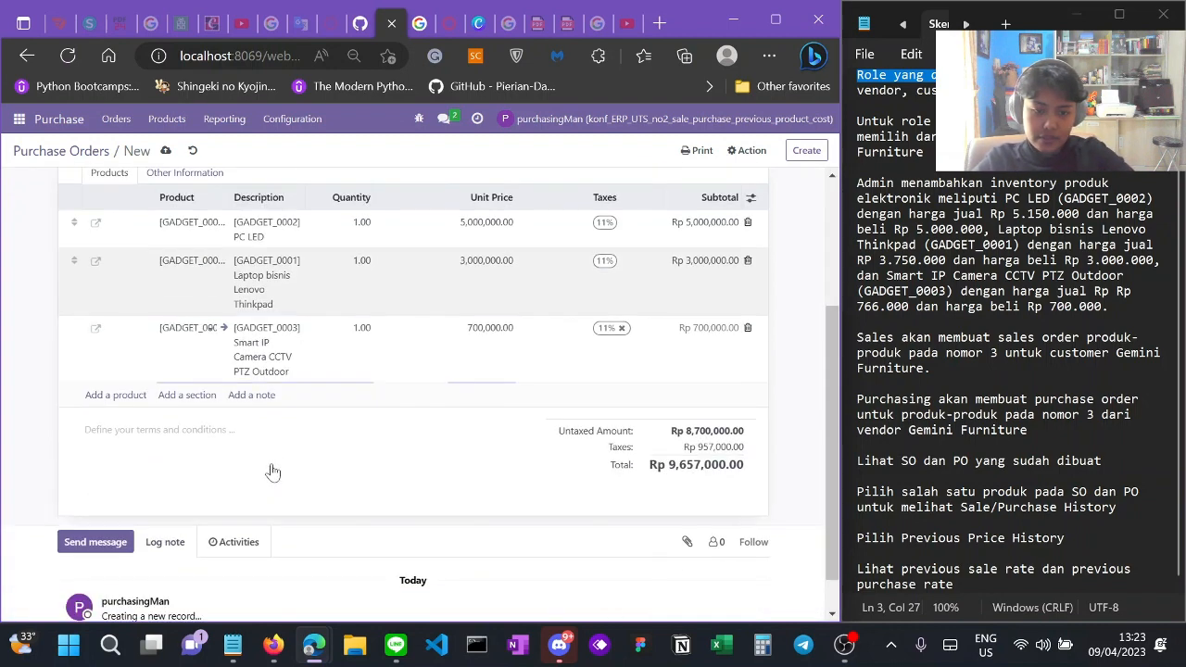
scroll(269, 473, up, 3)
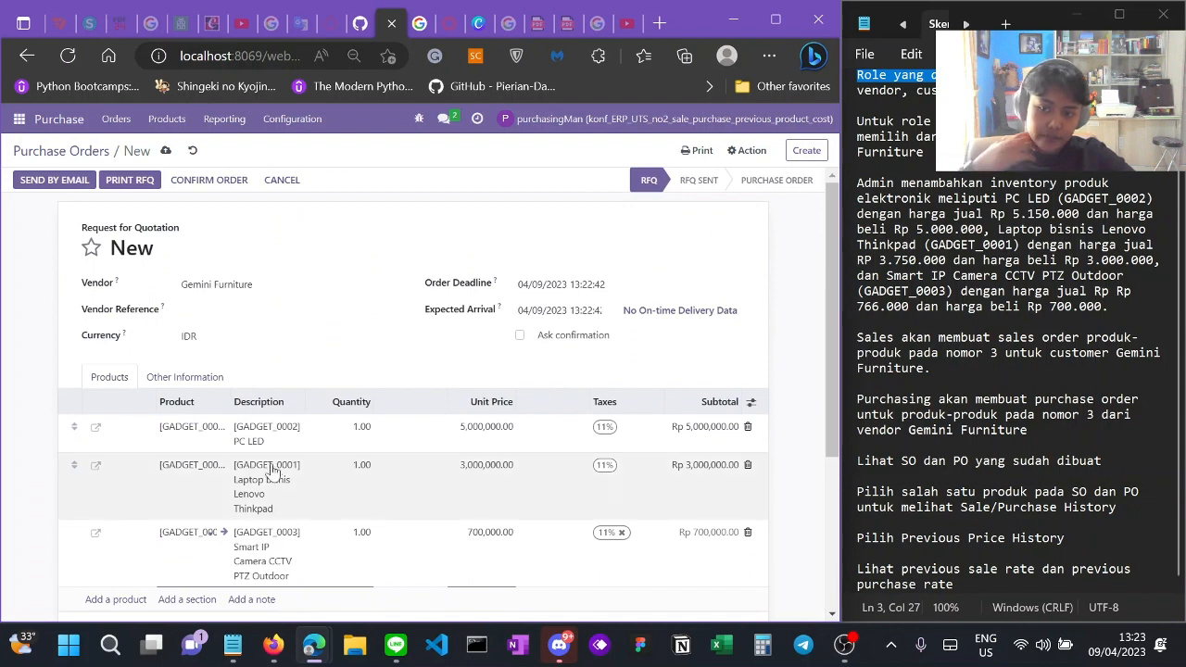
click(206, 179)
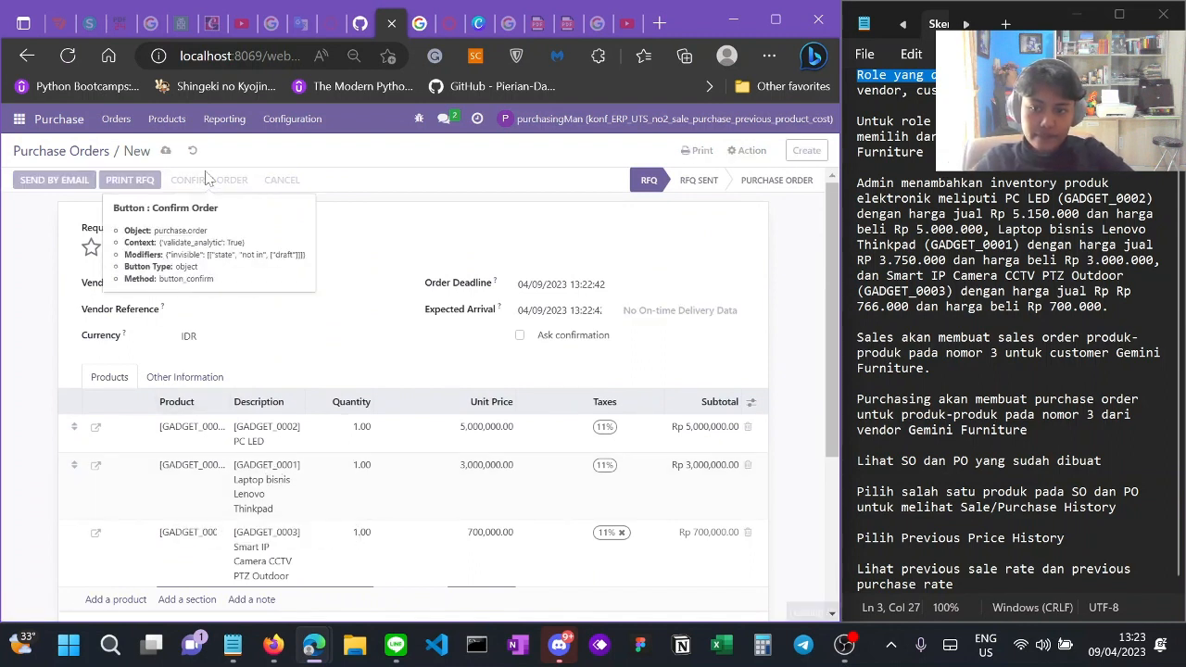
Step: Review confirmed purchase order P00009 and mark the view-orders step in the Notepad notes
scroll(339, 398, down, 5)
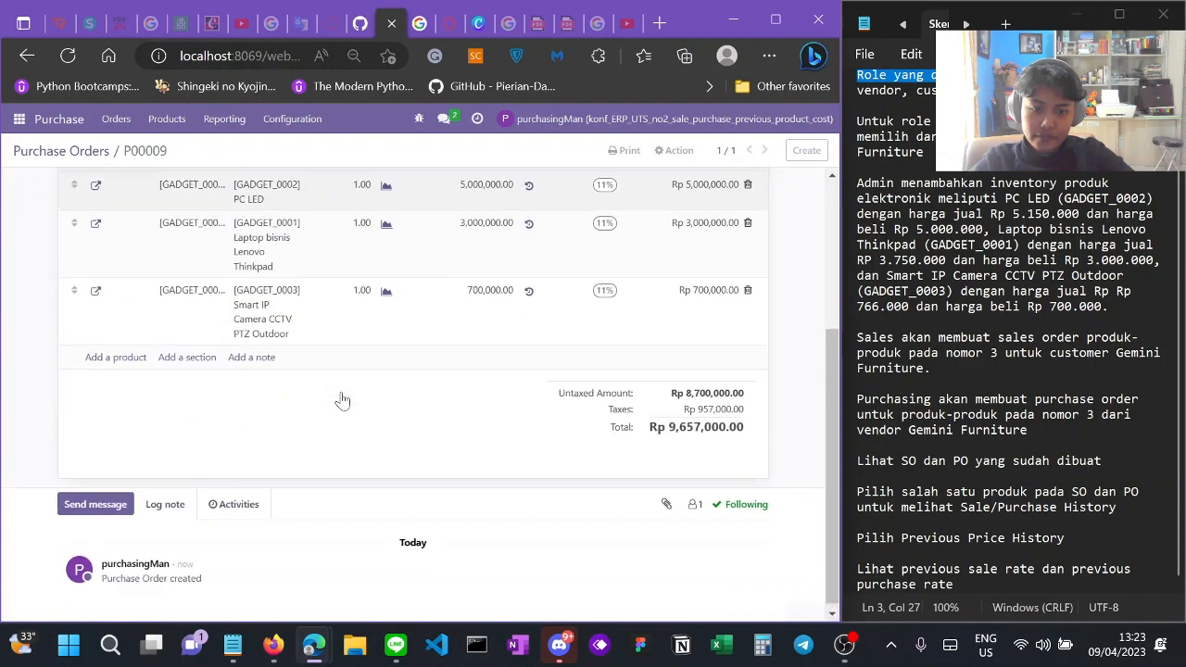
scroll(238, 375, down, 2)
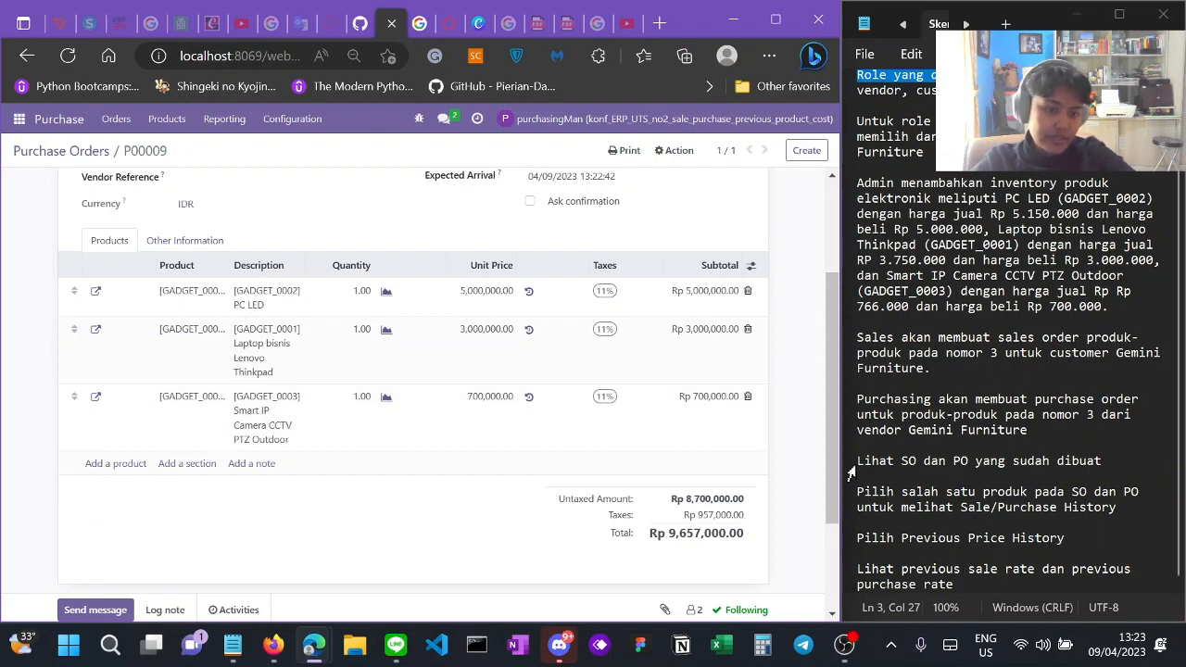
drag(864, 461, 916, 462)
click(953, 462)
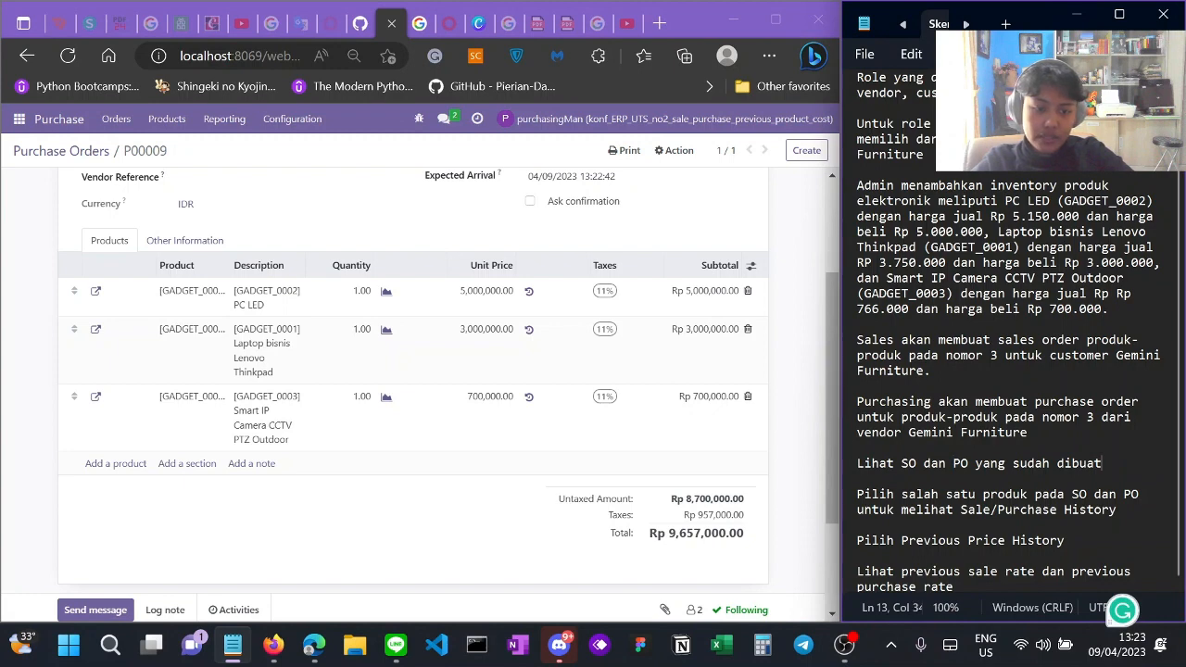
scroll(444, 417, up, 2)
scroll(445, 417, down, 2)
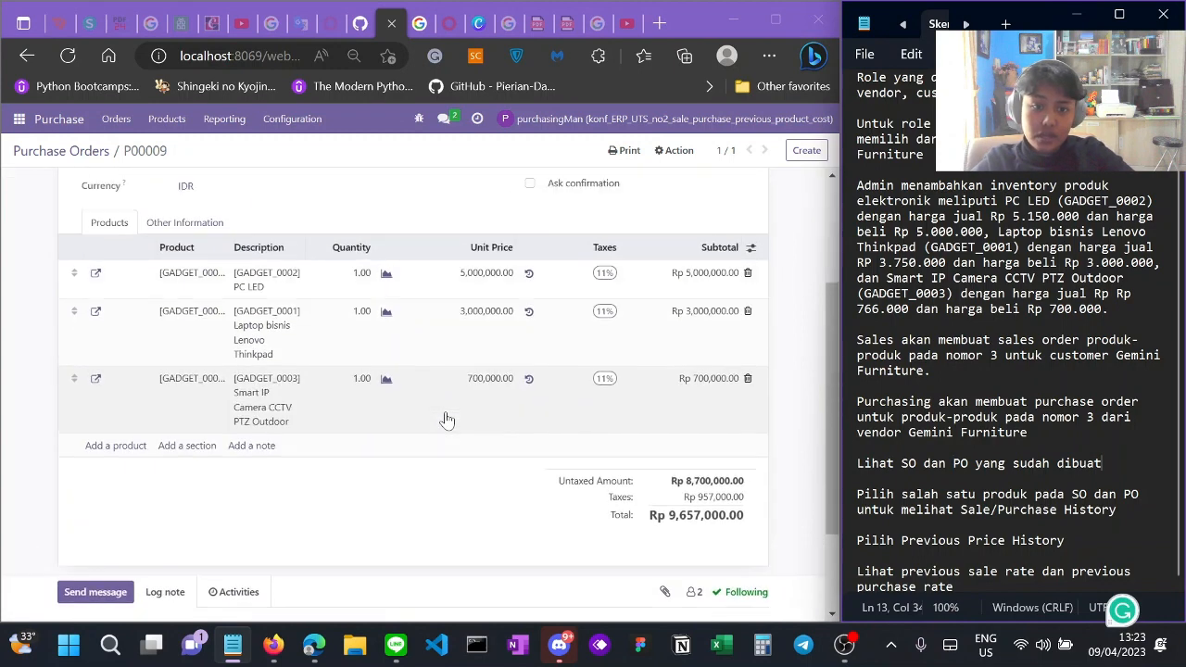
scroll(447, 420, up, 1)
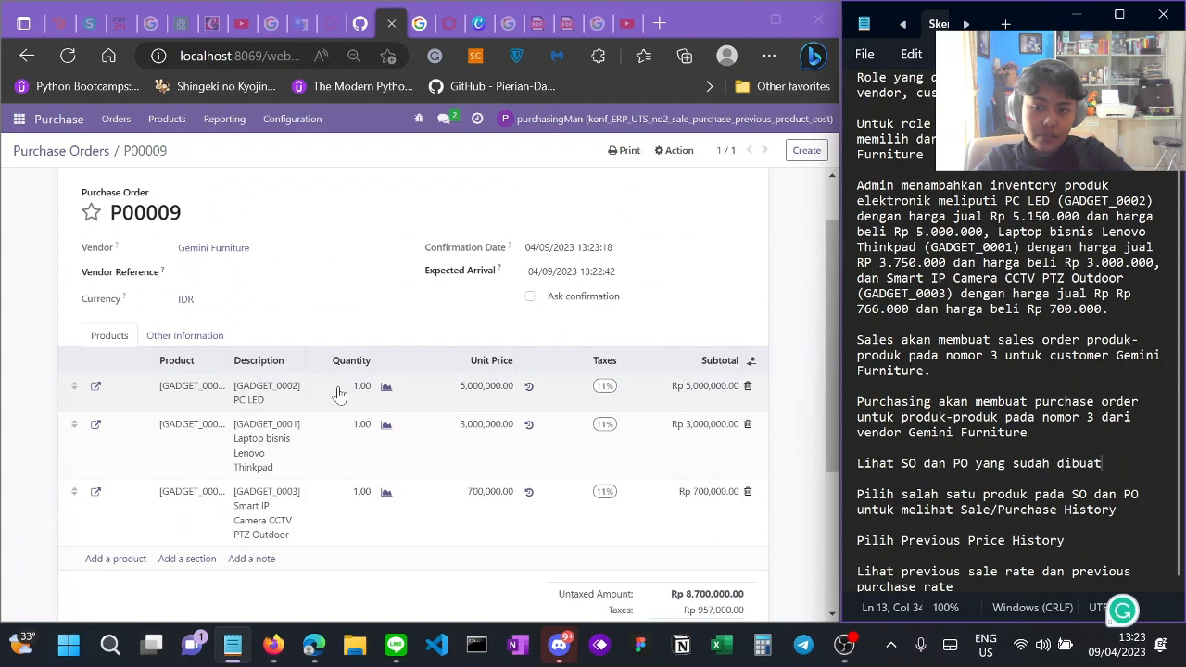
Step: Open PC LED's Previous Price History tab and view its past sale prices
click(95, 389)
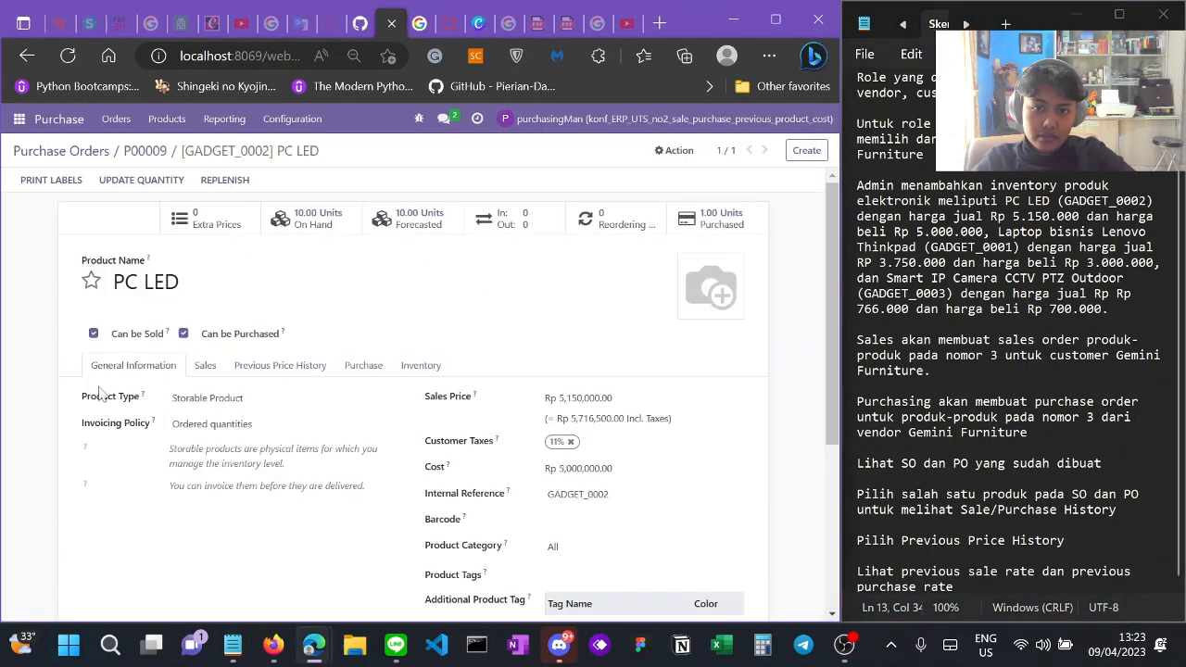
scroll(398, 365, down, 4)
scroll(402, 364, up, 5)
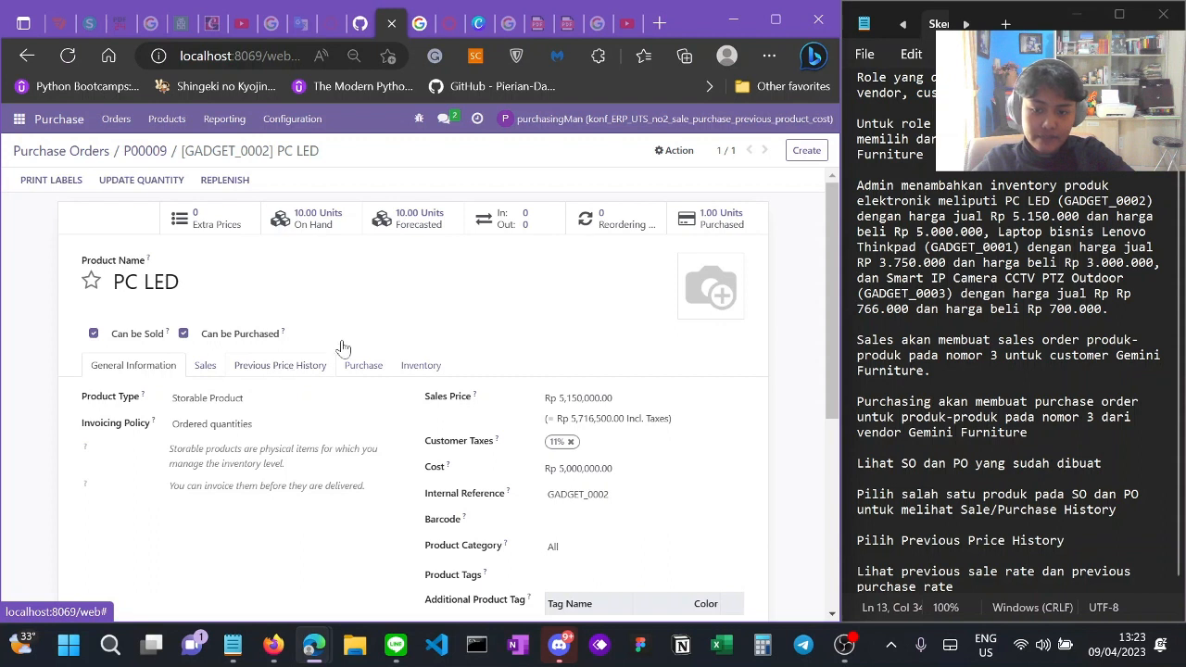
click(304, 368)
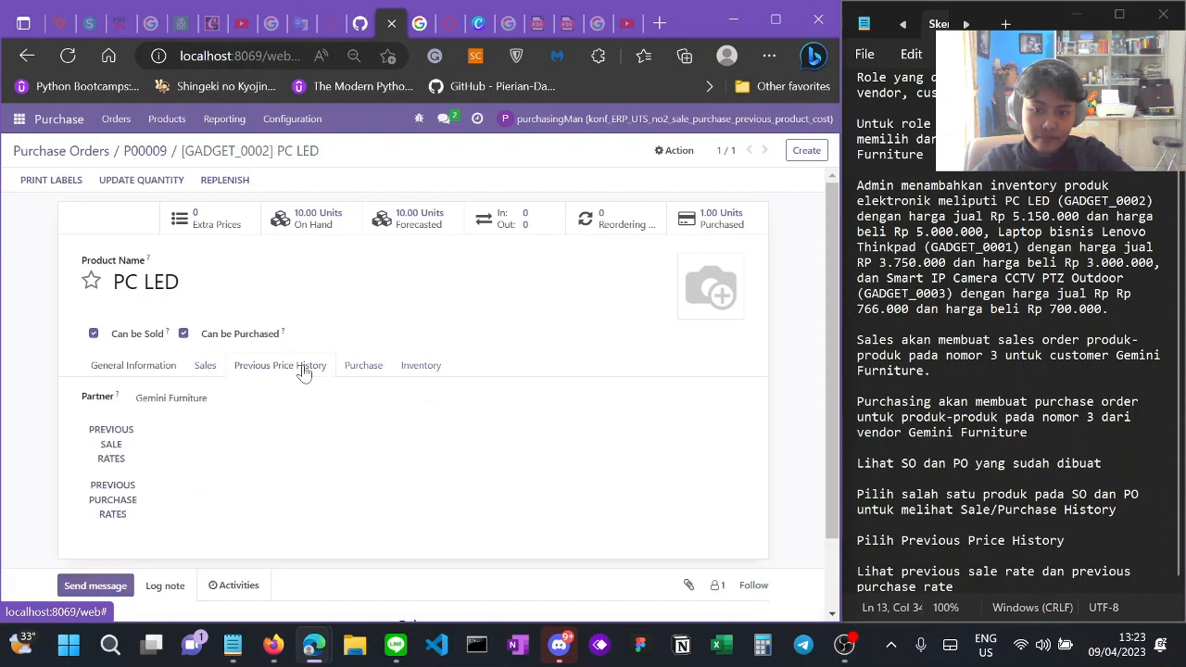
scroll(479, 322, down, 1)
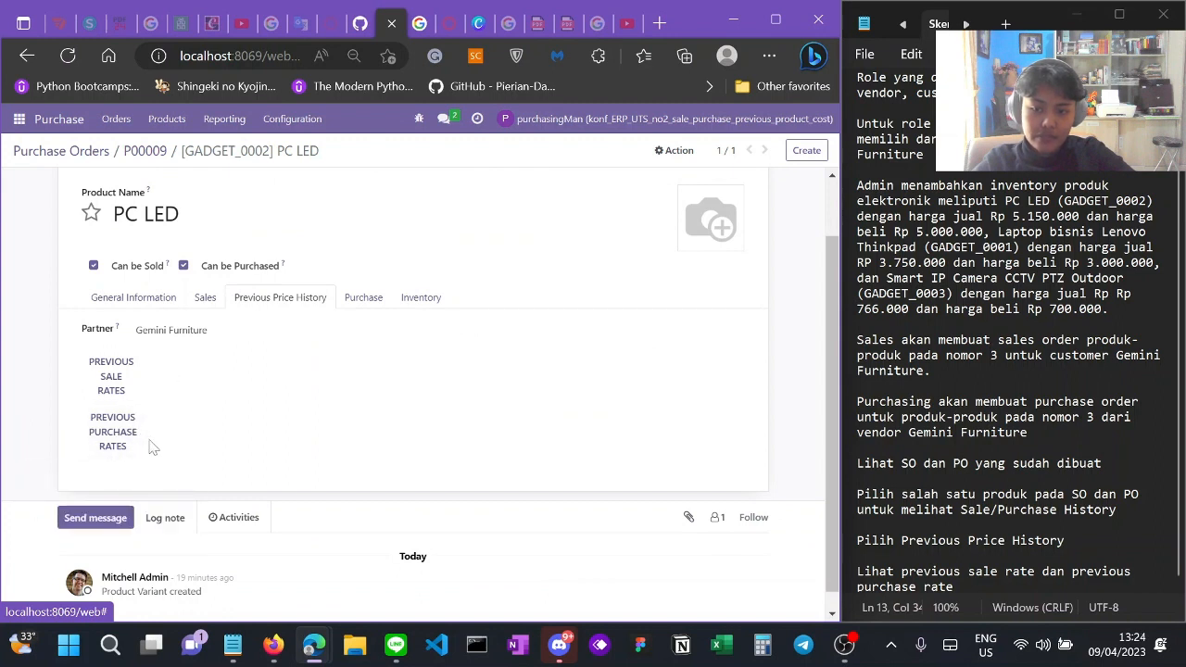
click(113, 377)
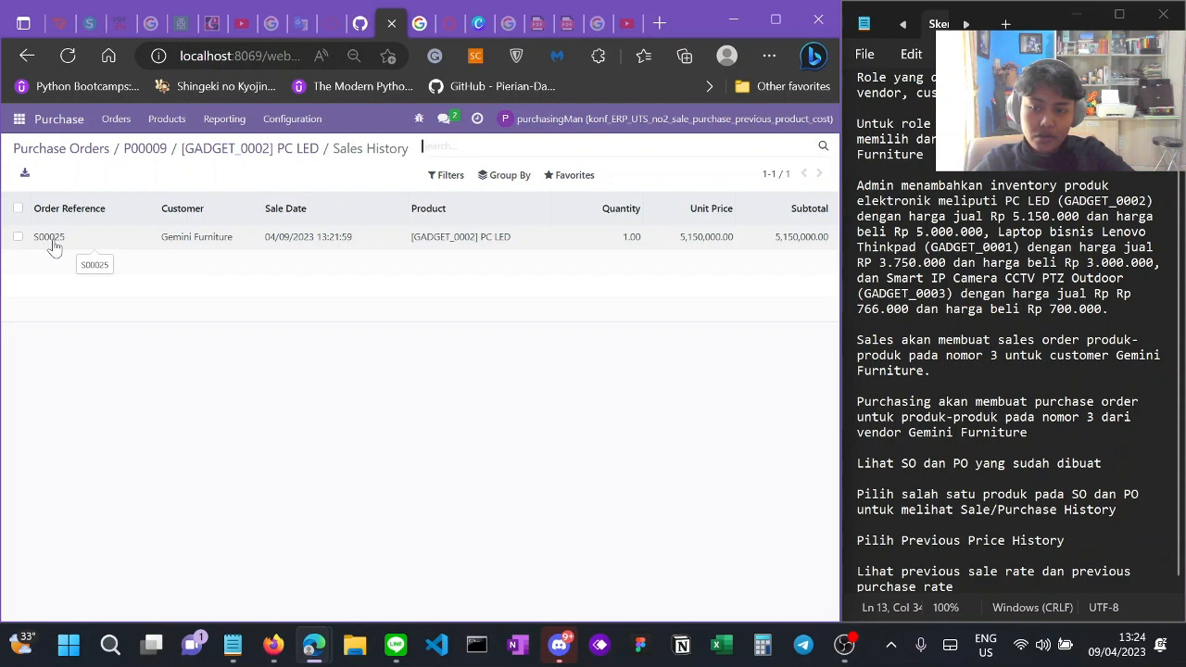
Step: Go back from the sales history to PC LED's Previous Price History tab
click(25, 56)
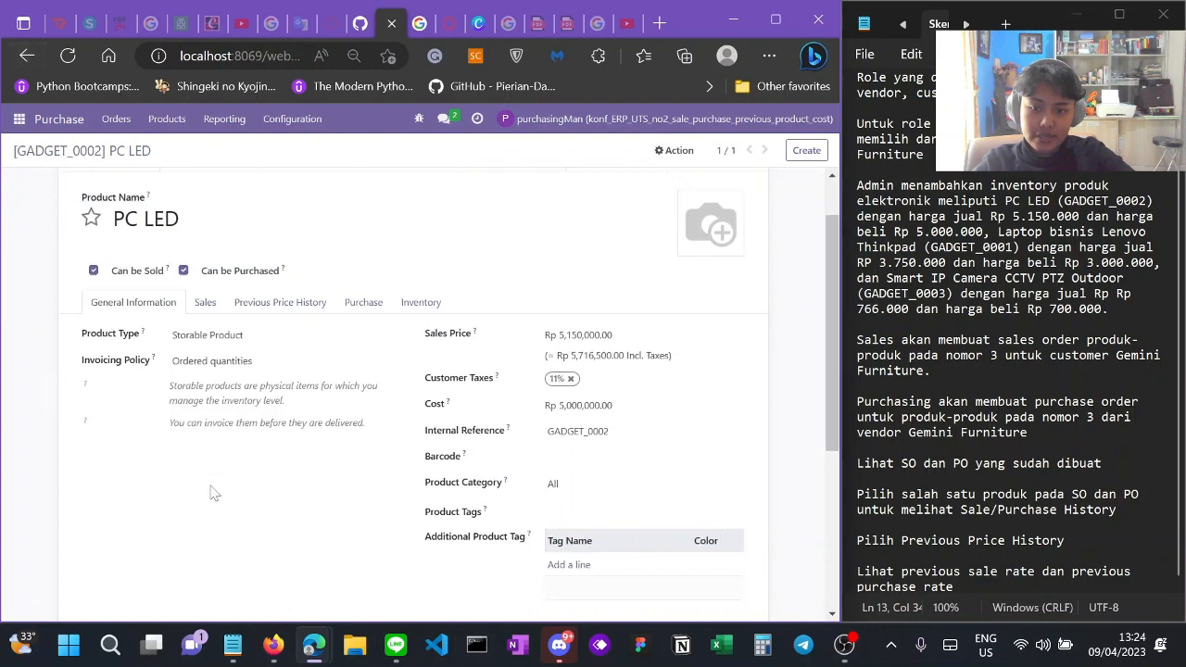
click(292, 370)
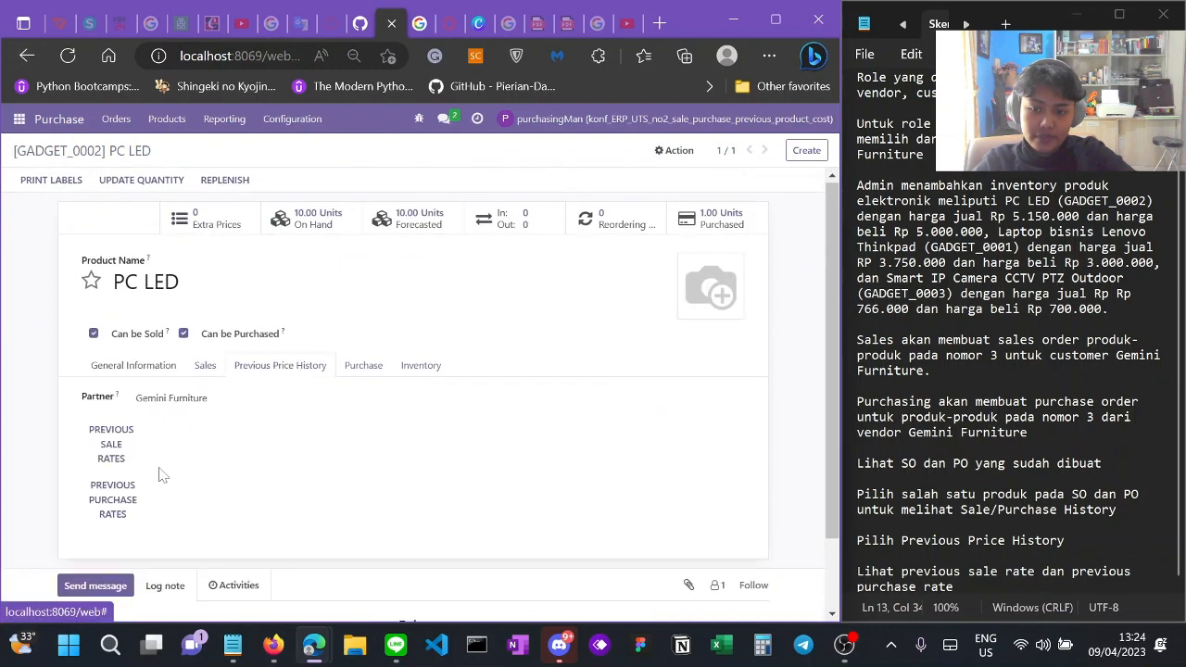
Step: Open PC LED's previous purchase rates, listing P00009 at 5,000,000.00
click(131, 498)
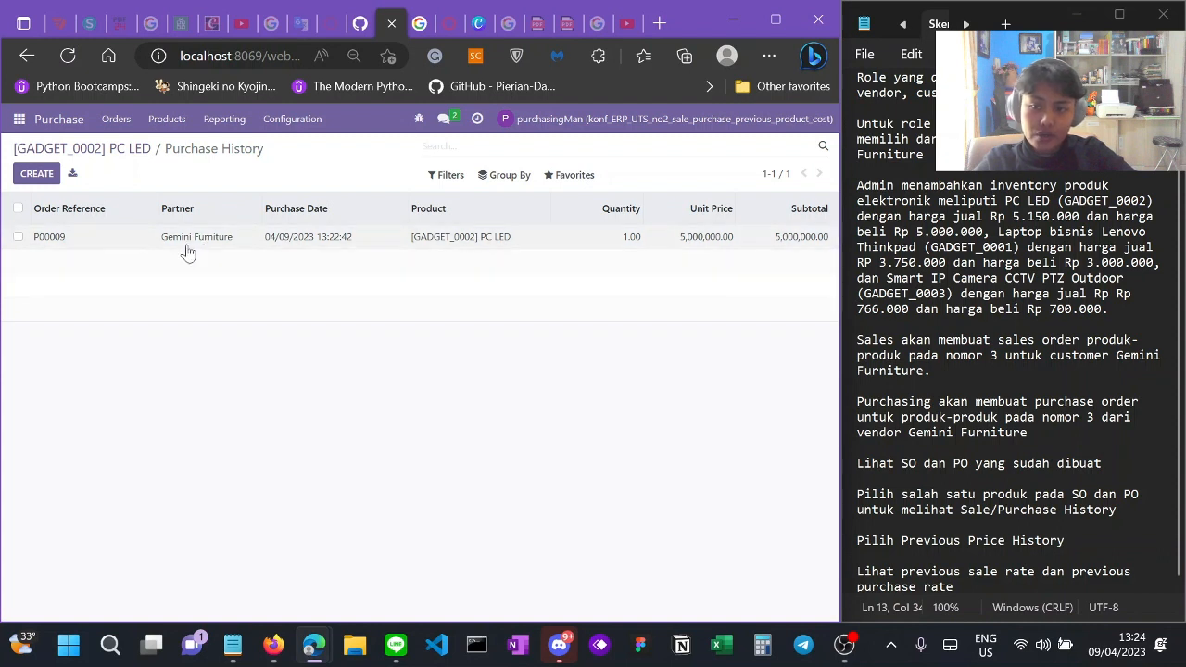
scroll(1008, 353, down, 1)
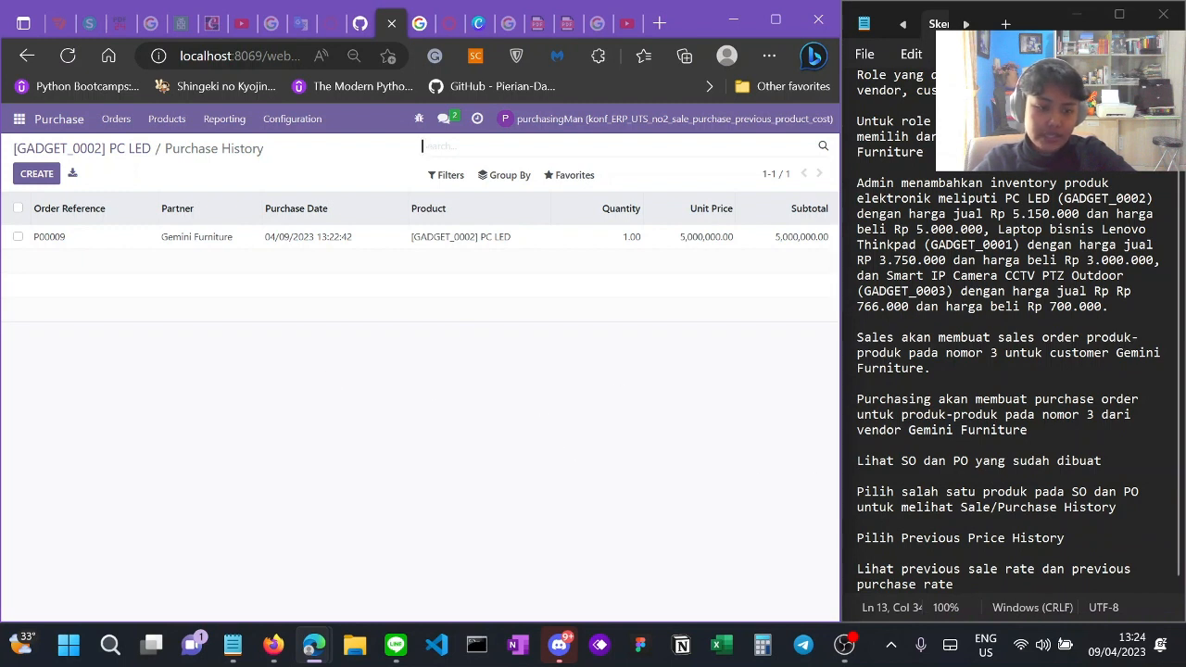
Step: Log out of the purchasing account and sign in as the sales user with saved credentials
click(559, 124)
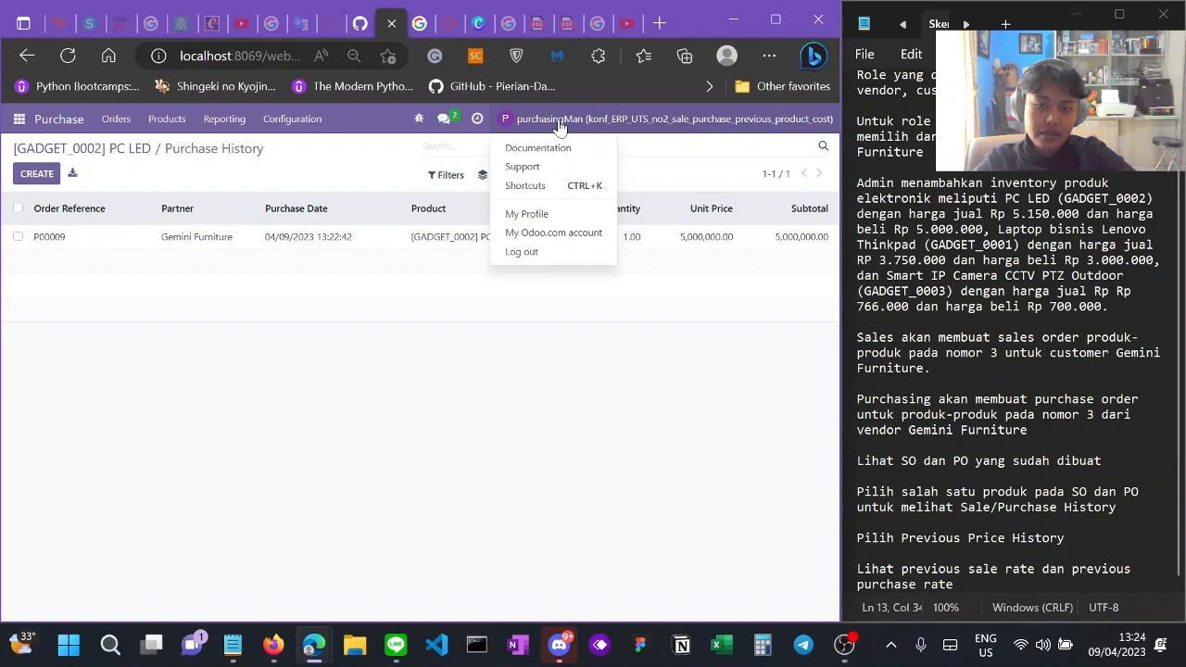
click(532, 256)
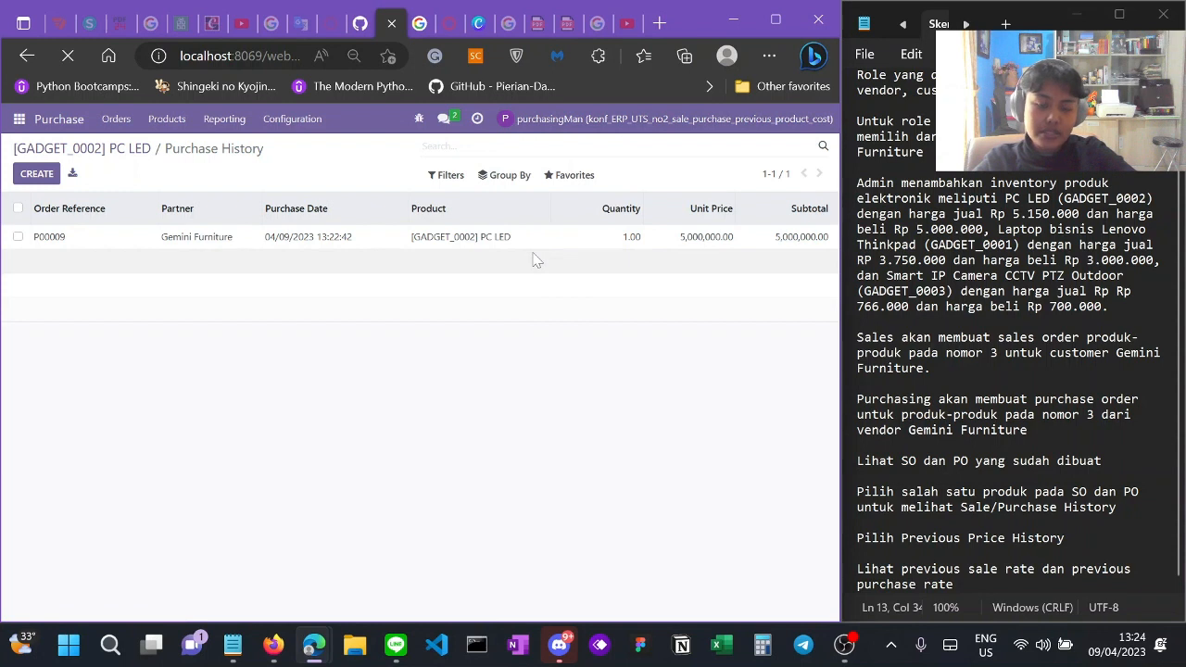
click(322, 313)
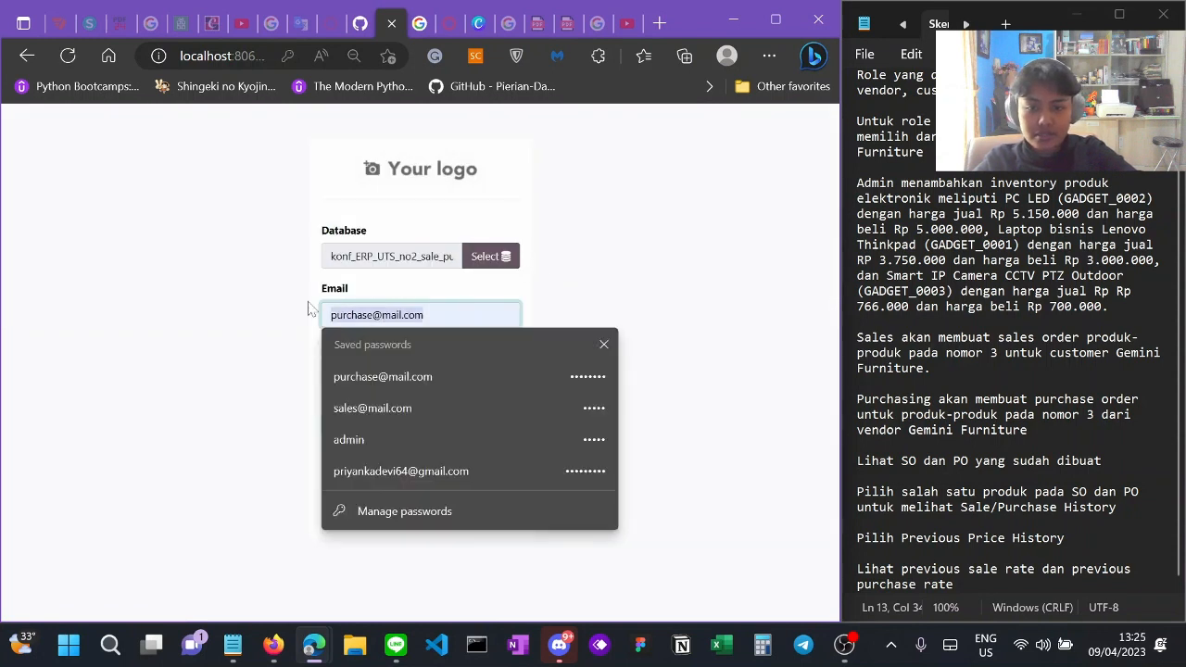
click(402, 404)
click(326, 378)
click(287, 377)
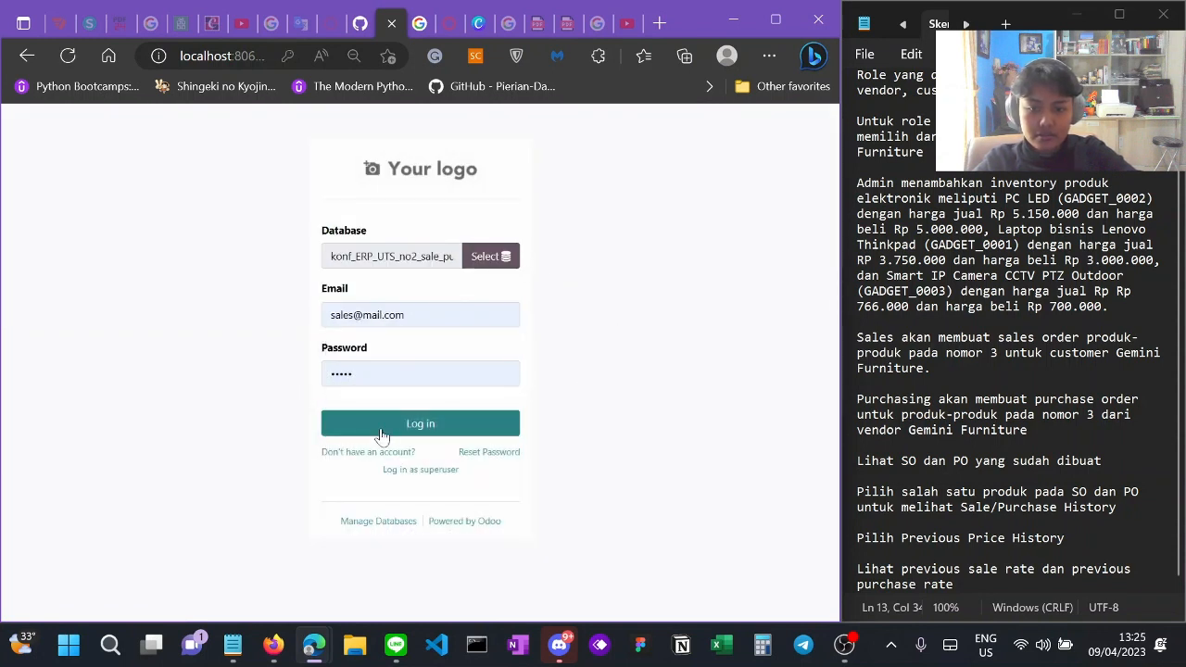
click(381, 431)
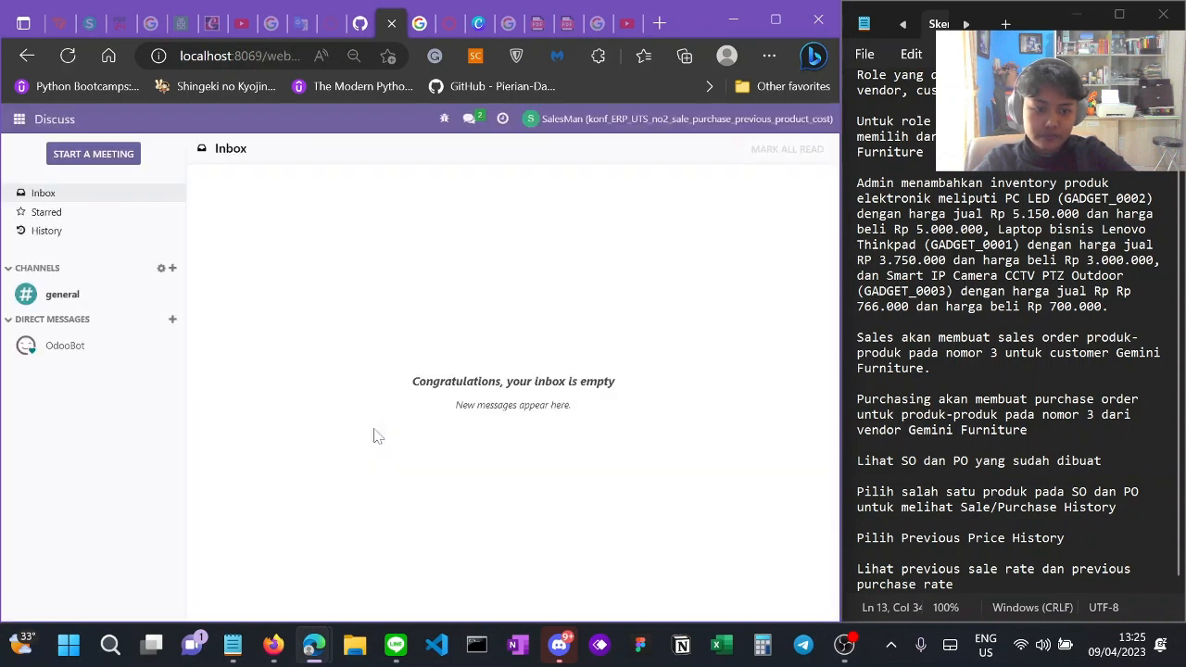
Step: Open sales order S00025 in the Sales app and jump to its PC LED product record
click(19, 119)
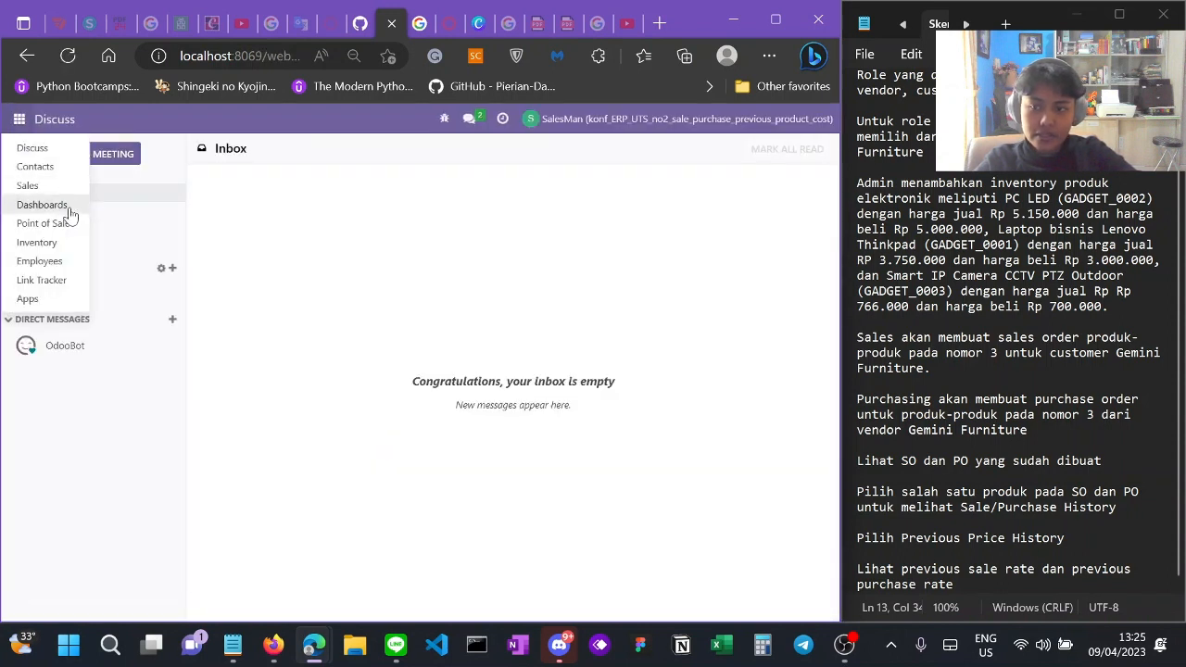
click(47, 188)
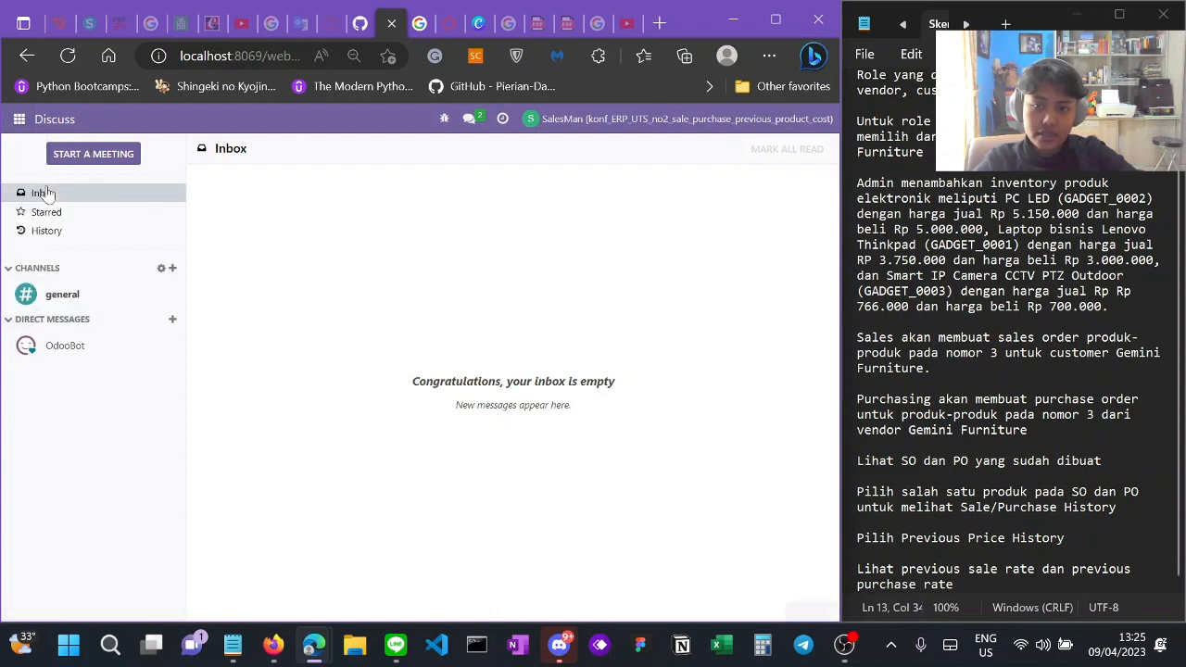
click(94, 119)
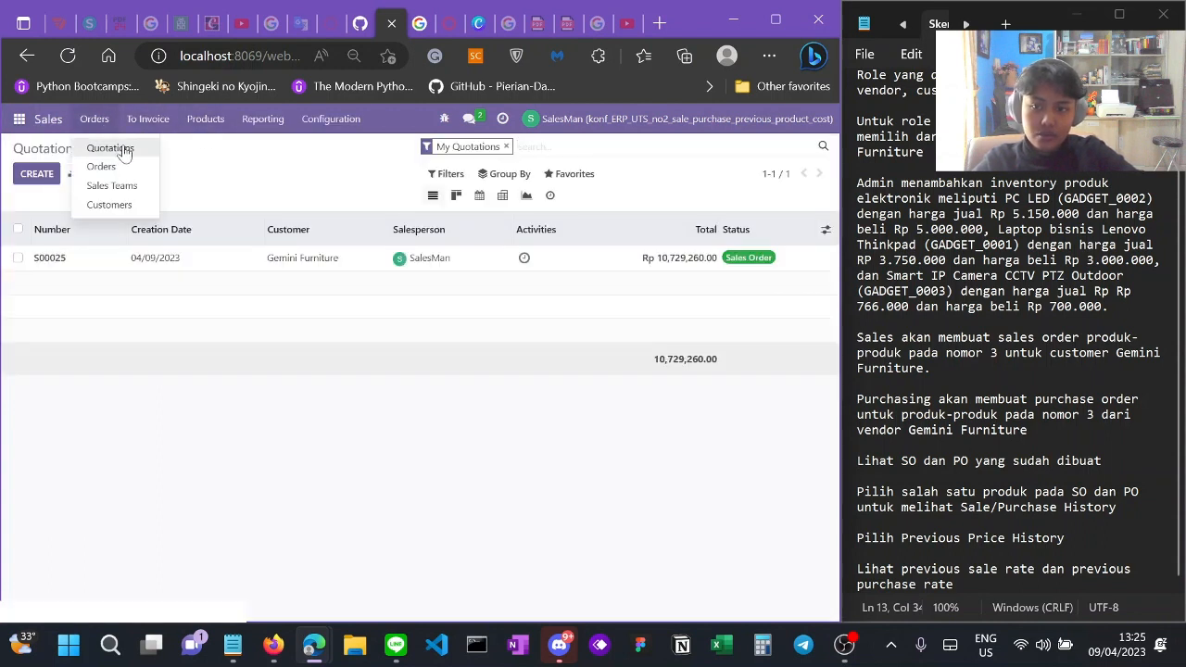
click(130, 172)
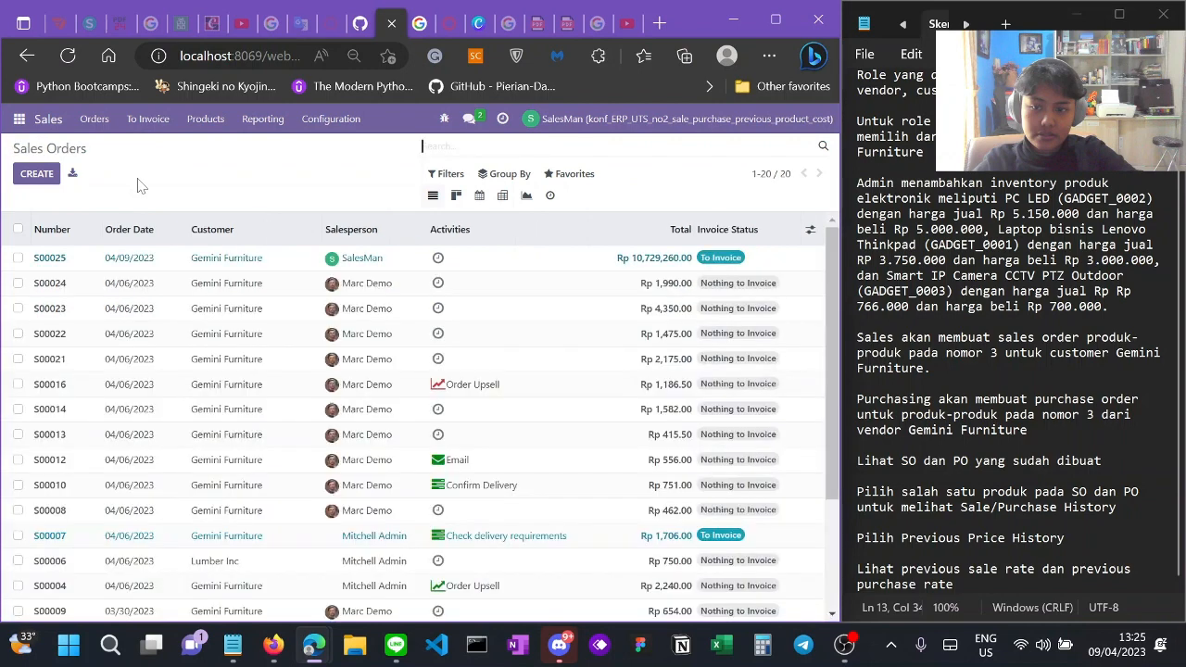
click(98, 259)
scroll(92, 306, down, 3)
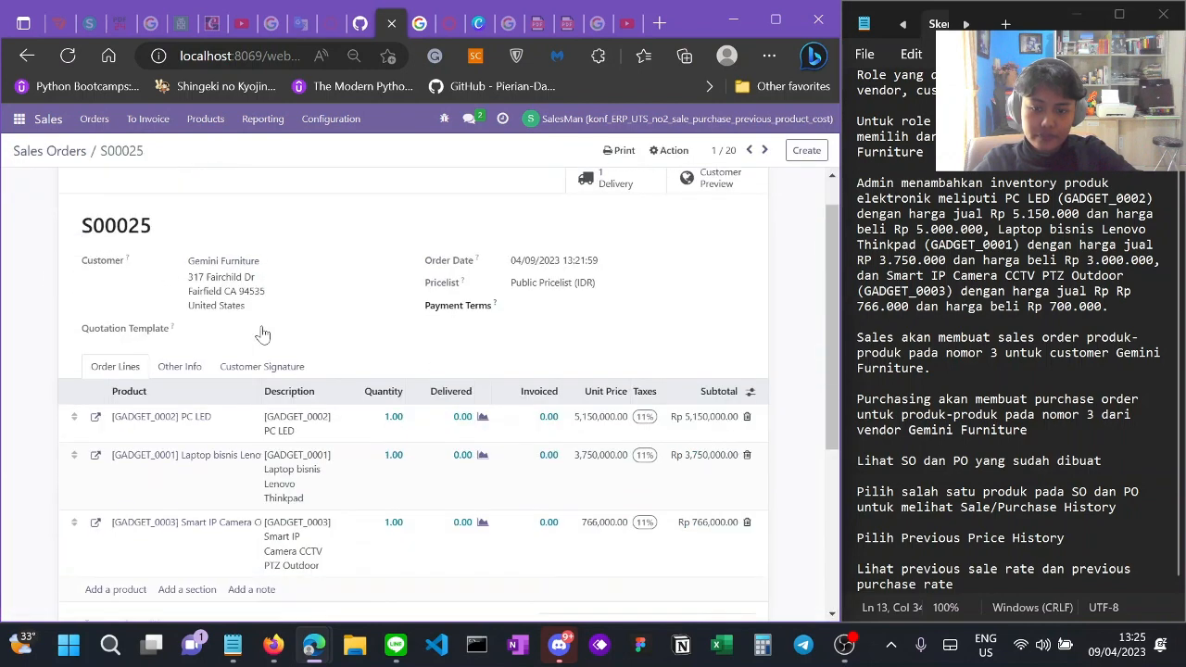
scroll(102, 329, up, 1)
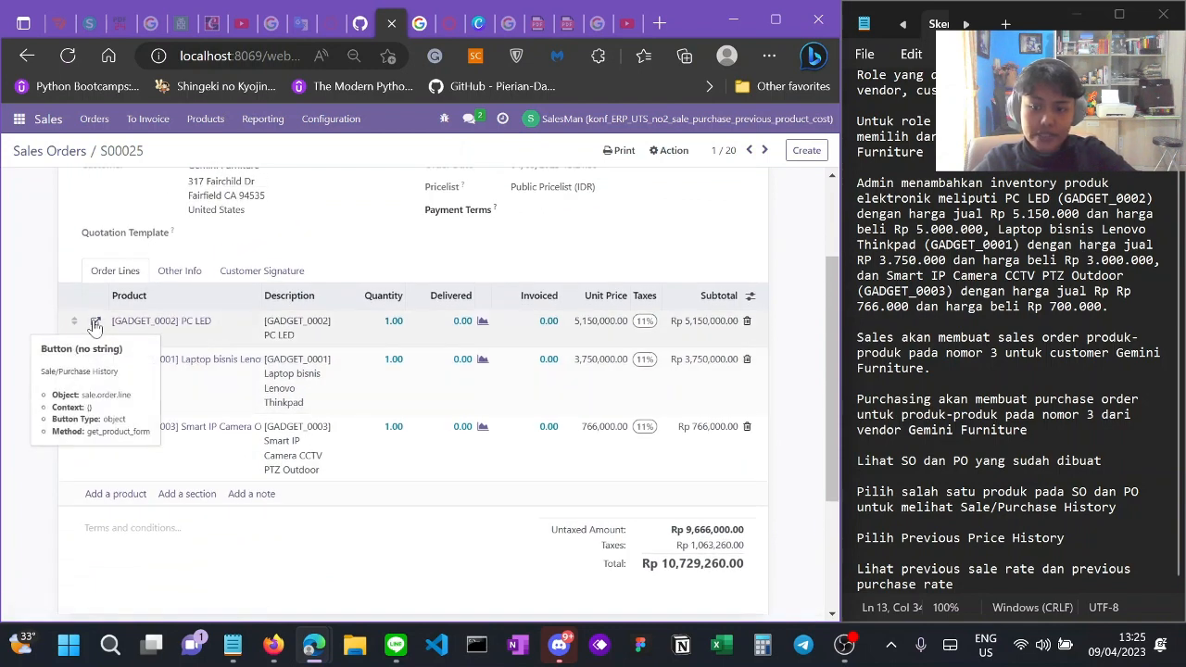
click(95, 323)
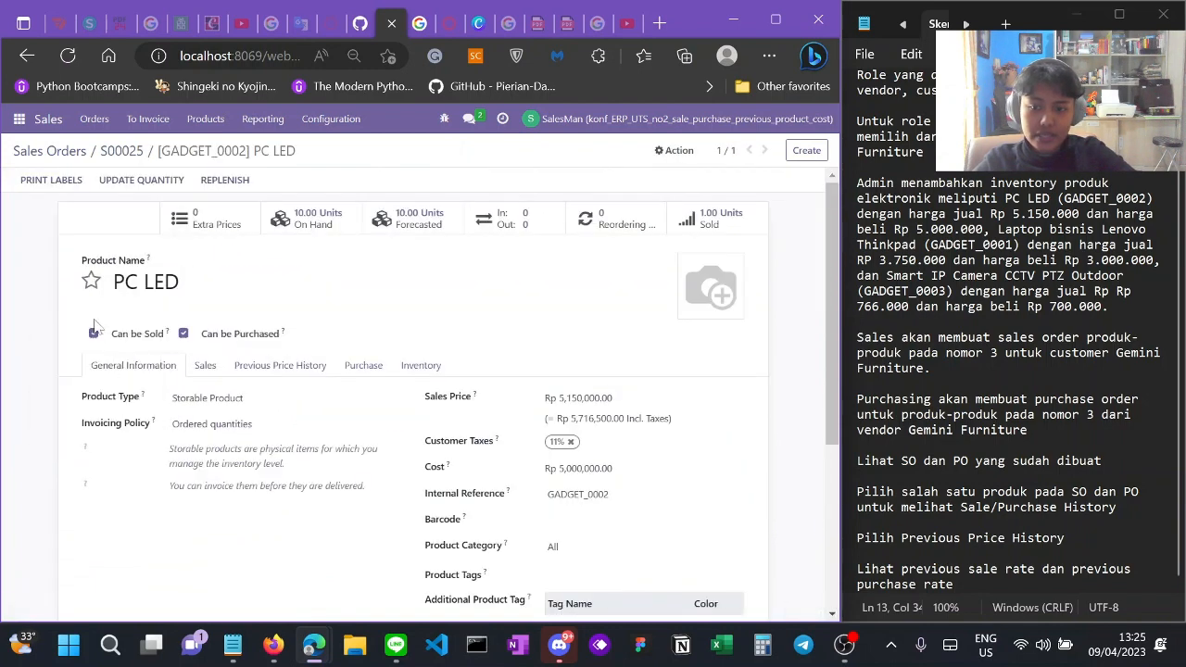
Step: View PC LED's previous sale rates (S00025 at 5,150,000.00), then return to Previous Price History
click(314, 303)
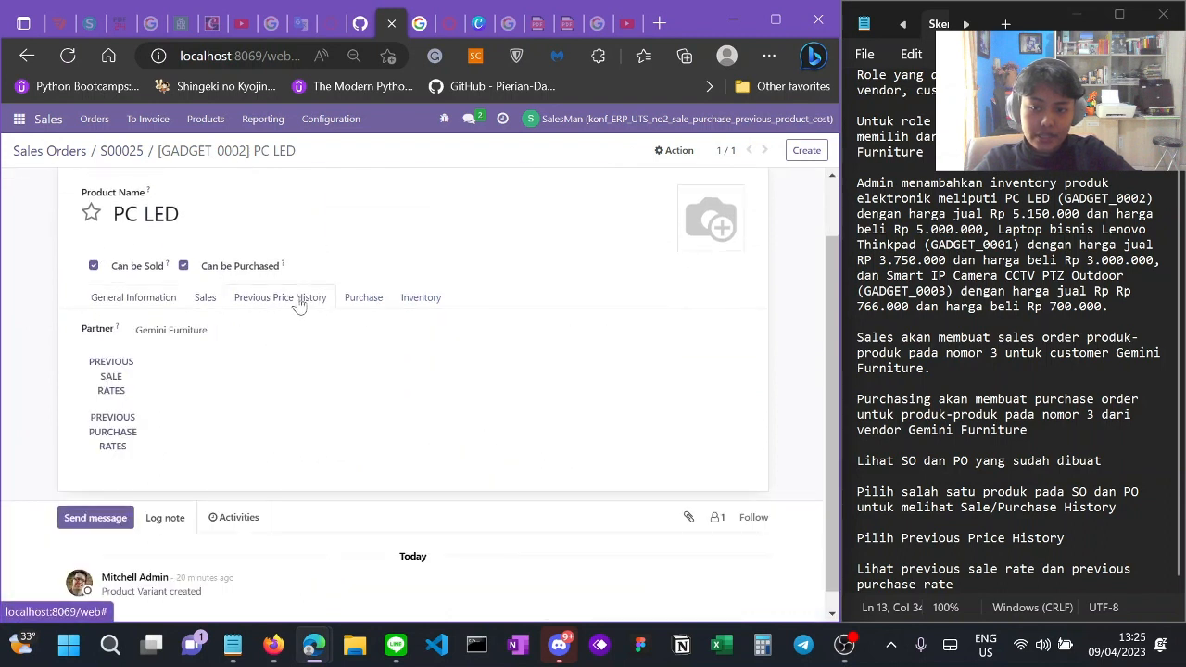
click(128, 384)
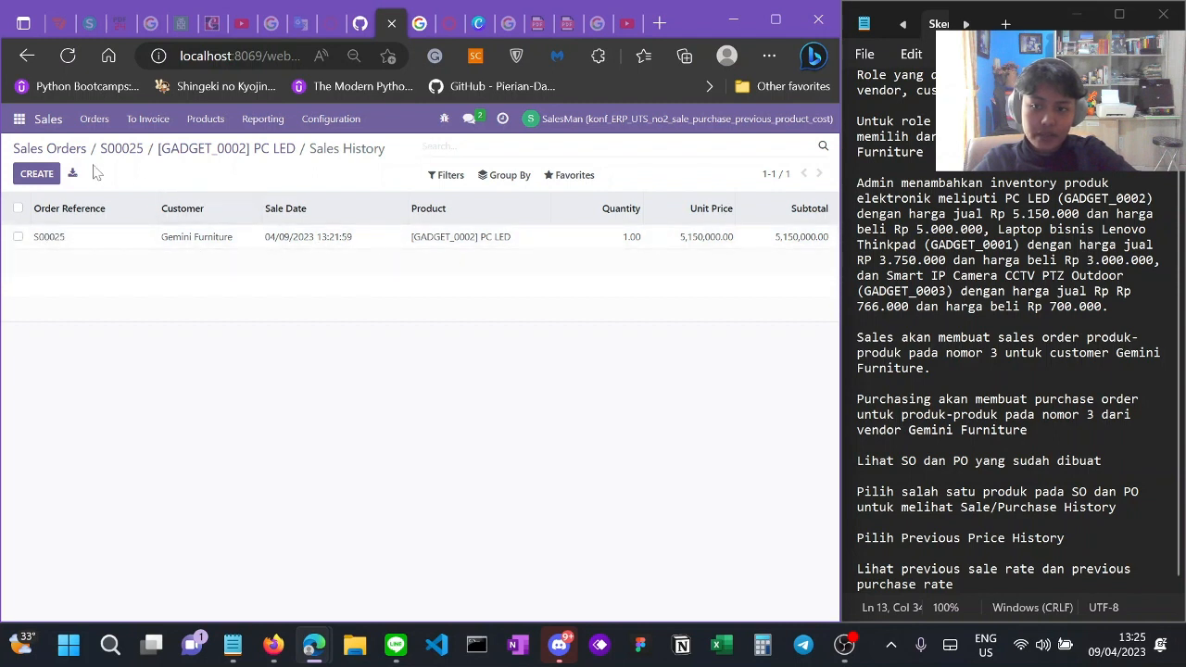
click(26, 54)
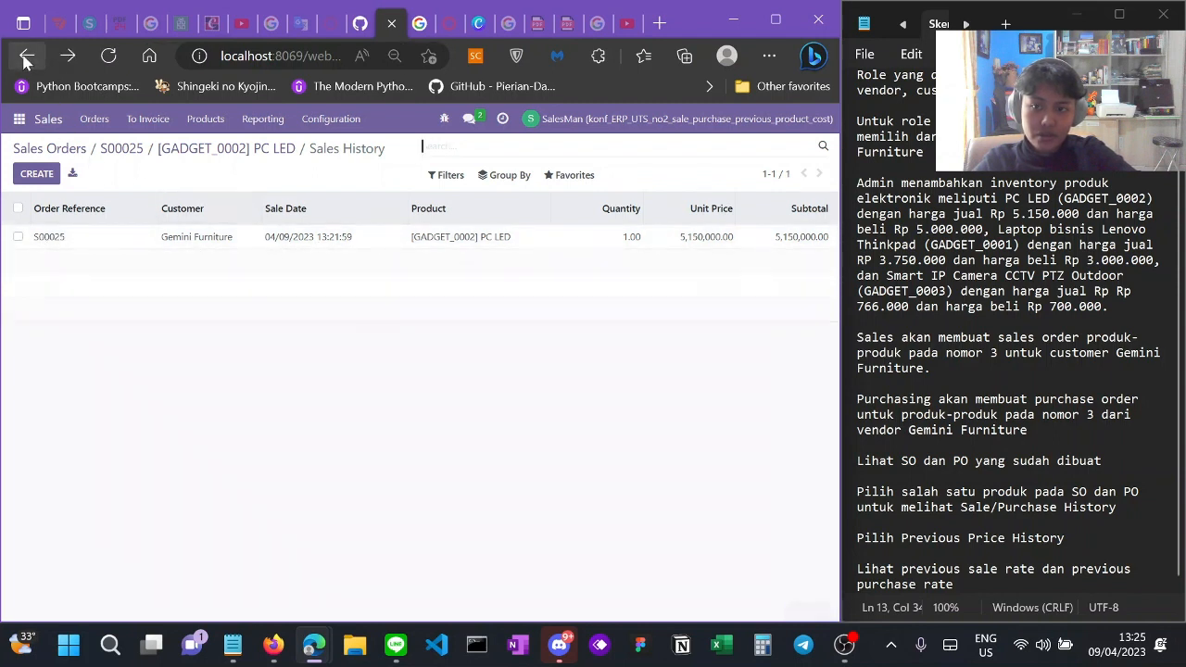
click(278, 370)
scroll(222, 445, down, 1)
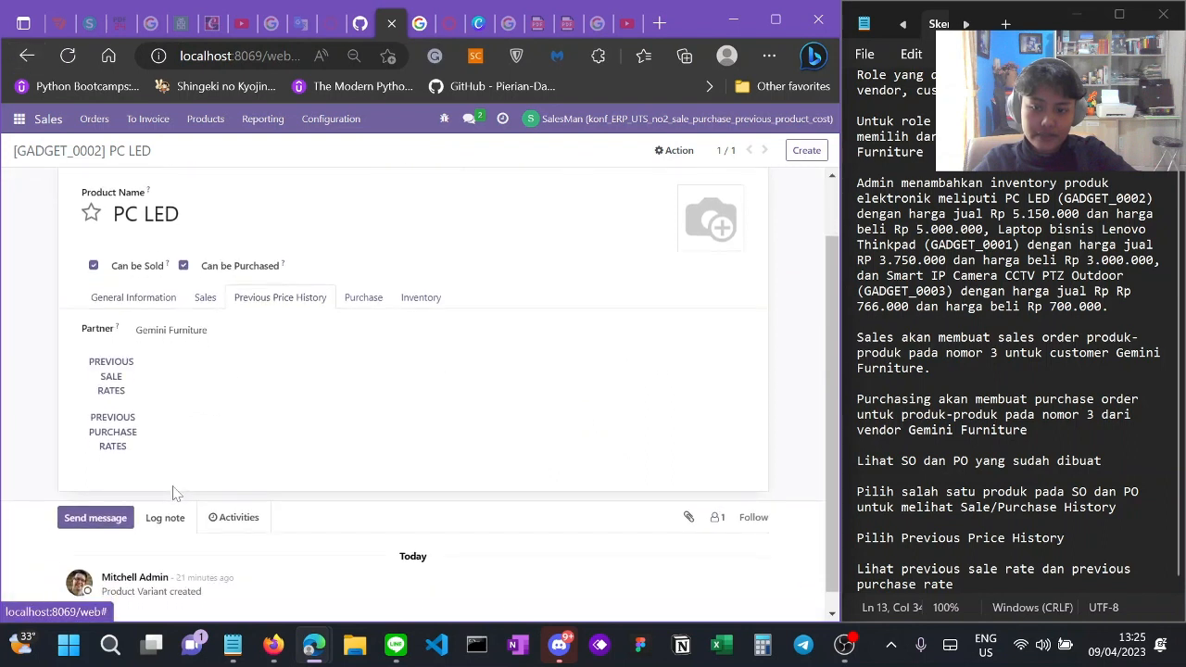
Step: Show PC LED's Previous Purchase Rates, listing P00009 from Gemini Furniture: 1.00 unit at 5,000,000.00
click(123, 443)
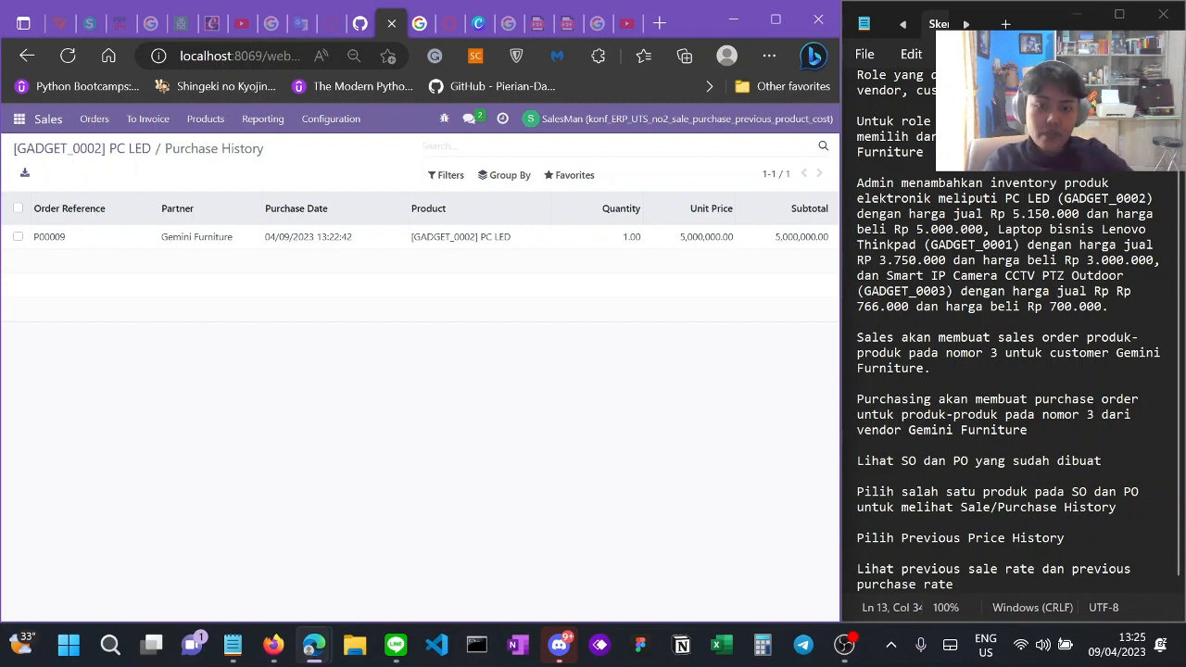
scroll(1018, 331, up, 1)
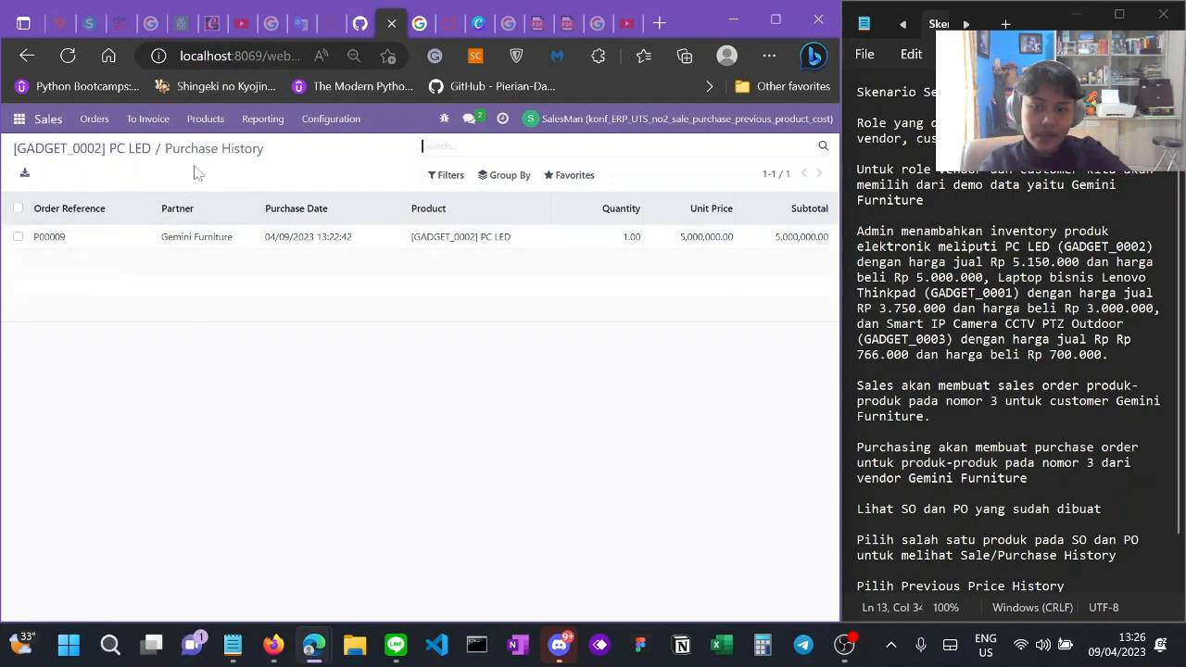
drag(230, 148, 269, 150)
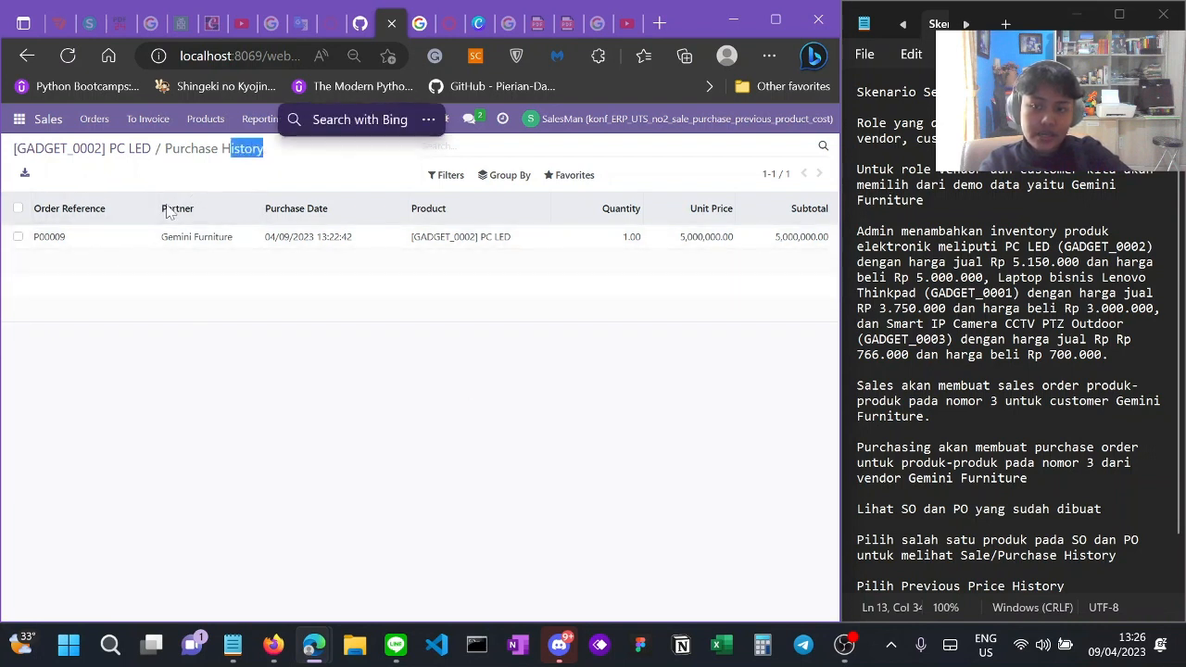
click(167, 375)
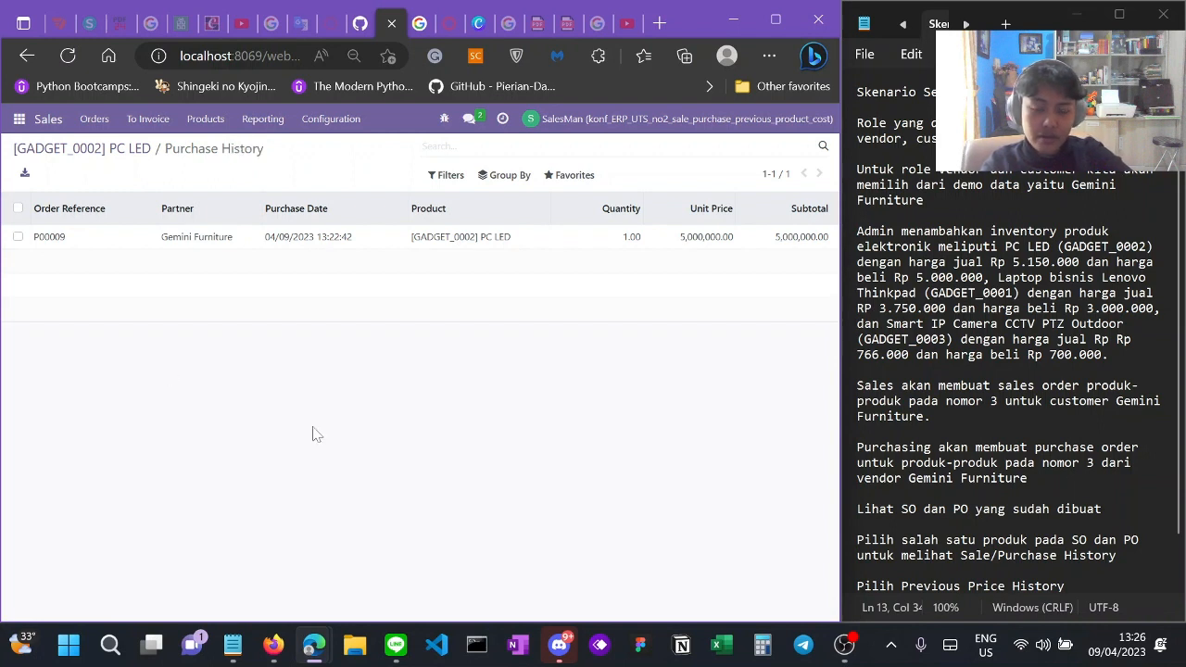